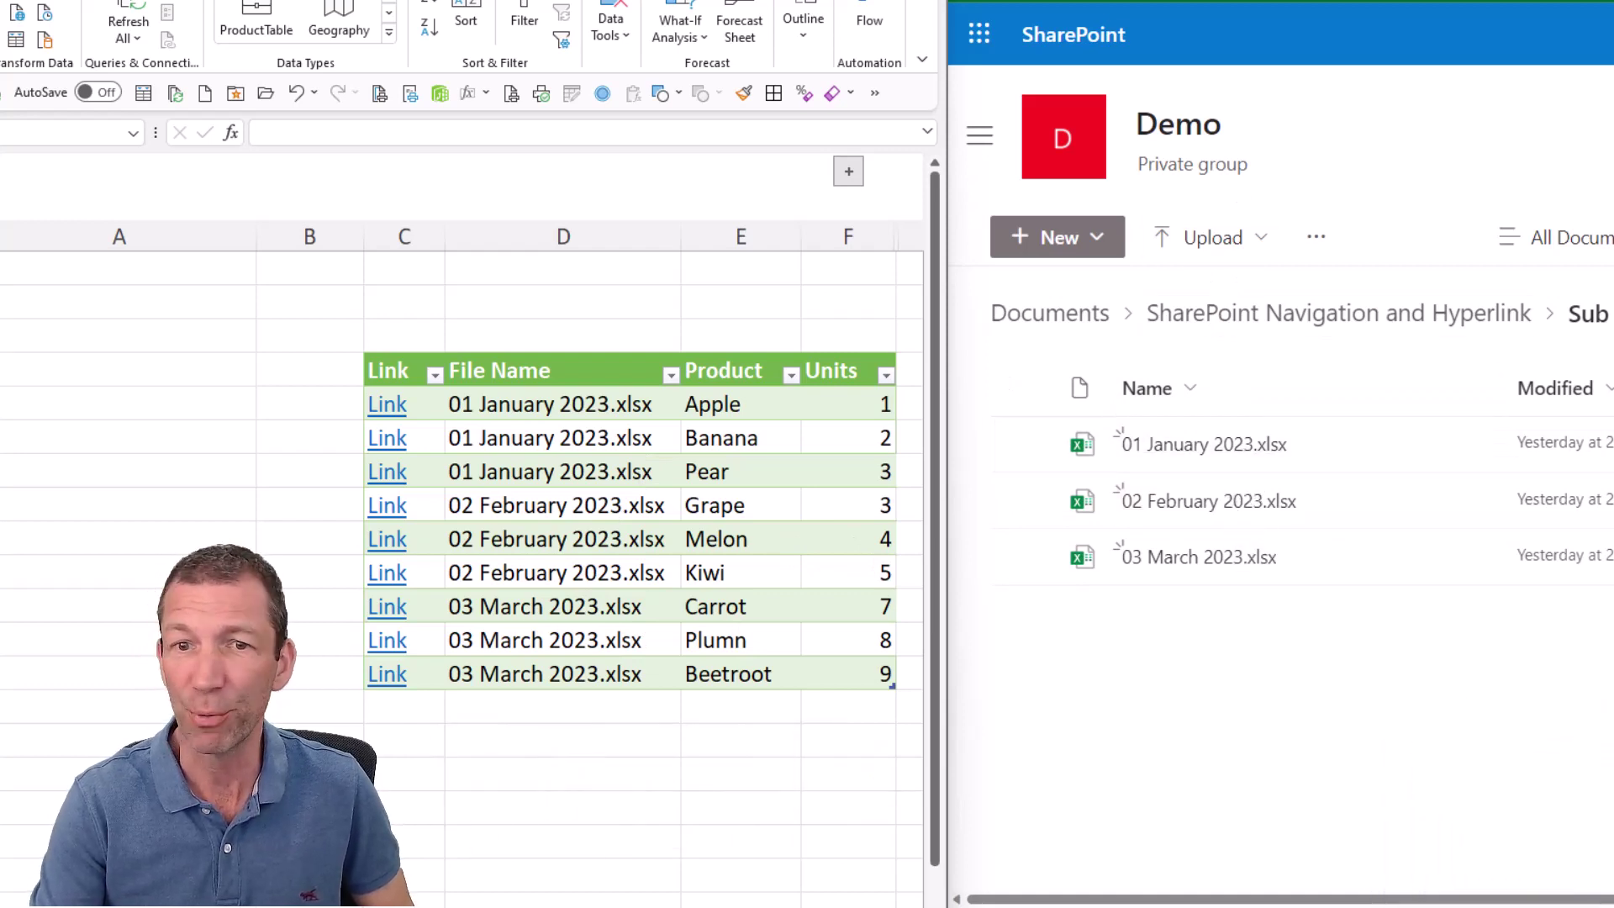
Upload 04 April 2023.xlsx to the SharePoint library and refresh the Excel table to add its rows
drag(1613, 740, 1212, 704)
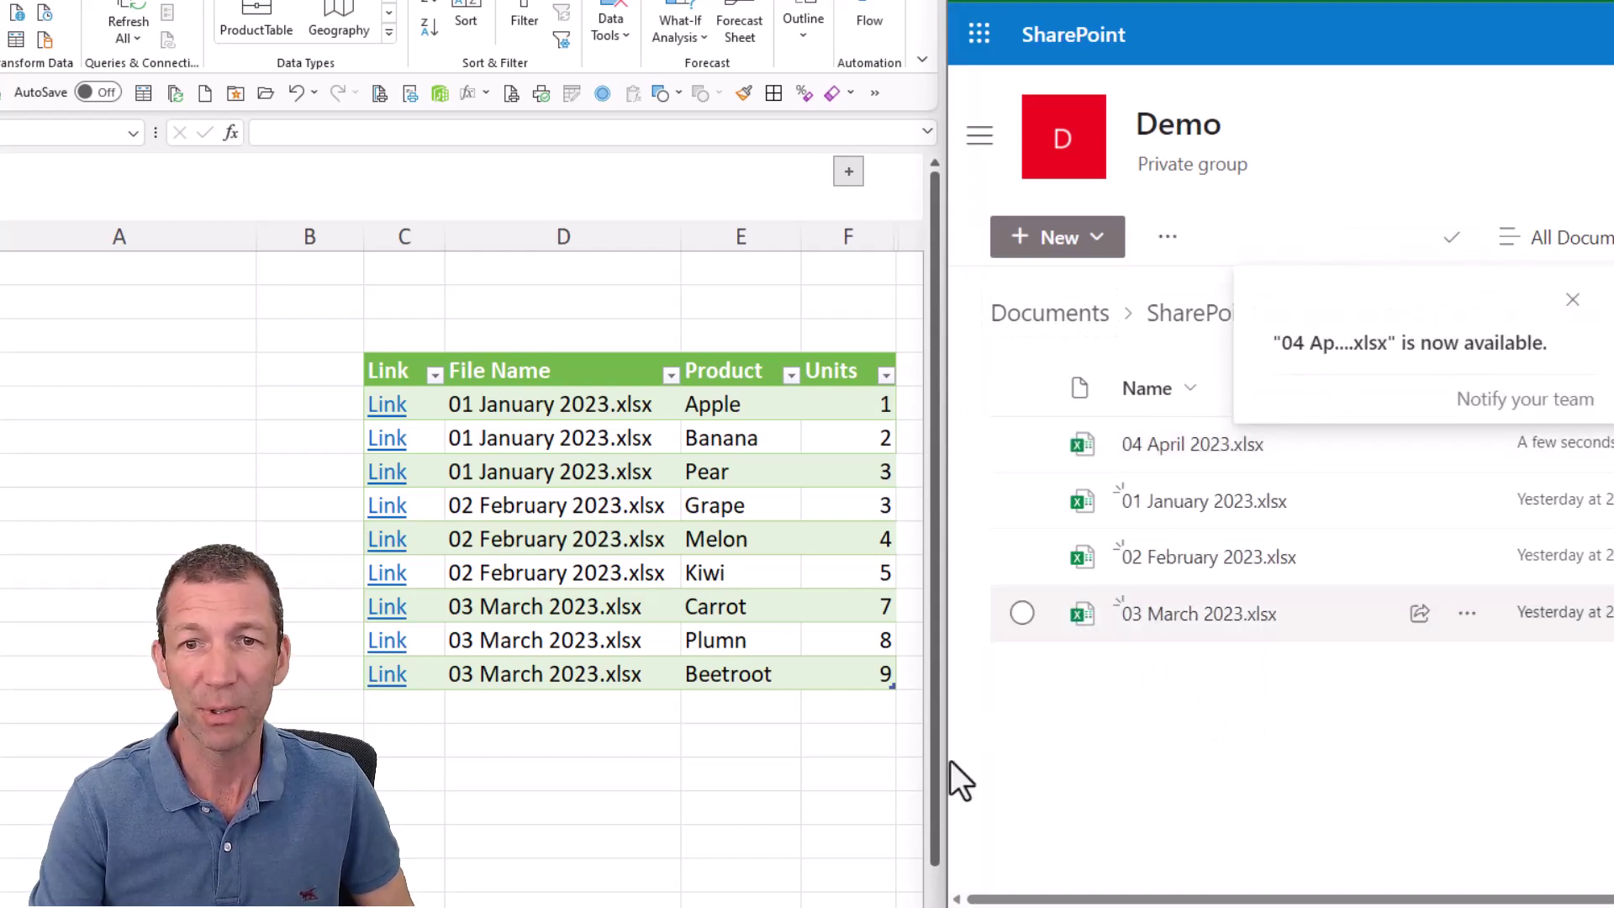
right_click(607, 471)
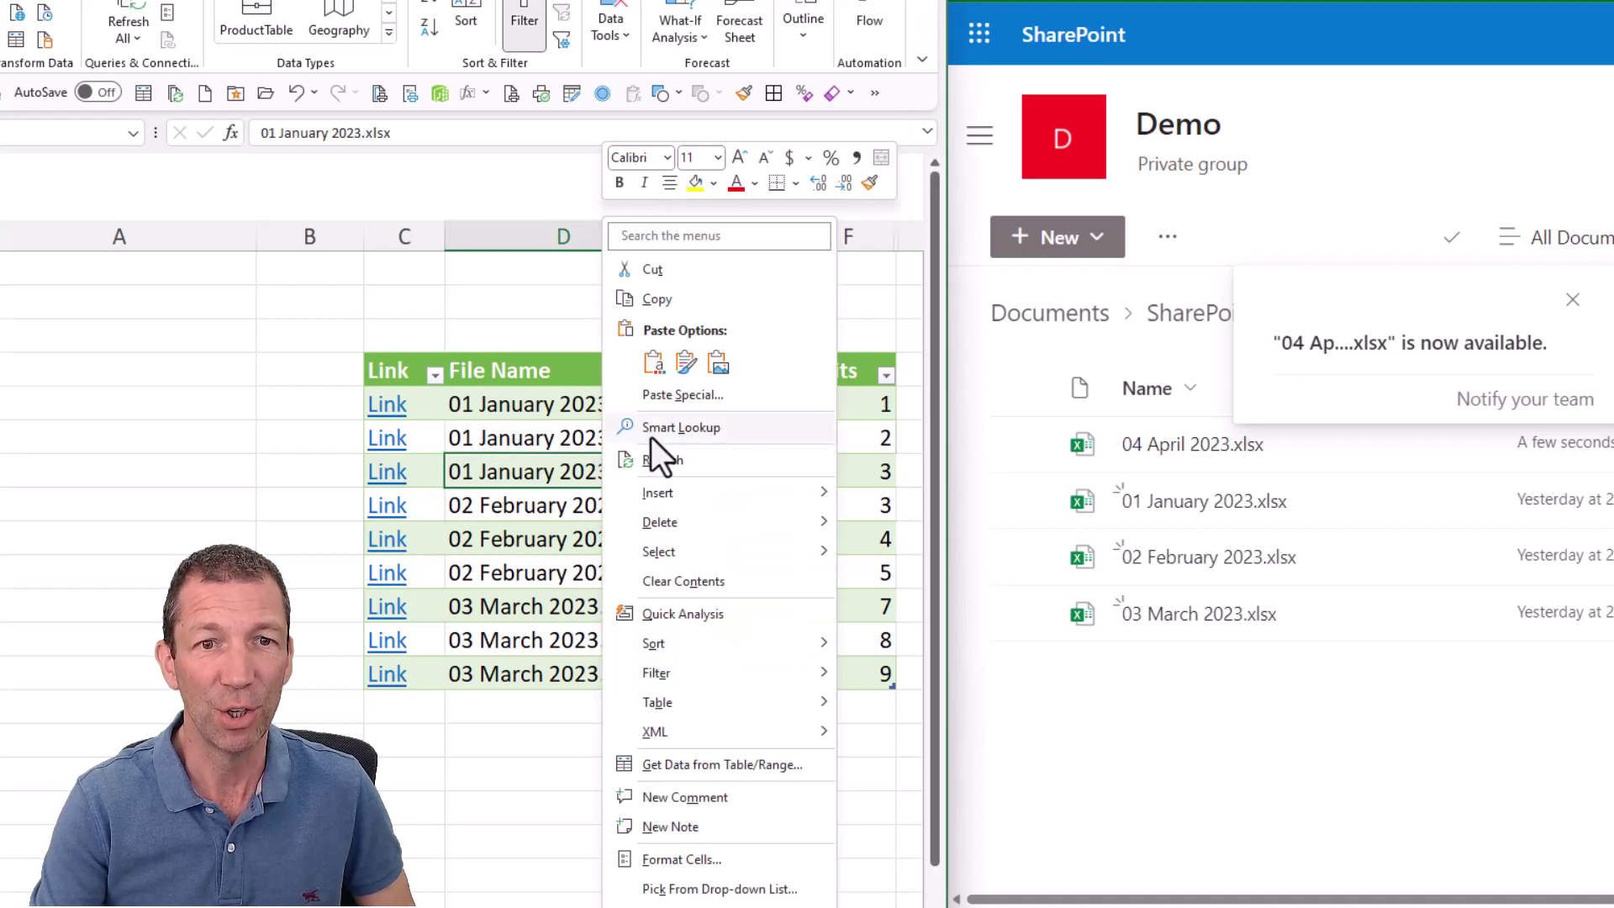
click(664, 461)
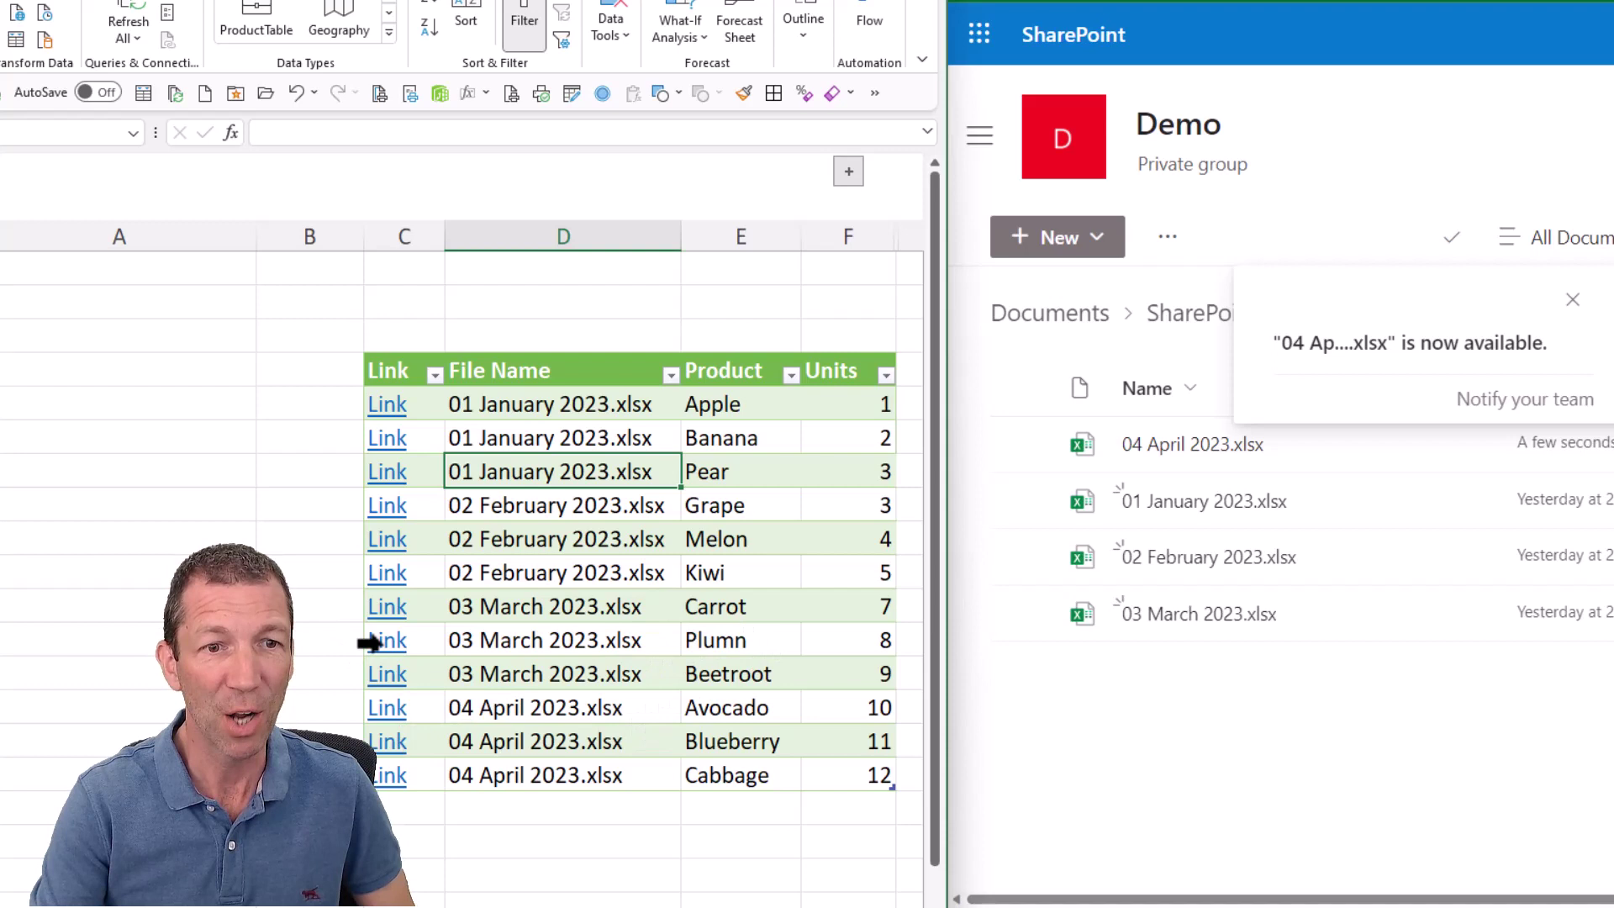
Open the 03 March 2023 workbook from its link, correct Plumn to Plum, and close the tab
click(400, 641)
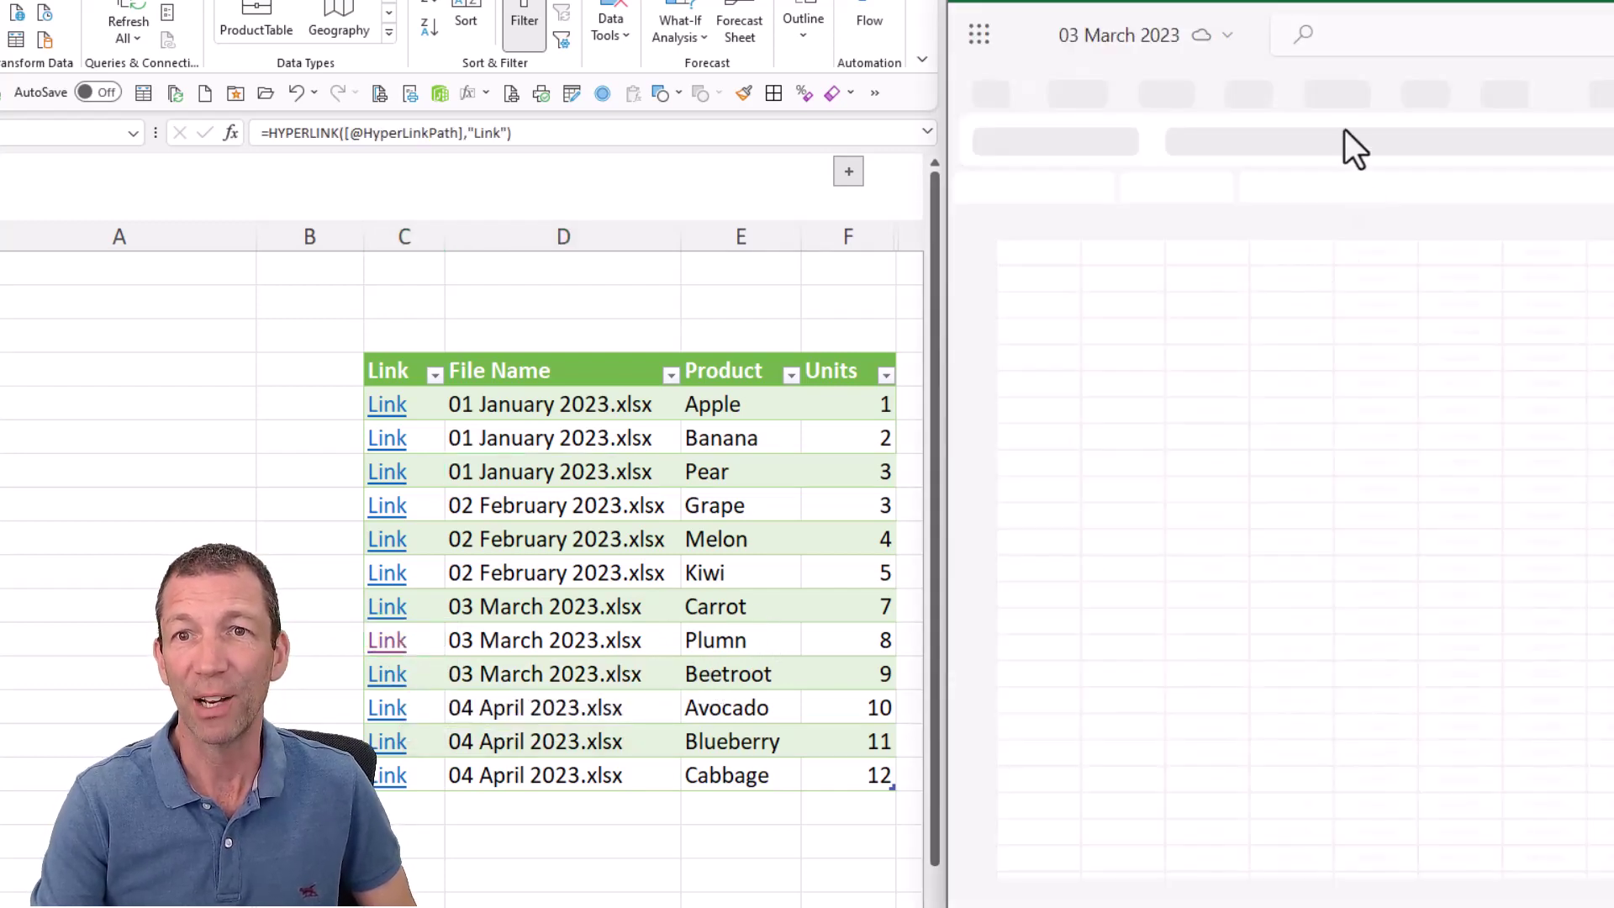
click(1282, 382)
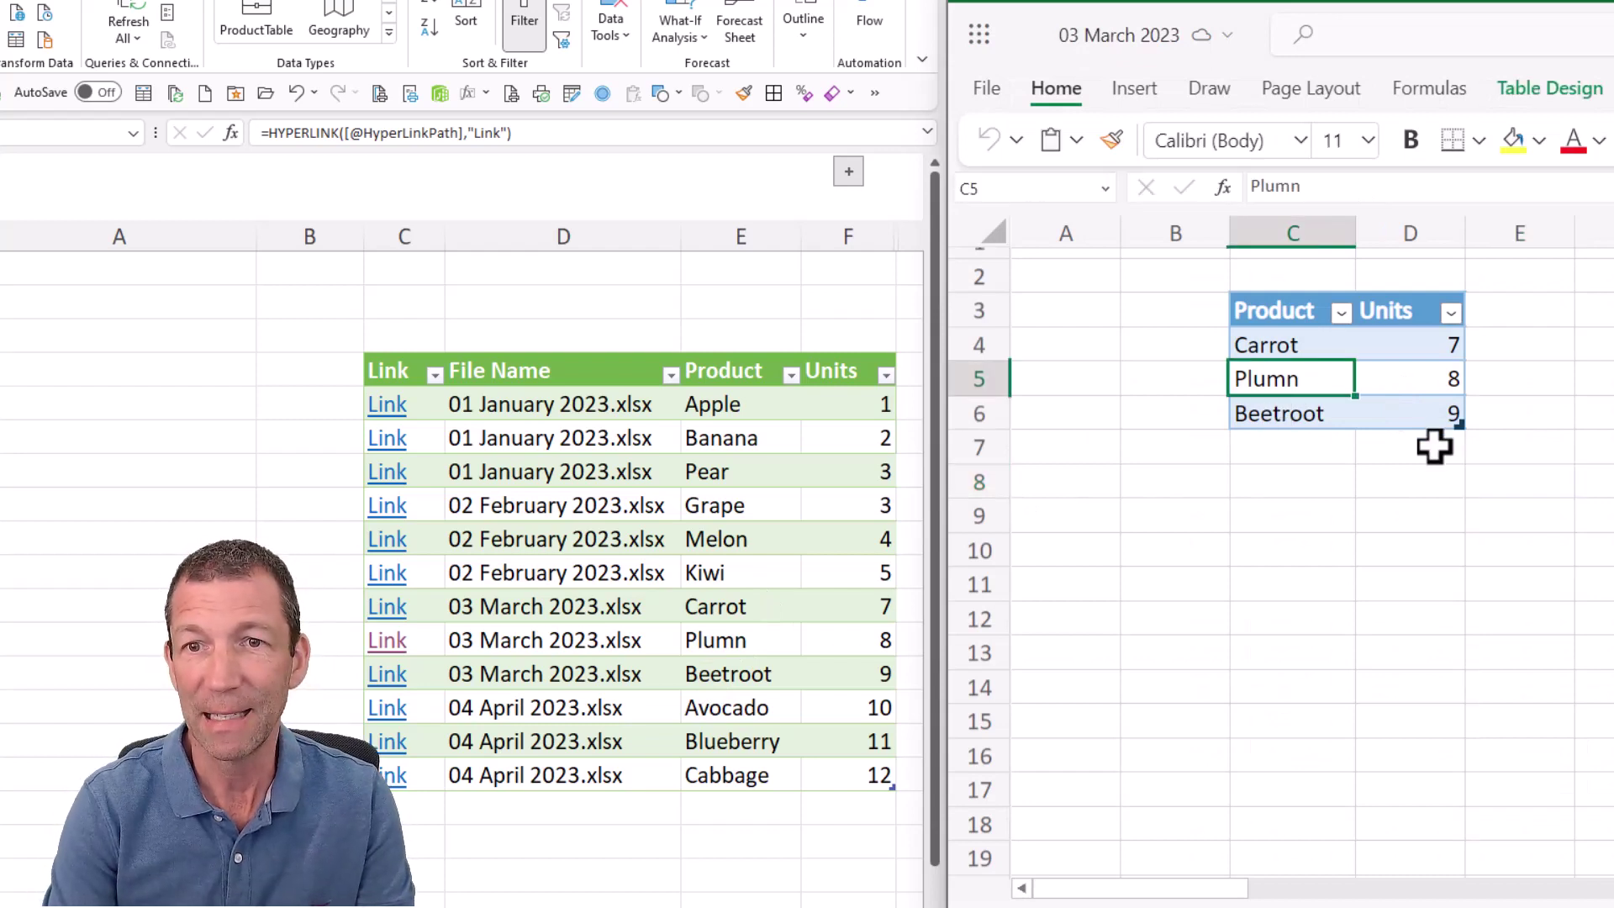
key(F2)
key(BackSpace)
key(Return)
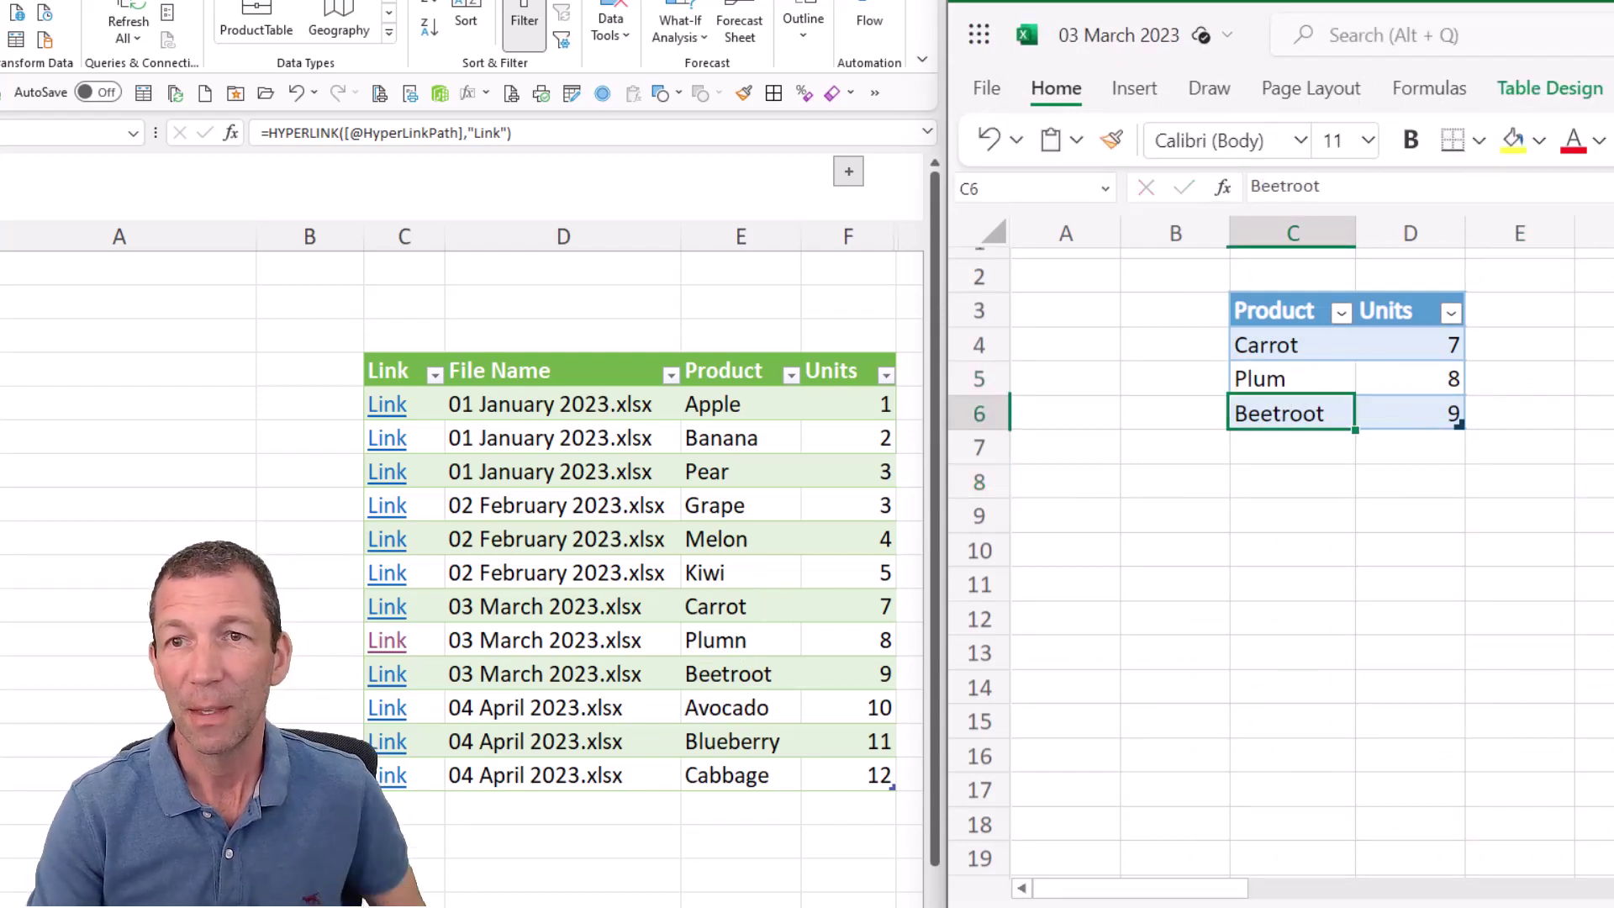
key(ctrl+w)
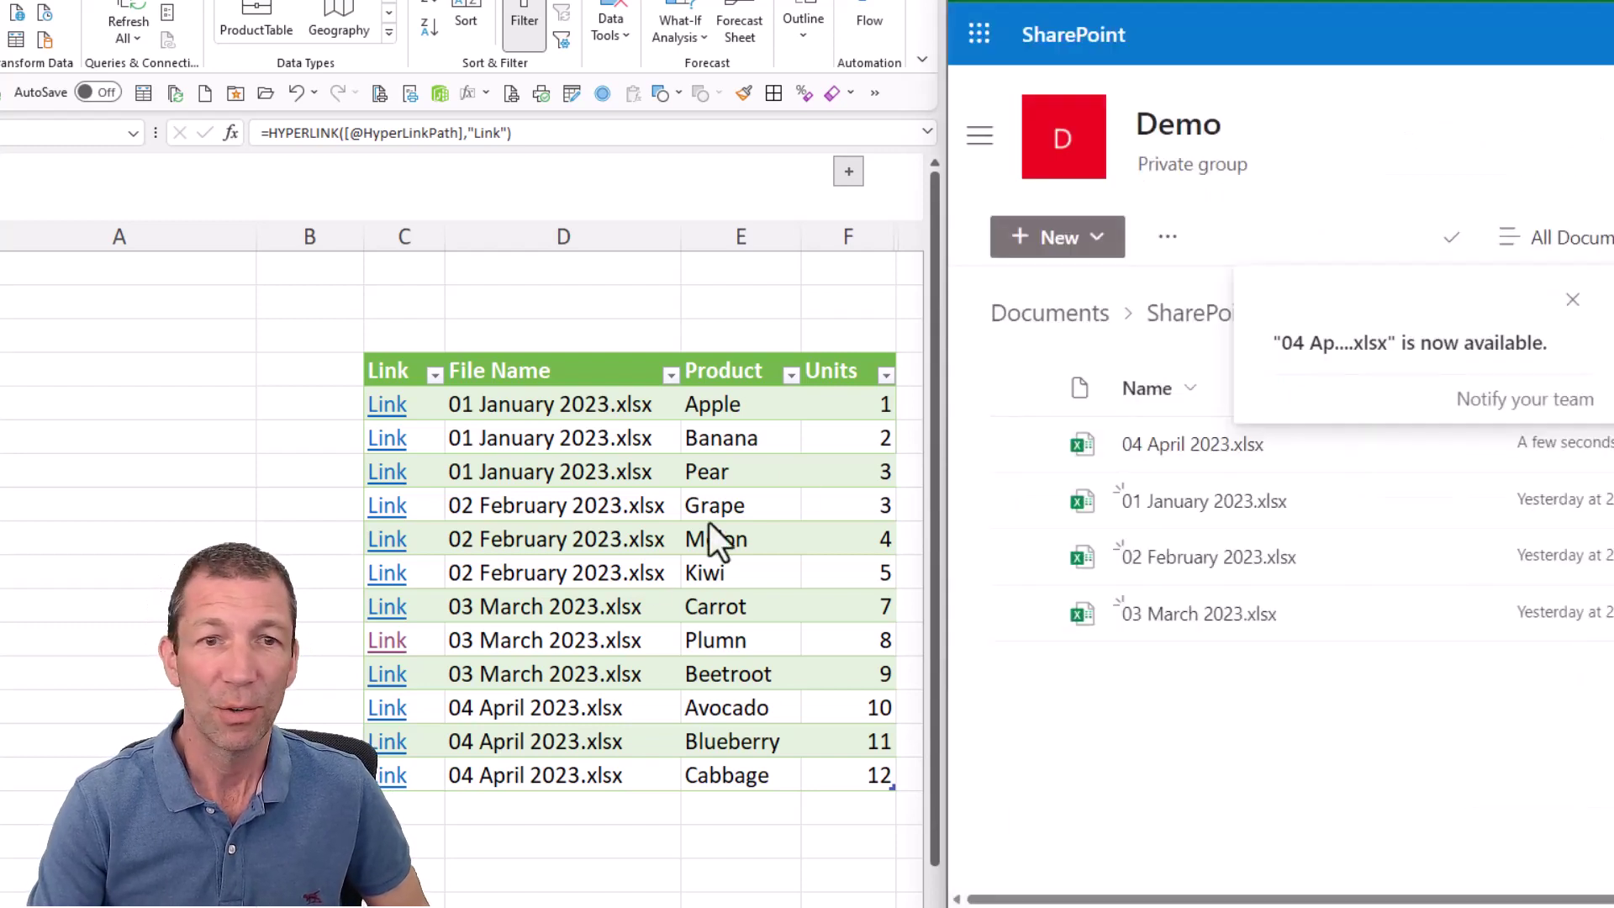
Refresh the table, verify the corrected Plum value, and open the 02 February 2023 workbook link
click(641, 569)
right_click(641, 565)
key(Escape)
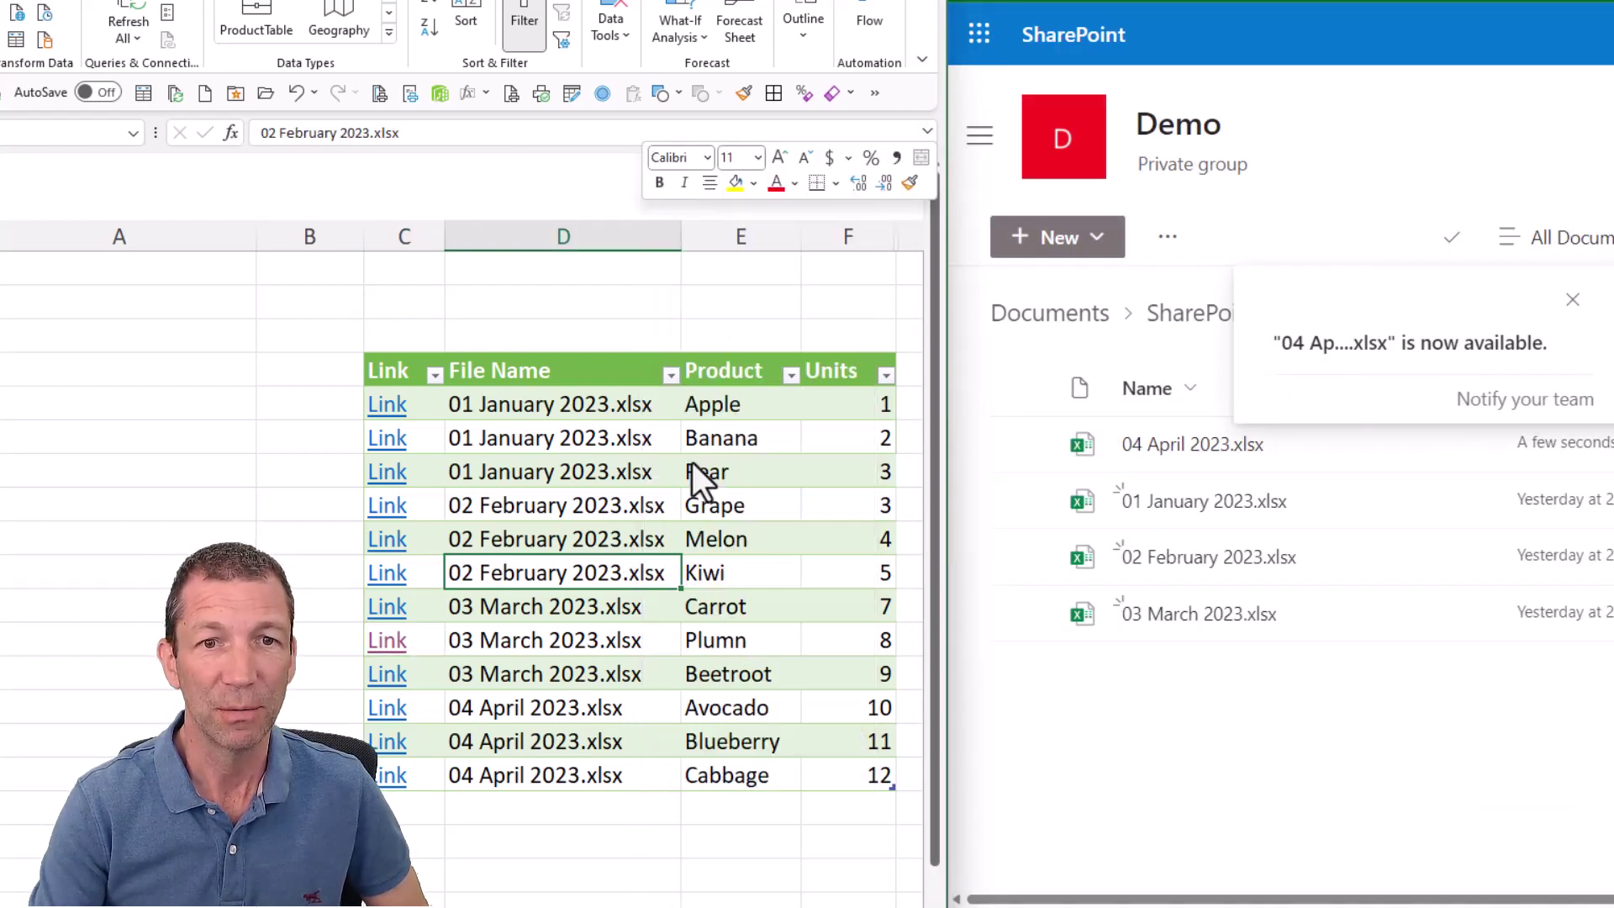
click(733, 642)
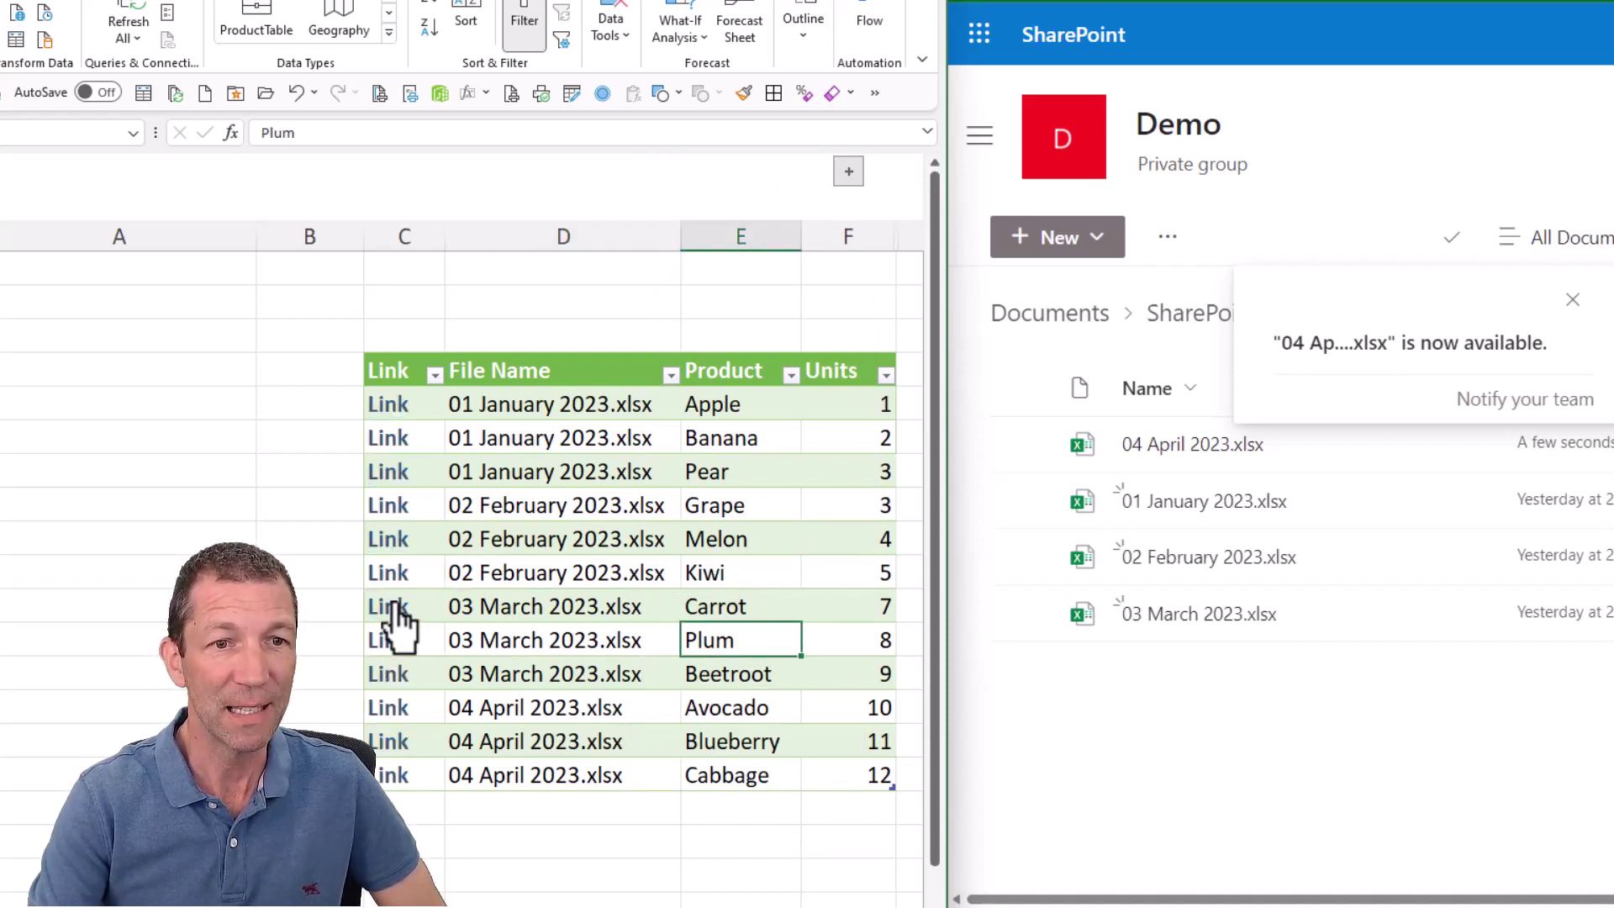
click(402, 545)
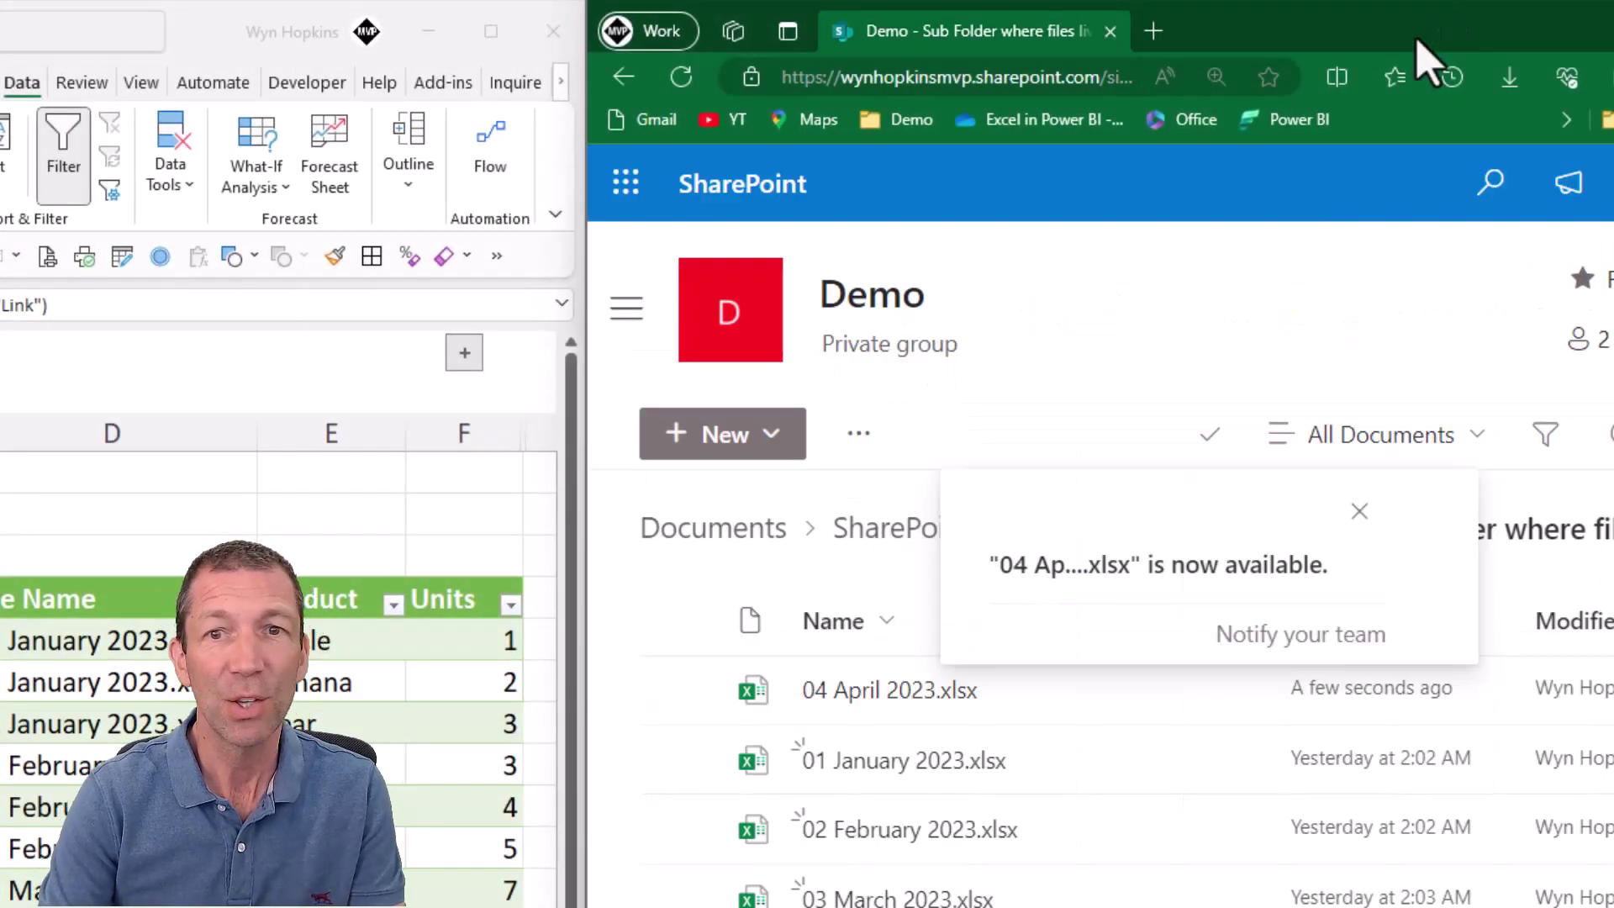
Dismiss the new-file notice and select the site address up to /sites/Demo in the address bar
click(1359, 511)
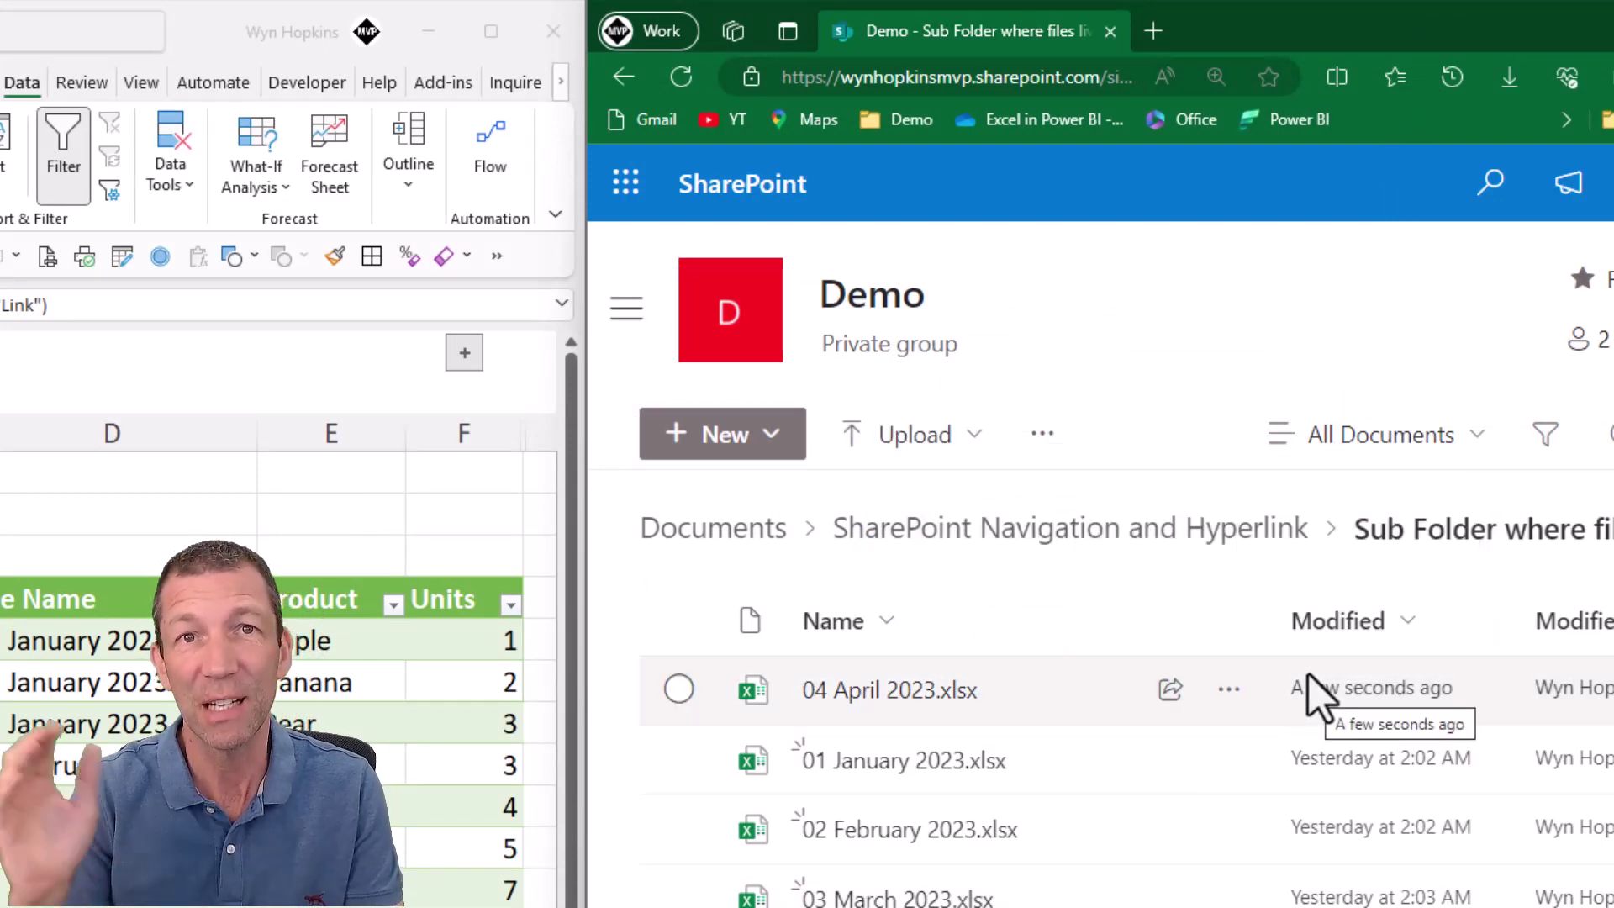
click(1076, 77)
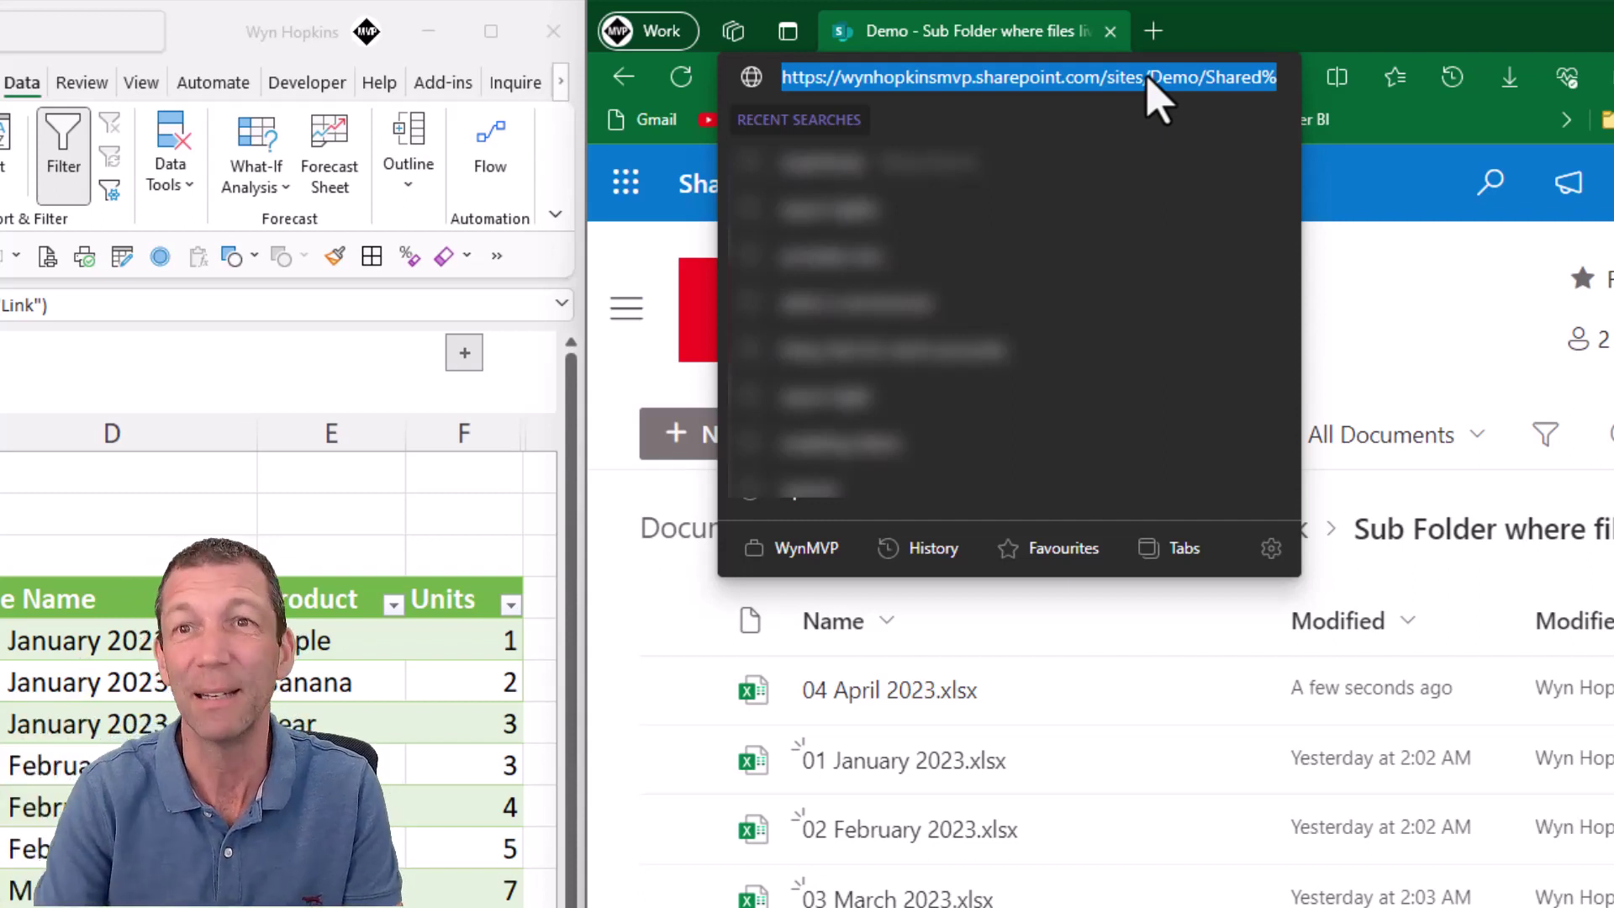
click(1149, 77)
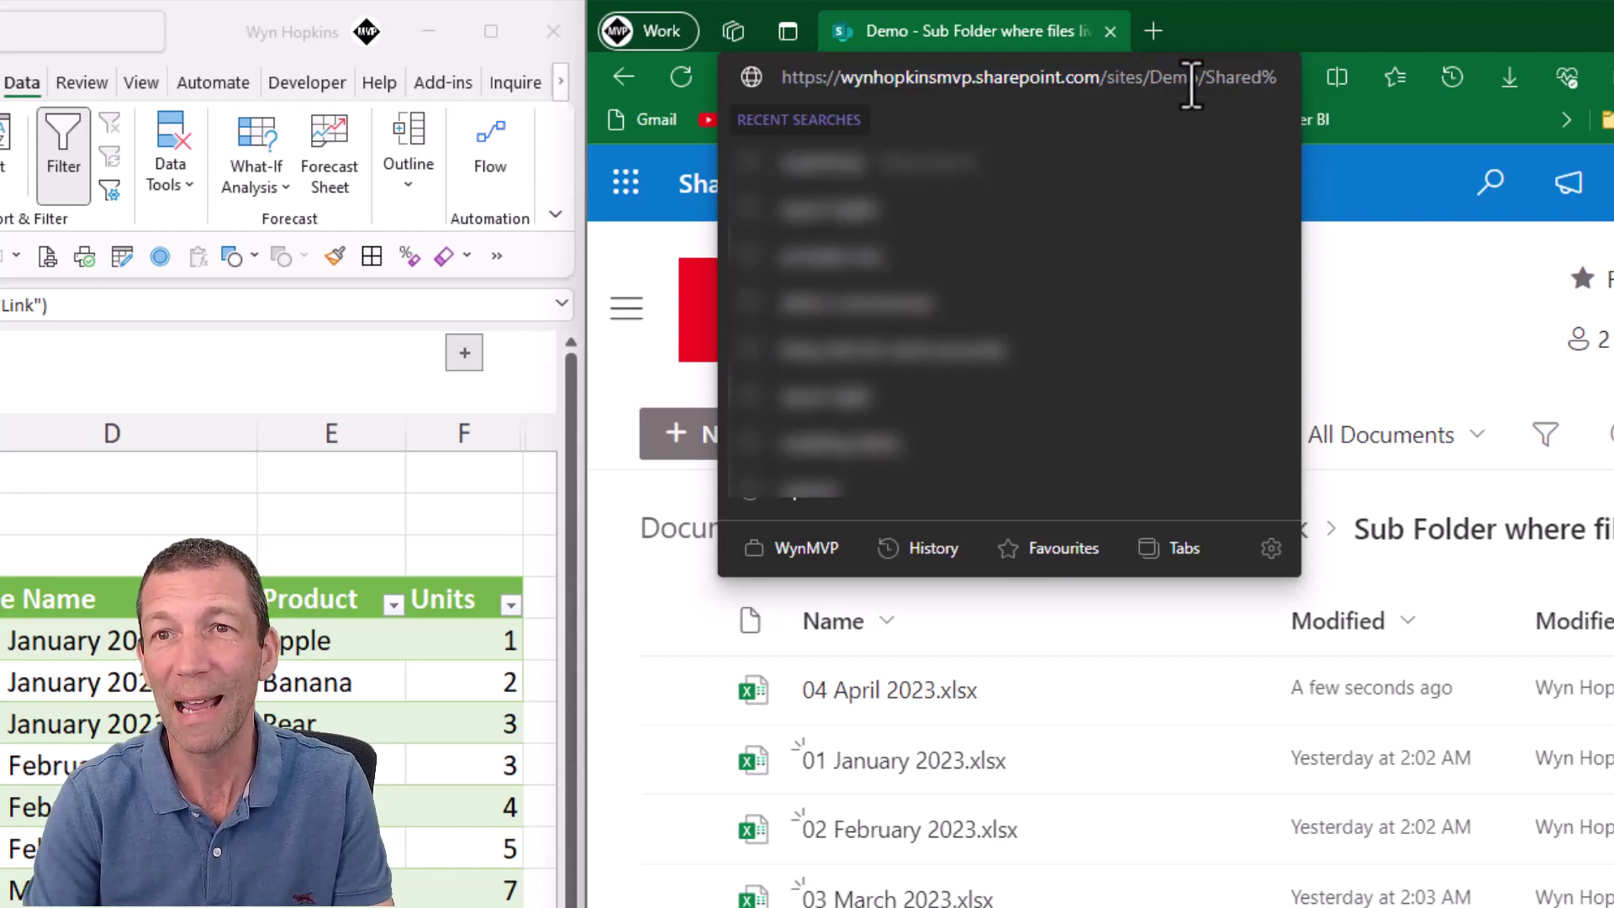
drag(1197, 79, 760, 89)
key(ctrl+c)
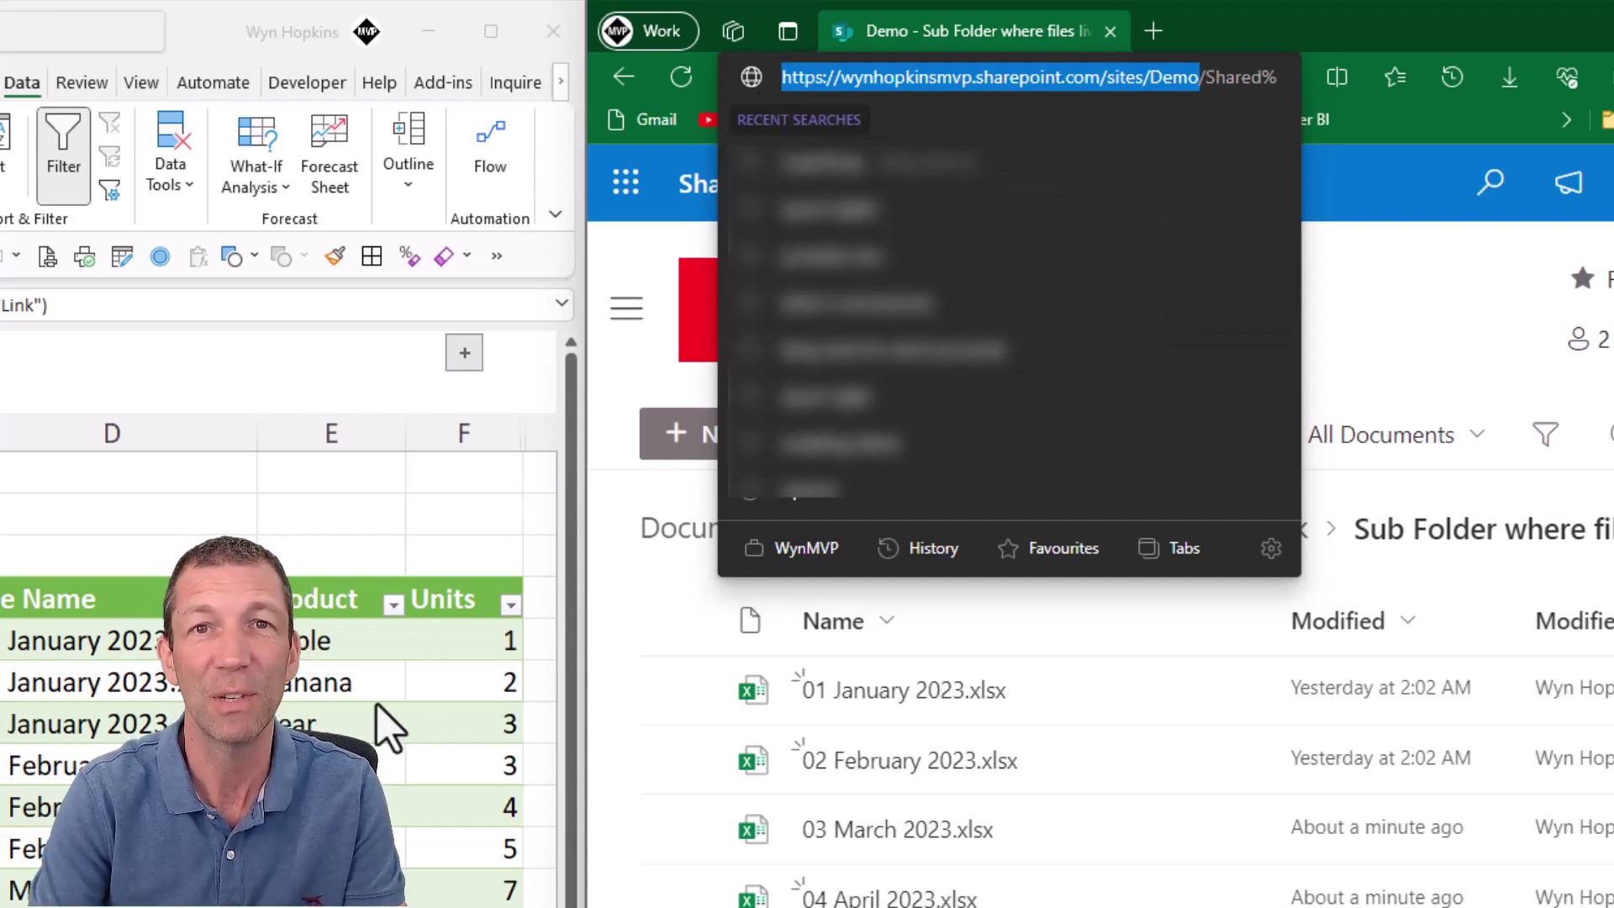
Connect Excel to the Demo site via Get Data > From SharePoint Folder using the copied URL
click(387, 729)
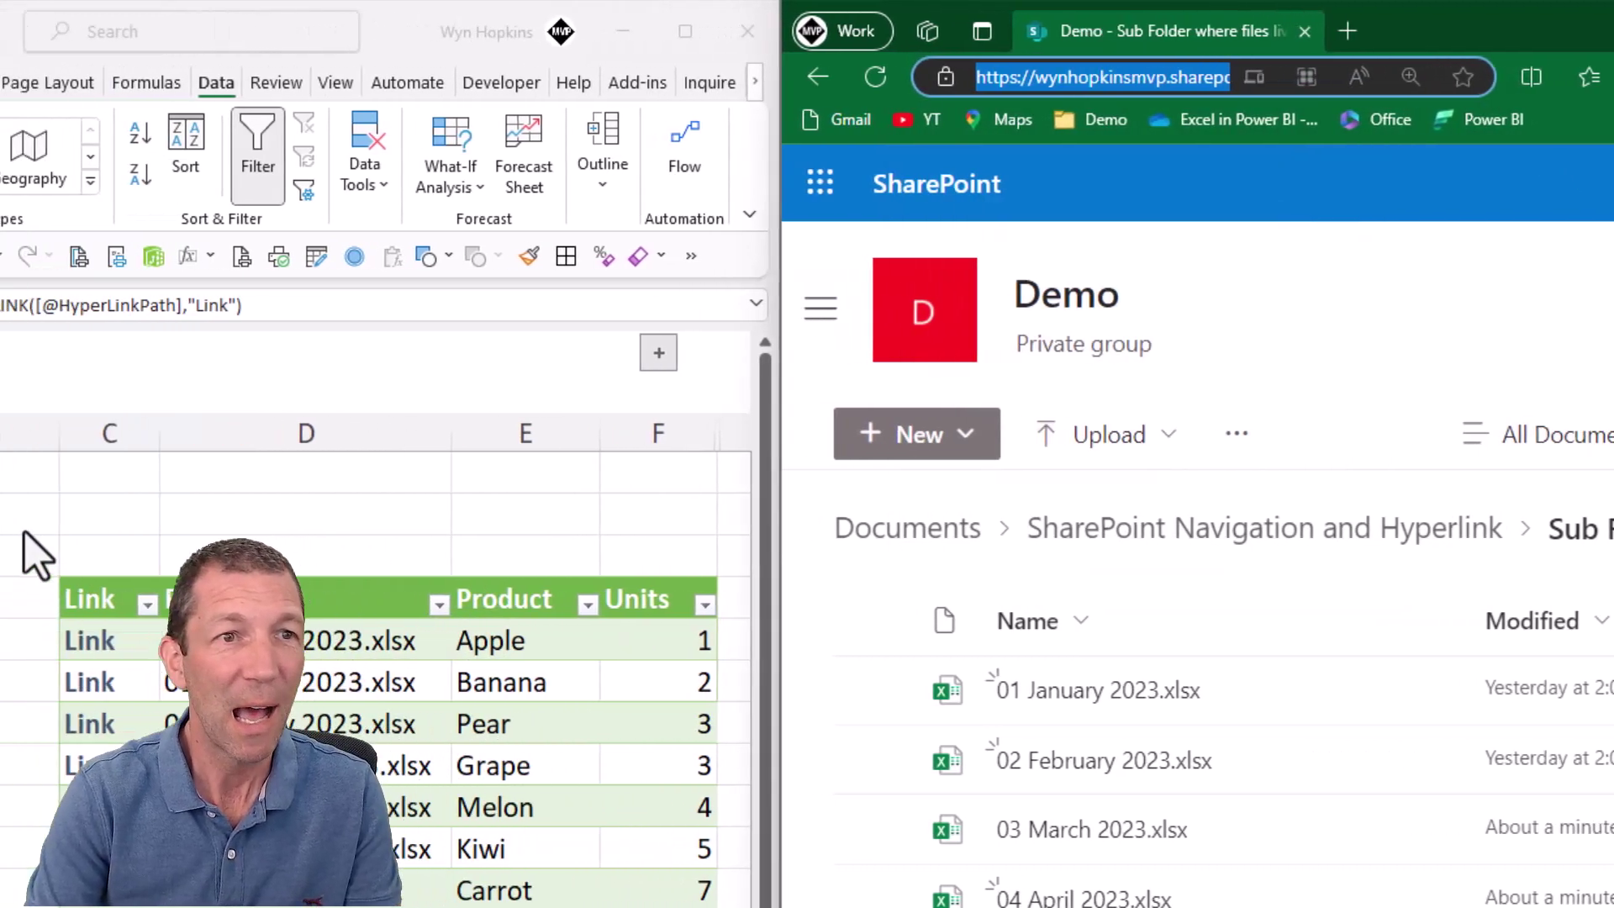
click(15, 177)
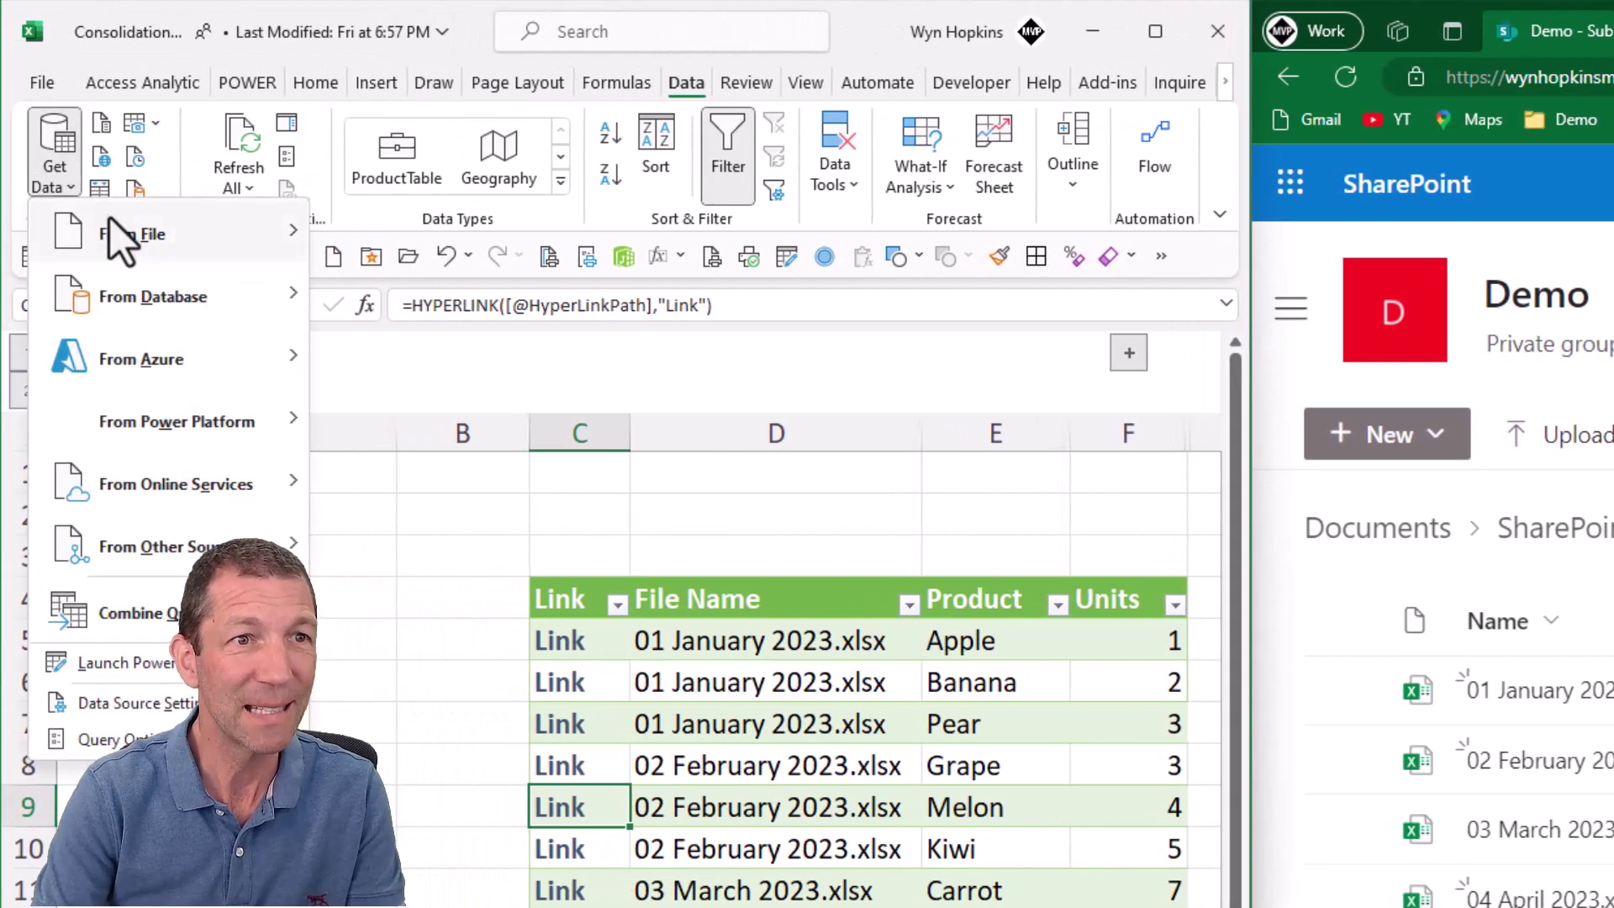
mouse_move(85, 234)
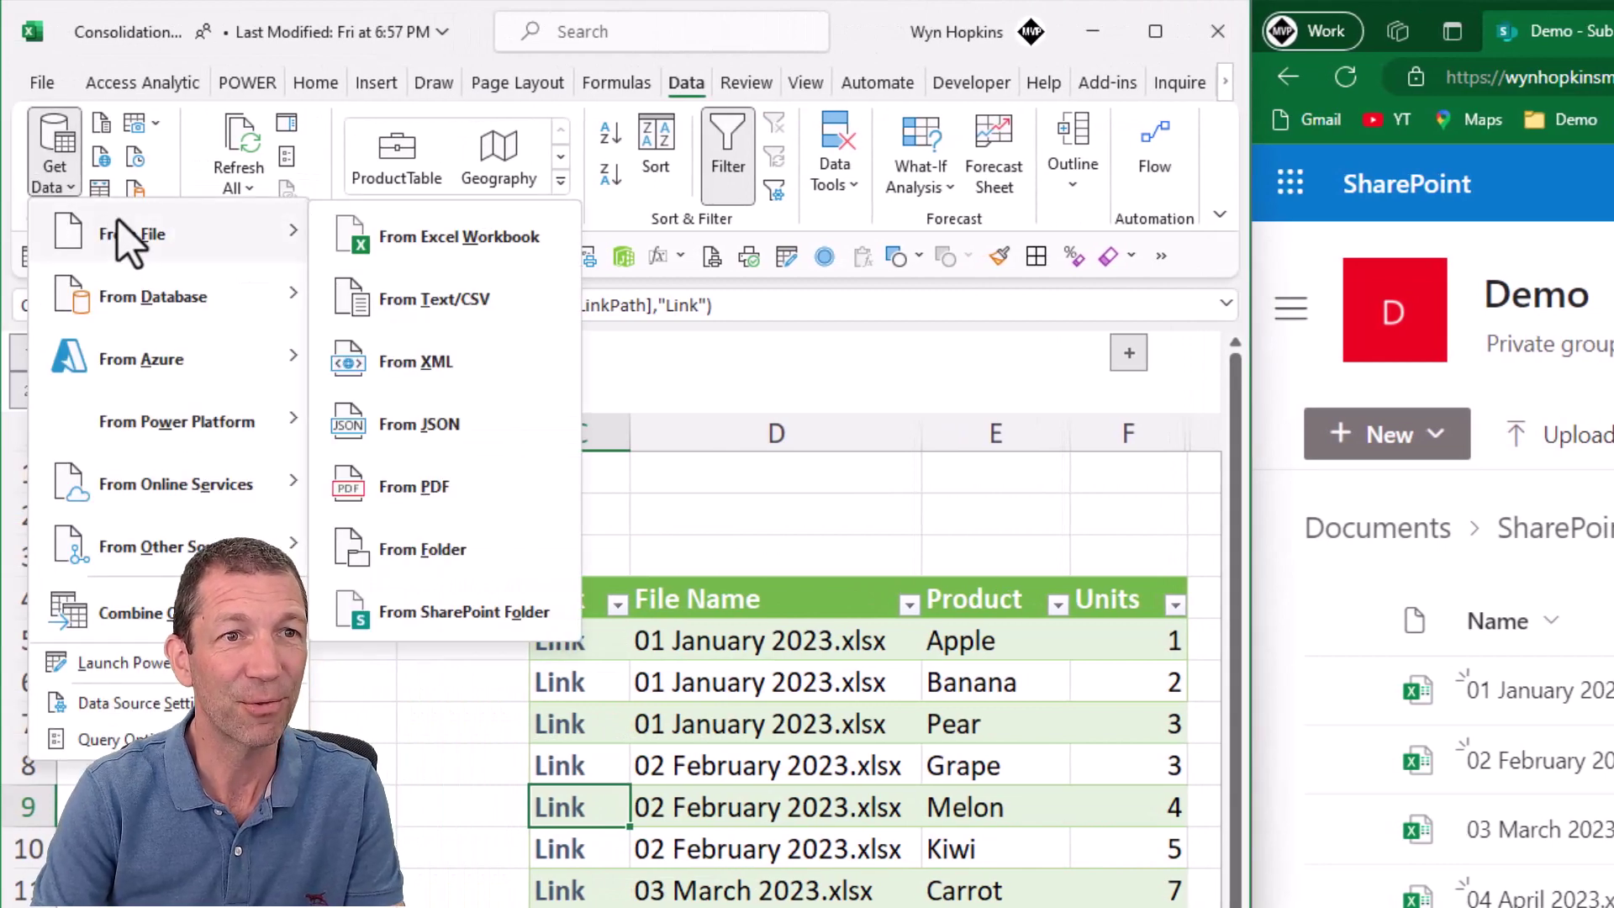
click(462, 605)
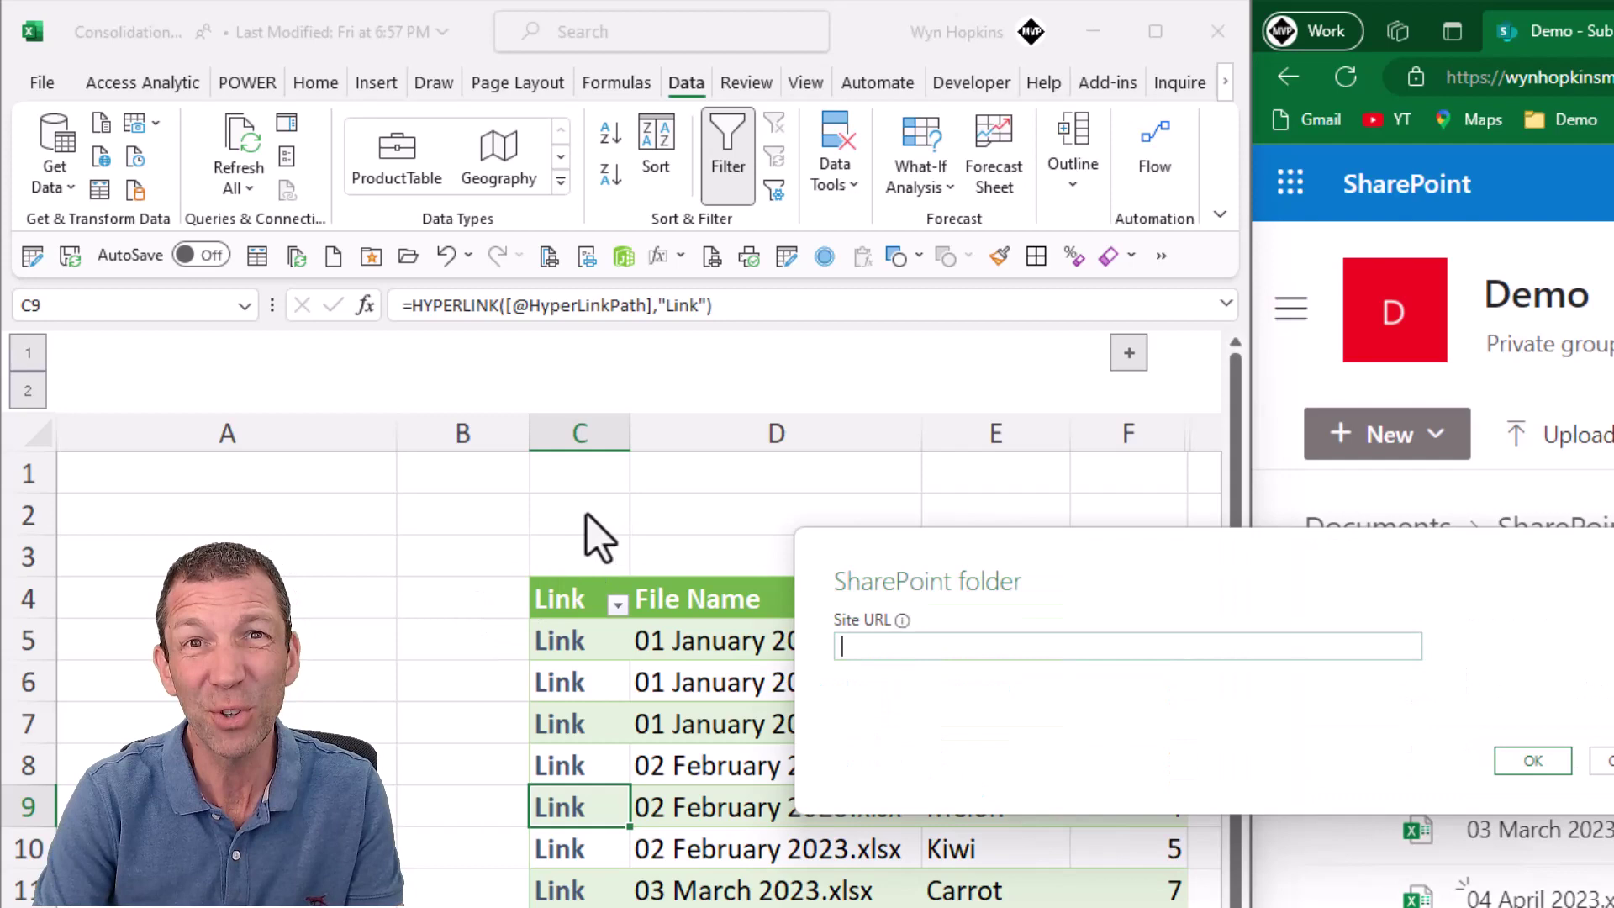
key(ctrl+v)
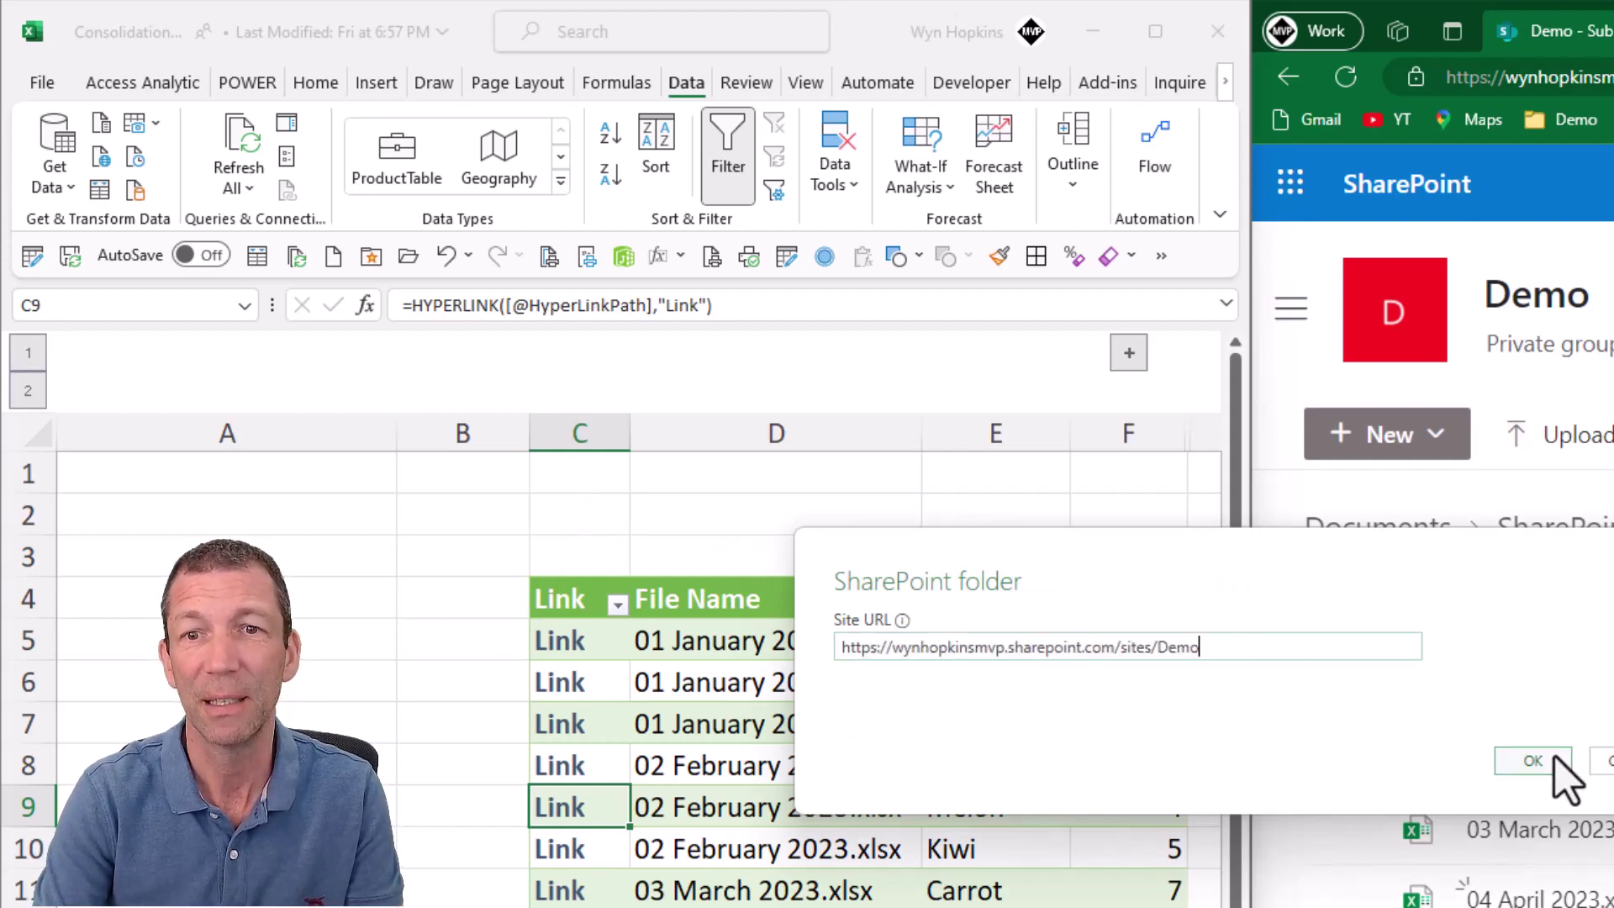
click(1533, 761)
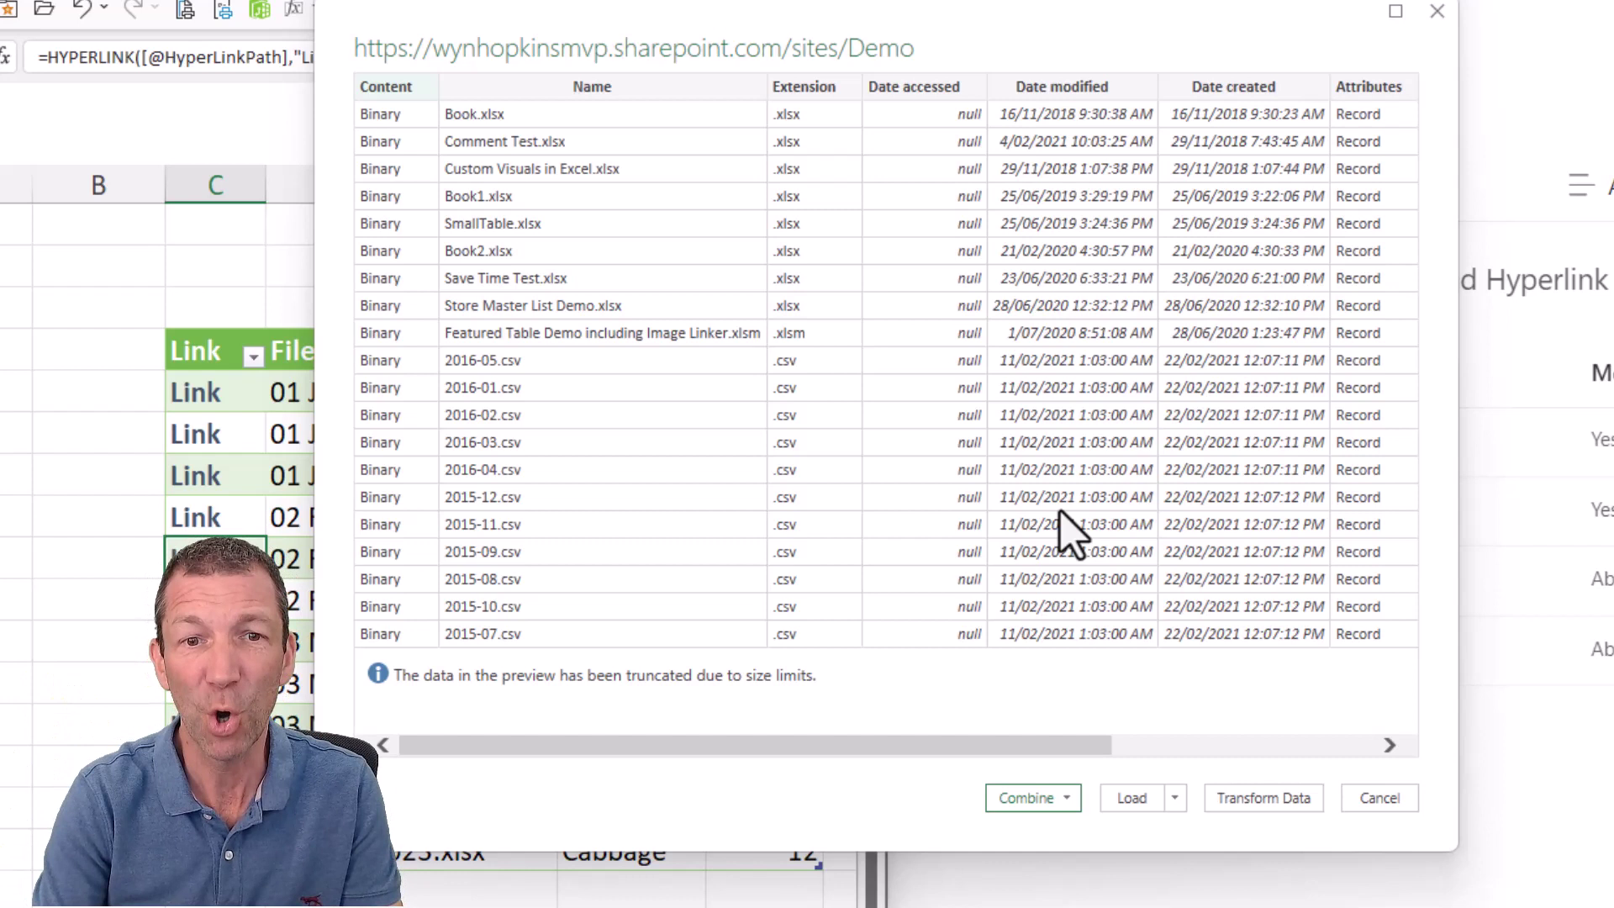
Load the file list into Power Query Editor, collapse List Accumulate Method, and select Query1
click(1259, 800)
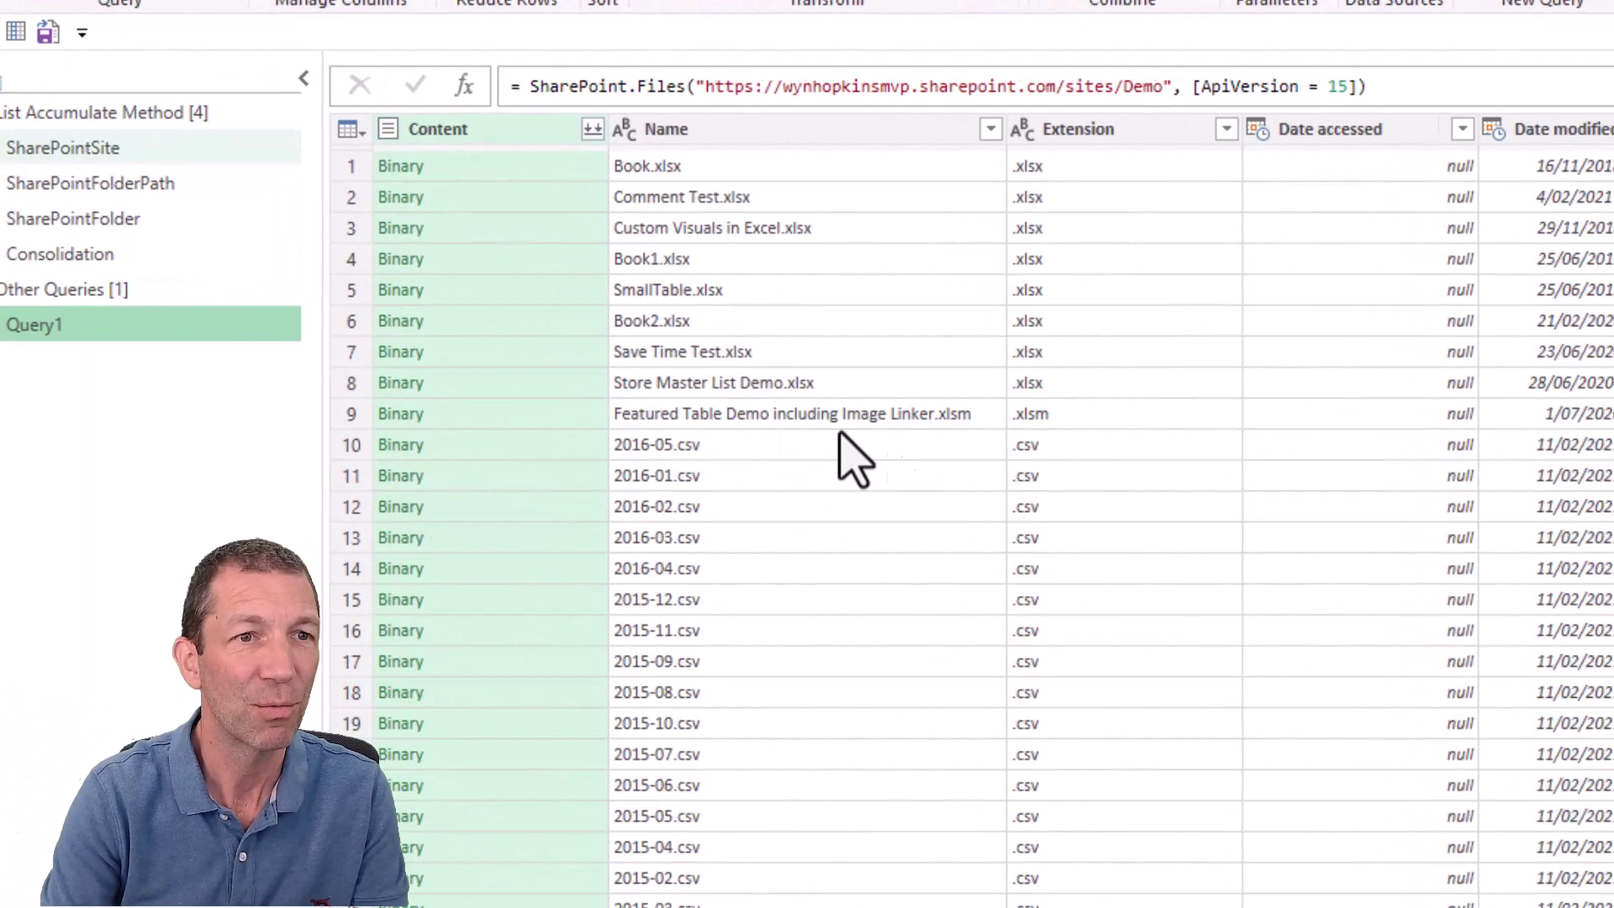
click(35, 117)
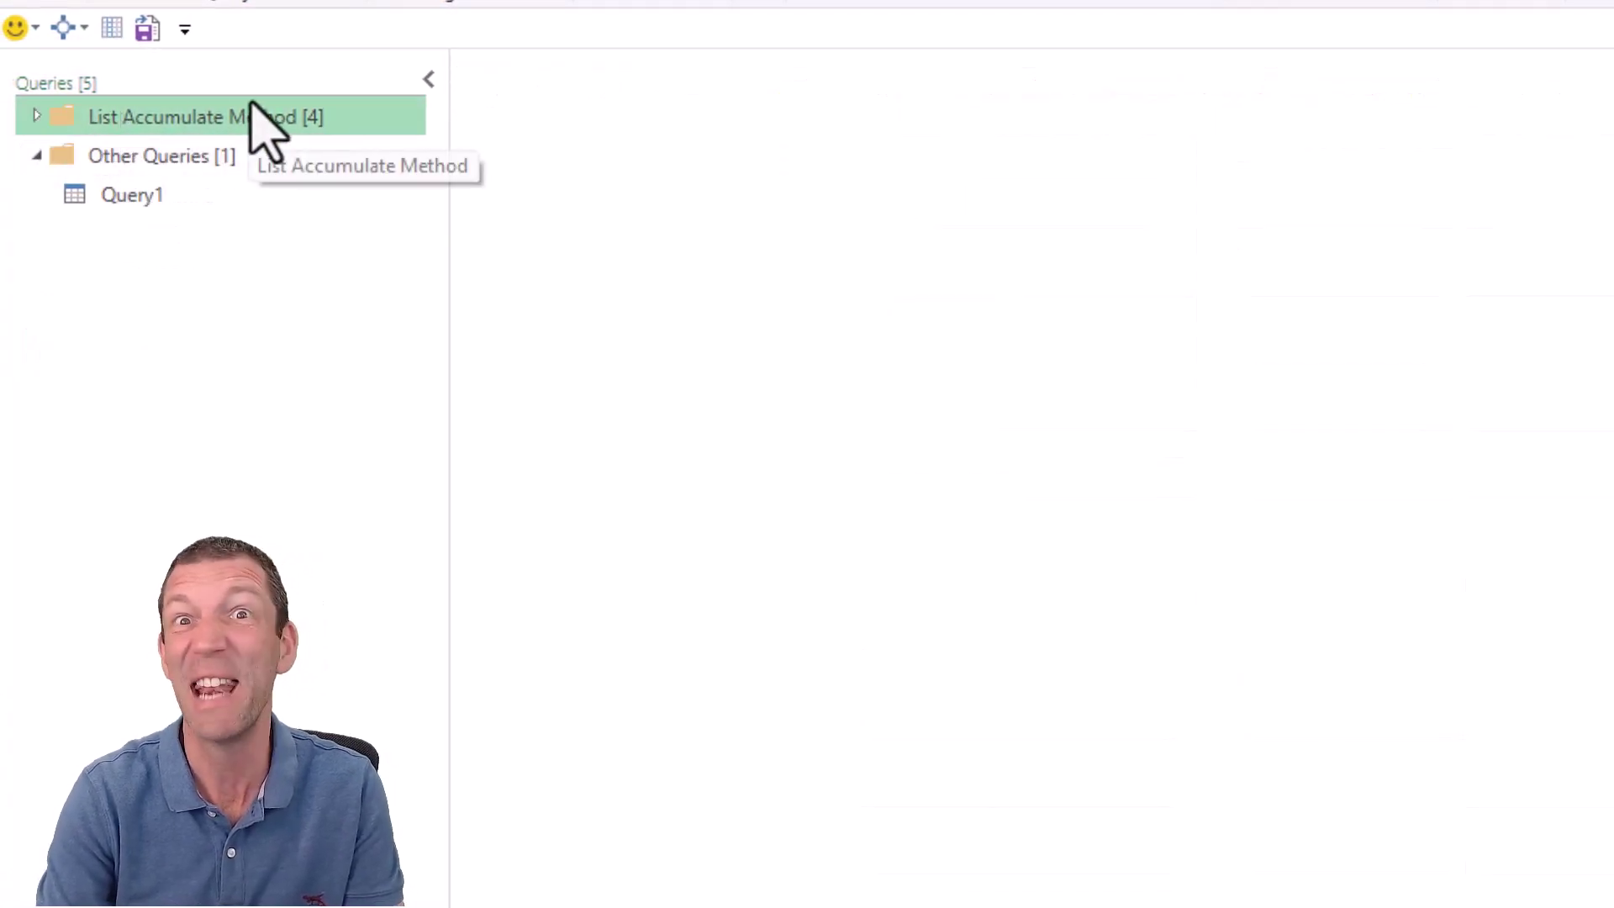
click(164, 202)
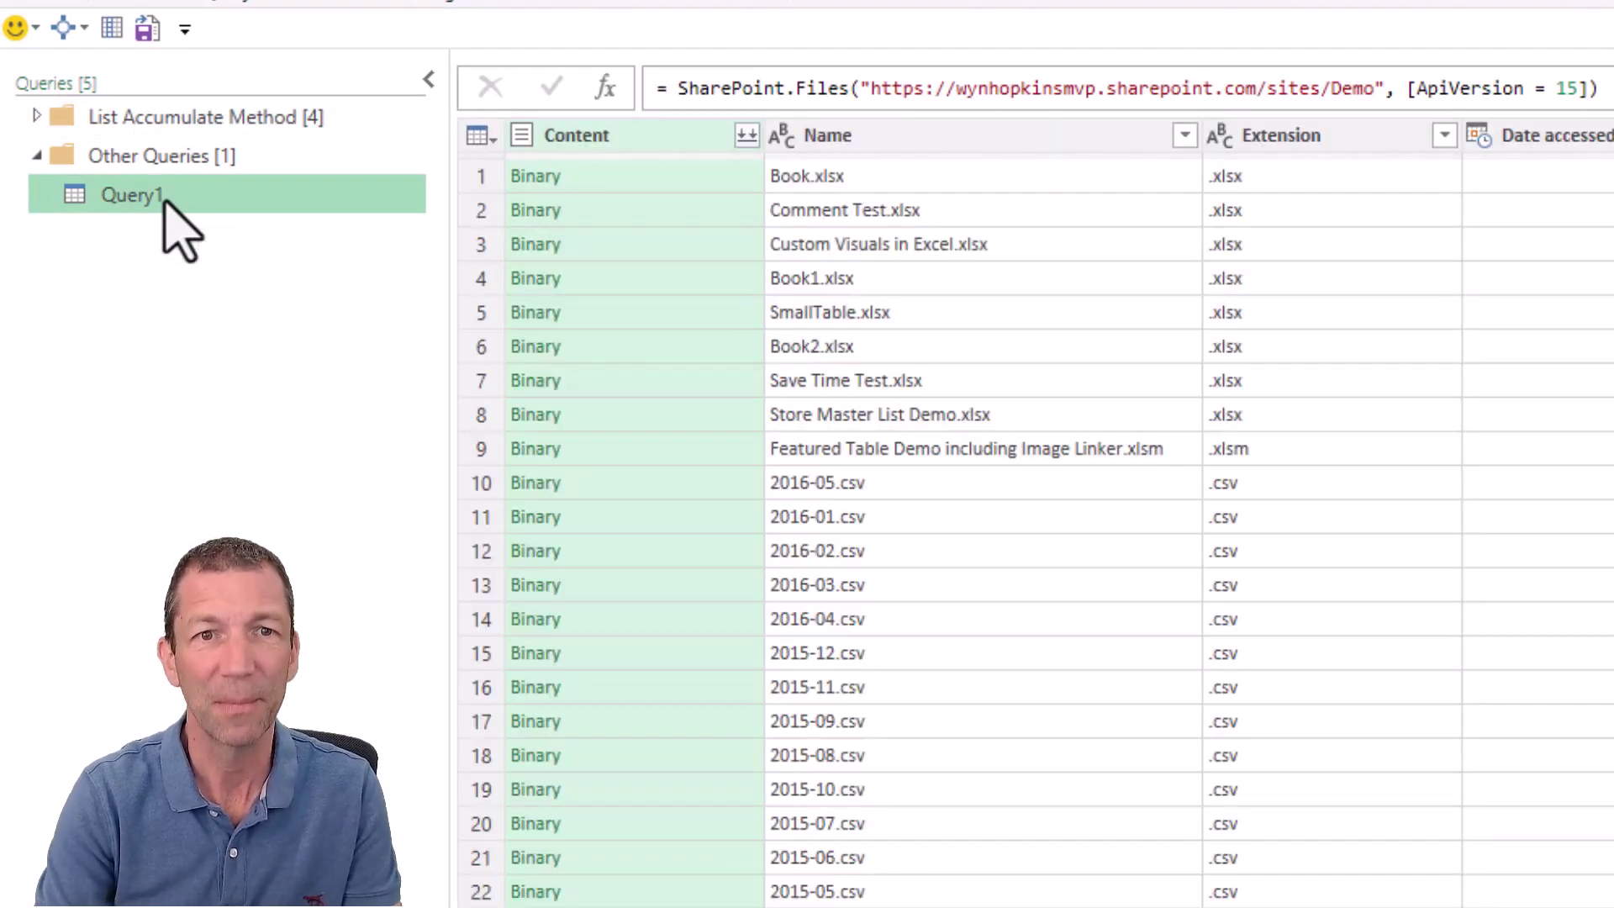
Change the Source formula from SharePoint.Files to SharePoint.Contents
double_click(822, 88)
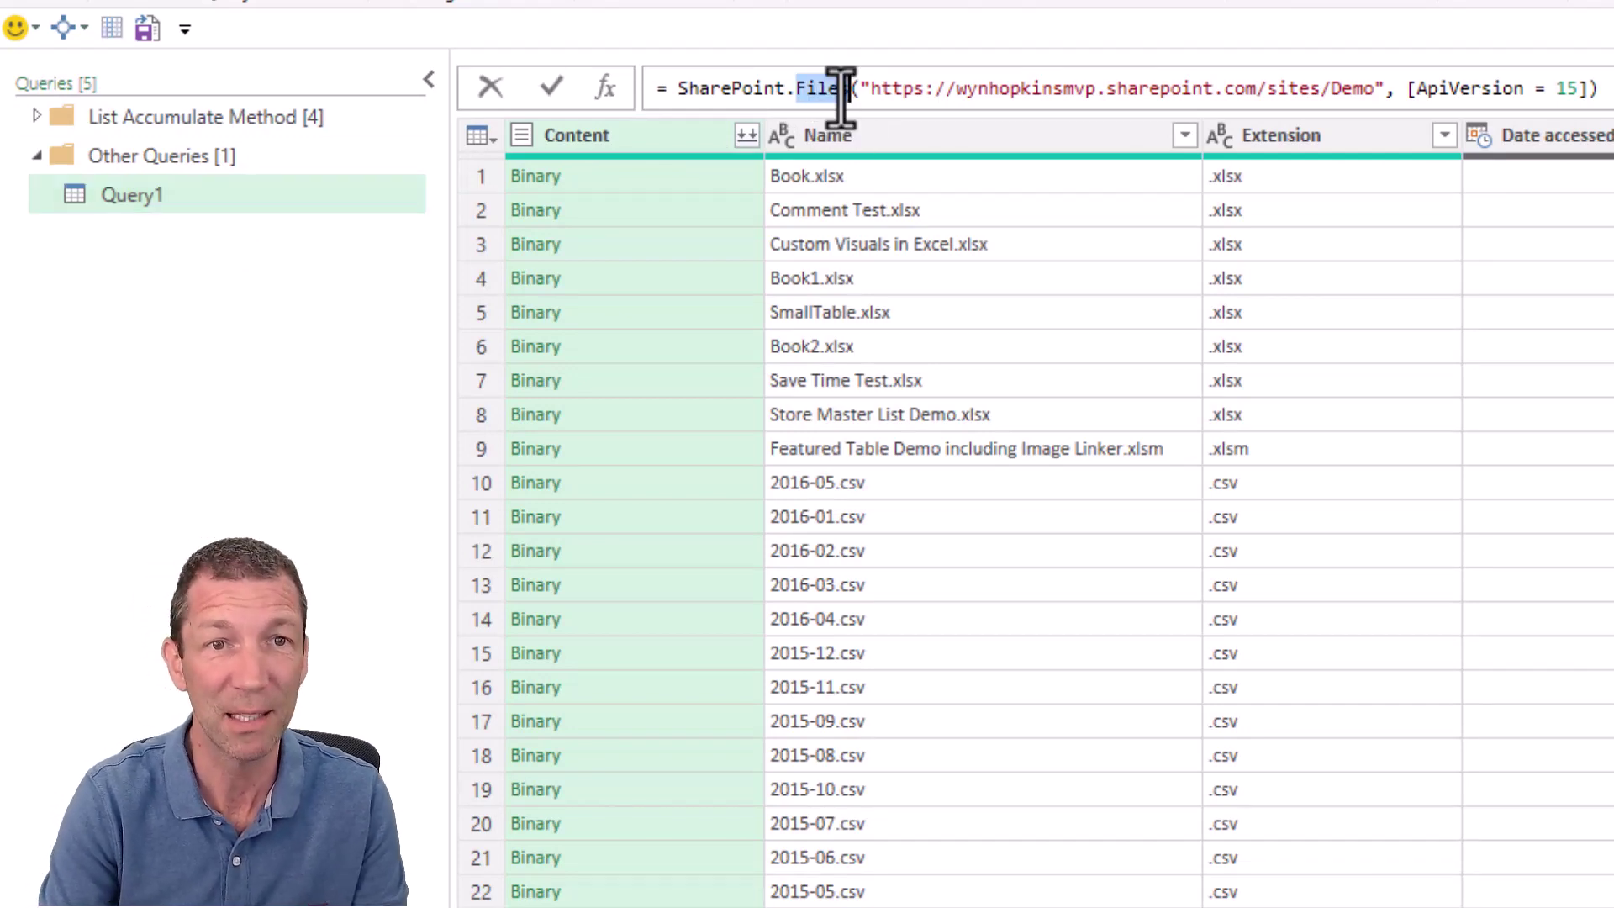
text(Con)
key(Tab)
key(Return)
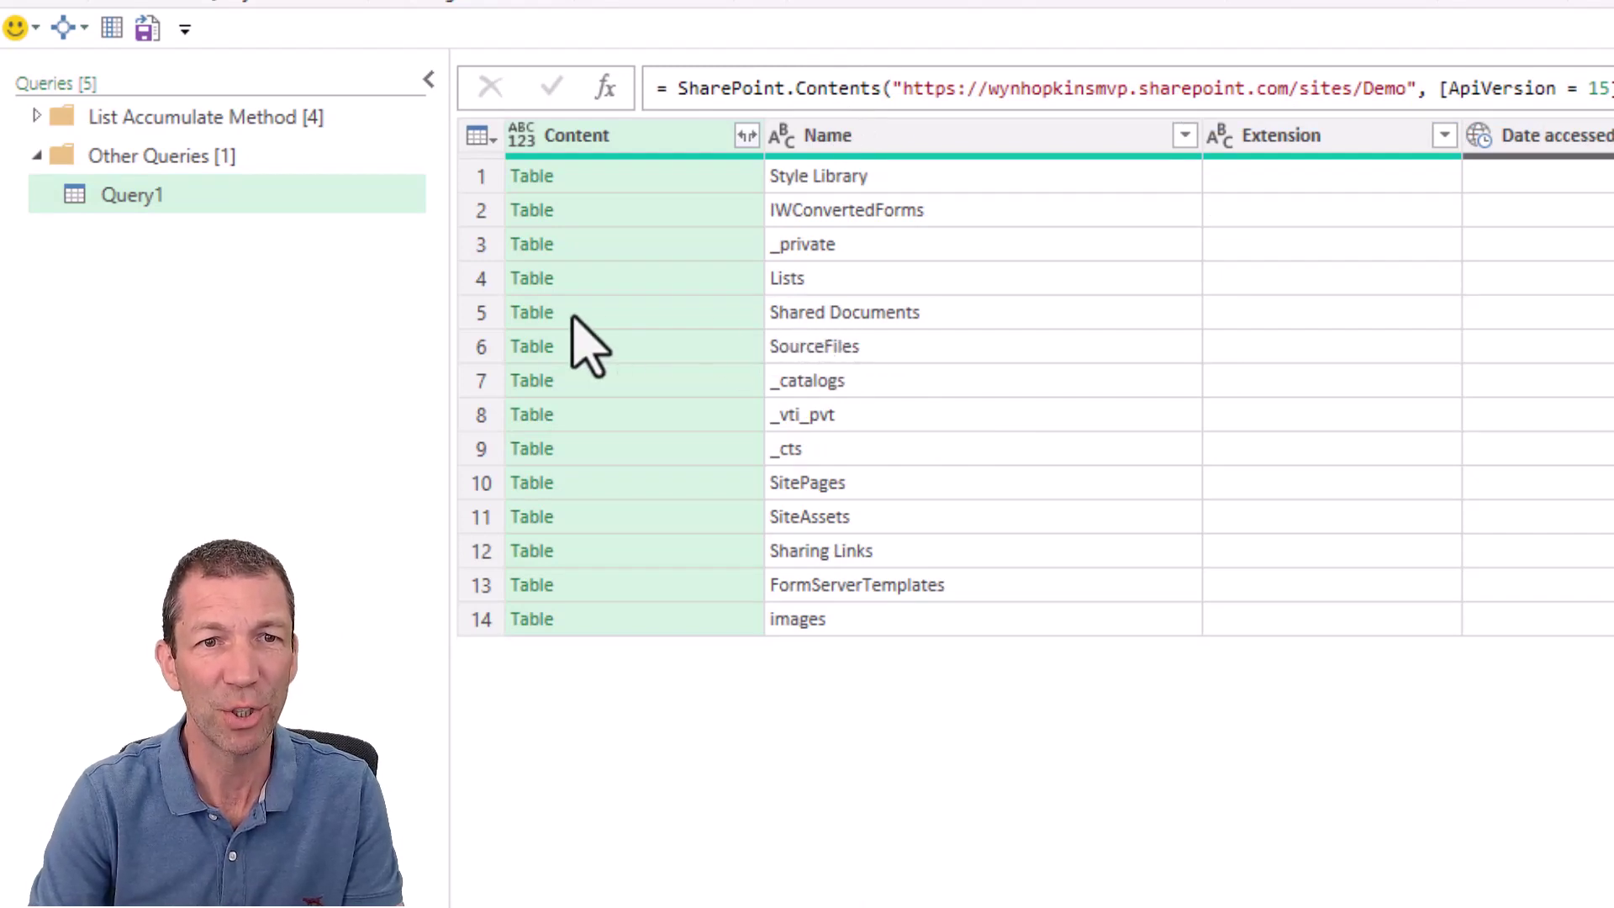
Drill into Shared Documents > SharePoint Navigation and Hyperlink > Sub Folder where files live, then refresh the preview
click(531, 315)
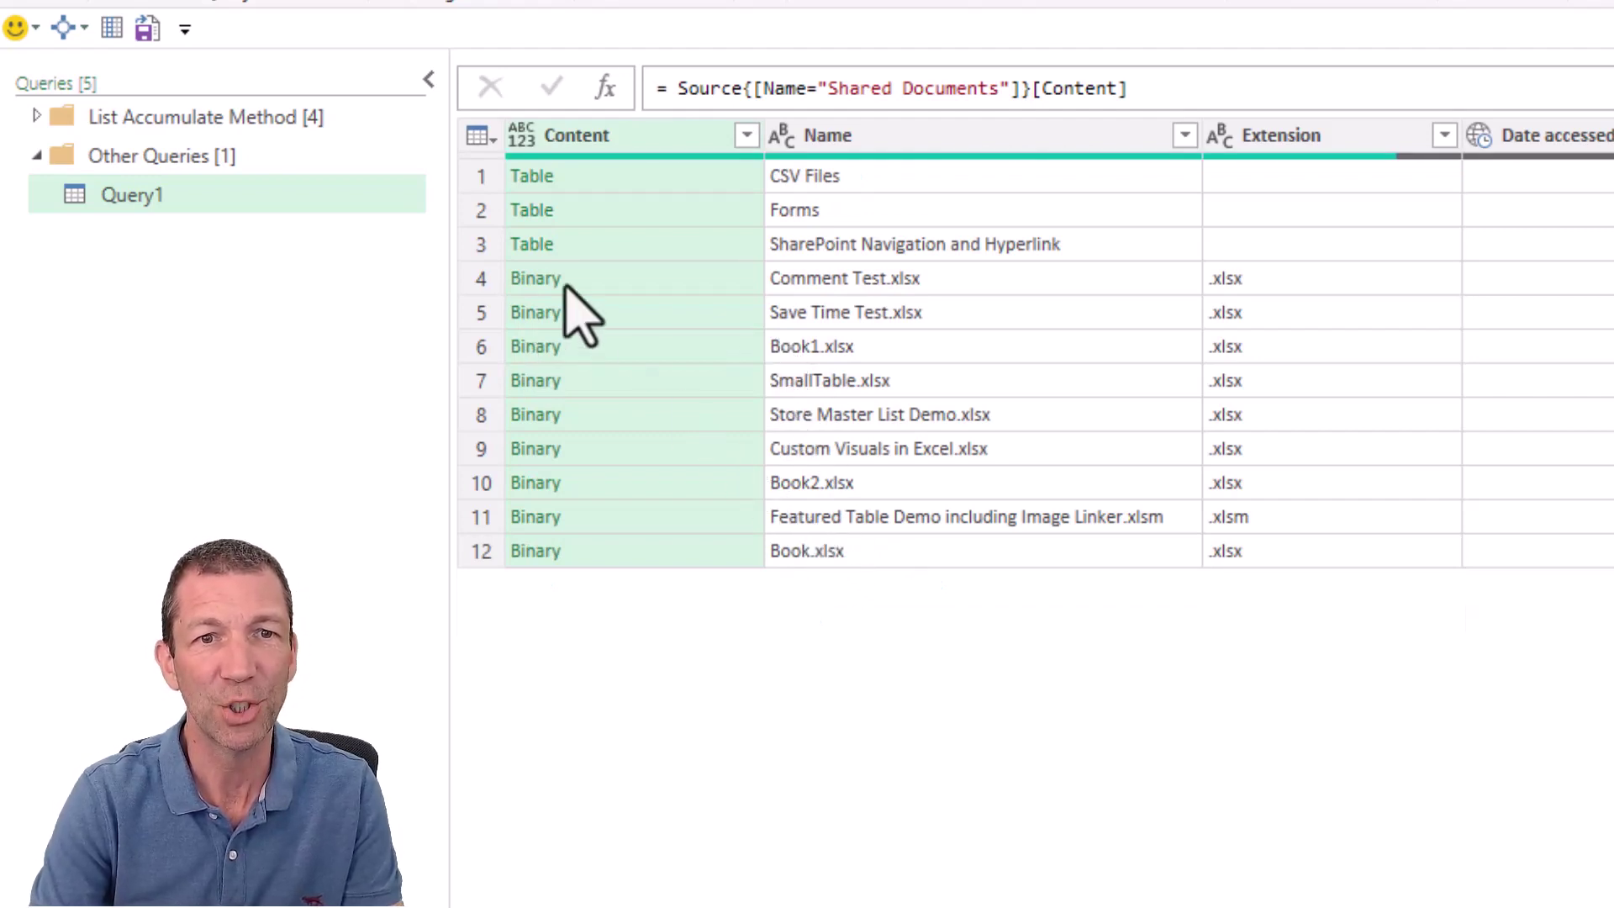
click(532, 253)
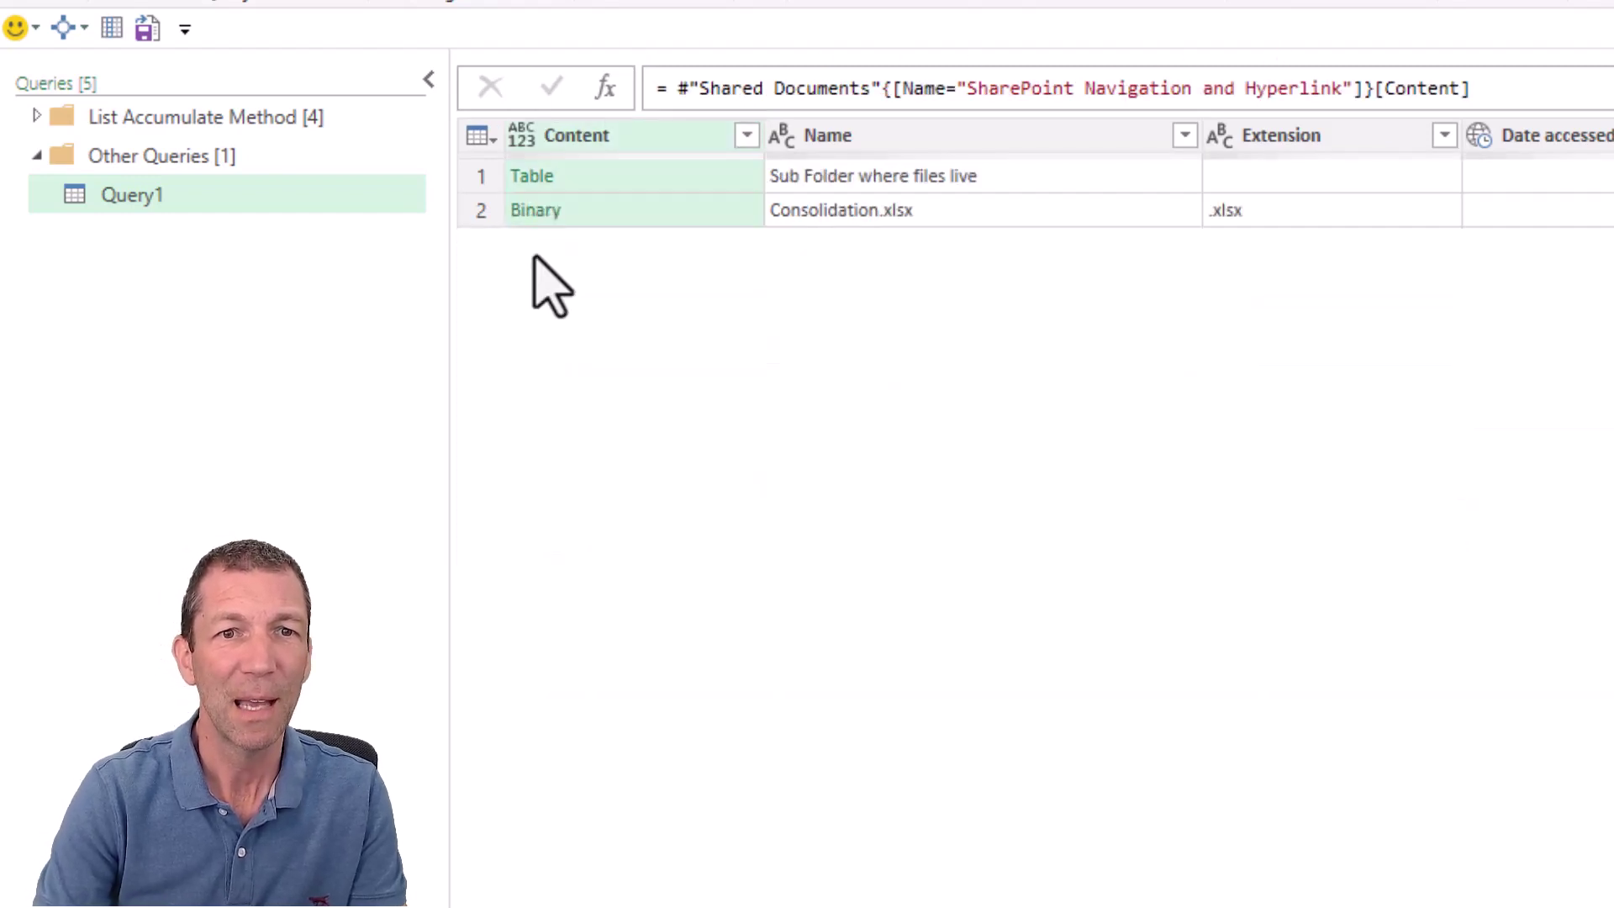
click(533, 178)
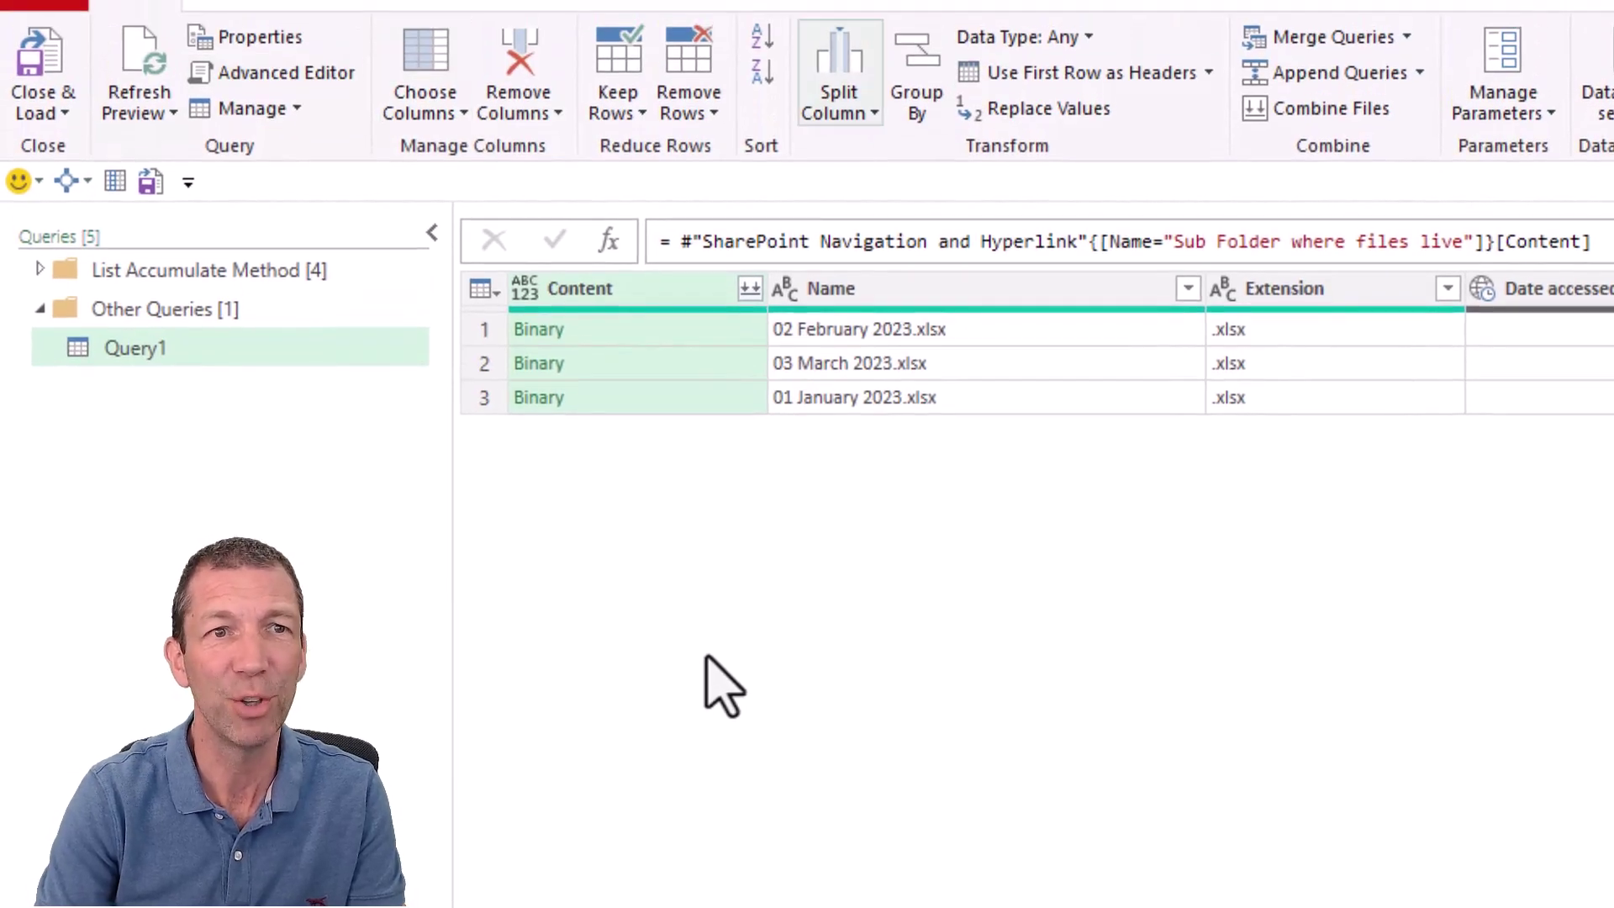
click(134, 74)
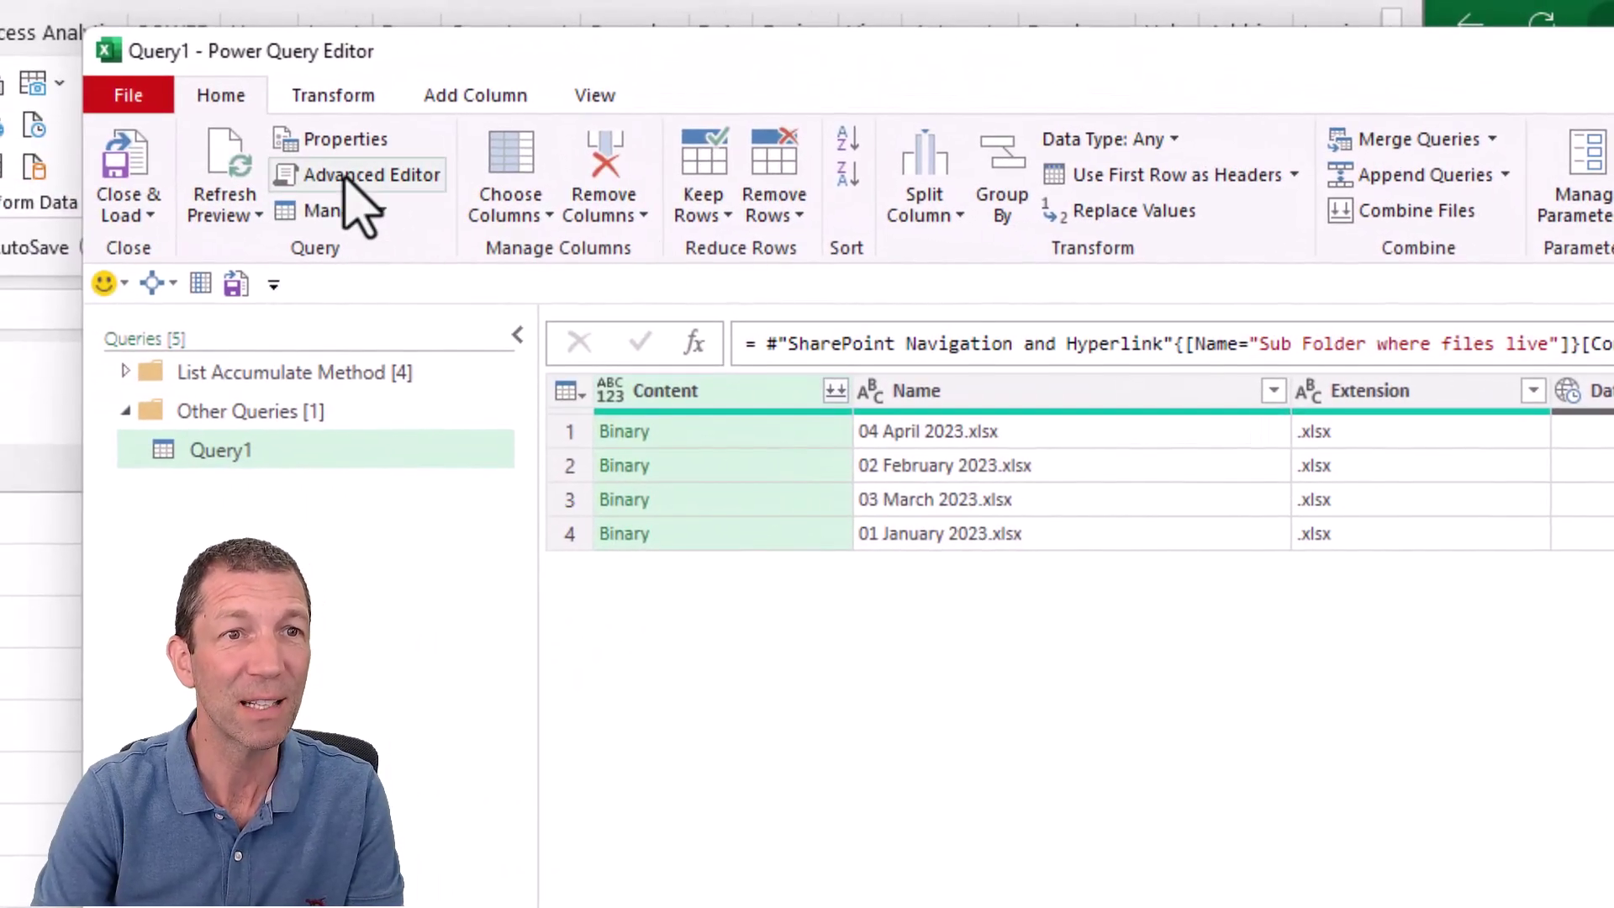
In Advanced Editor, insert 'Split = Source,' after Source and point the Shared Documents step at Split
click(358, 181)
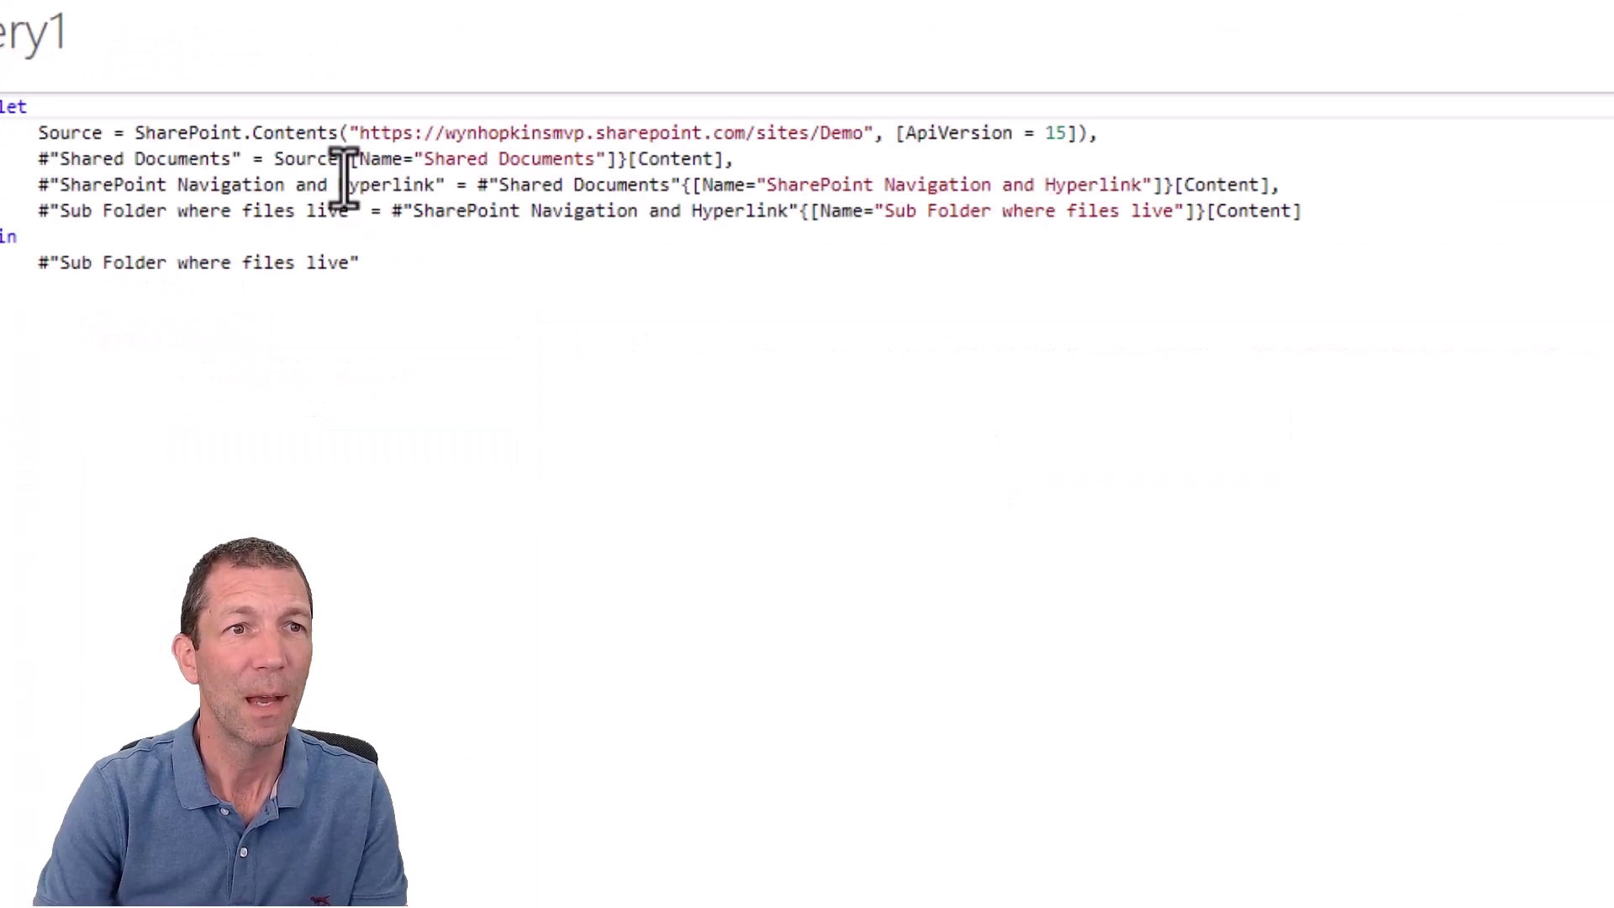
click(32, 160)
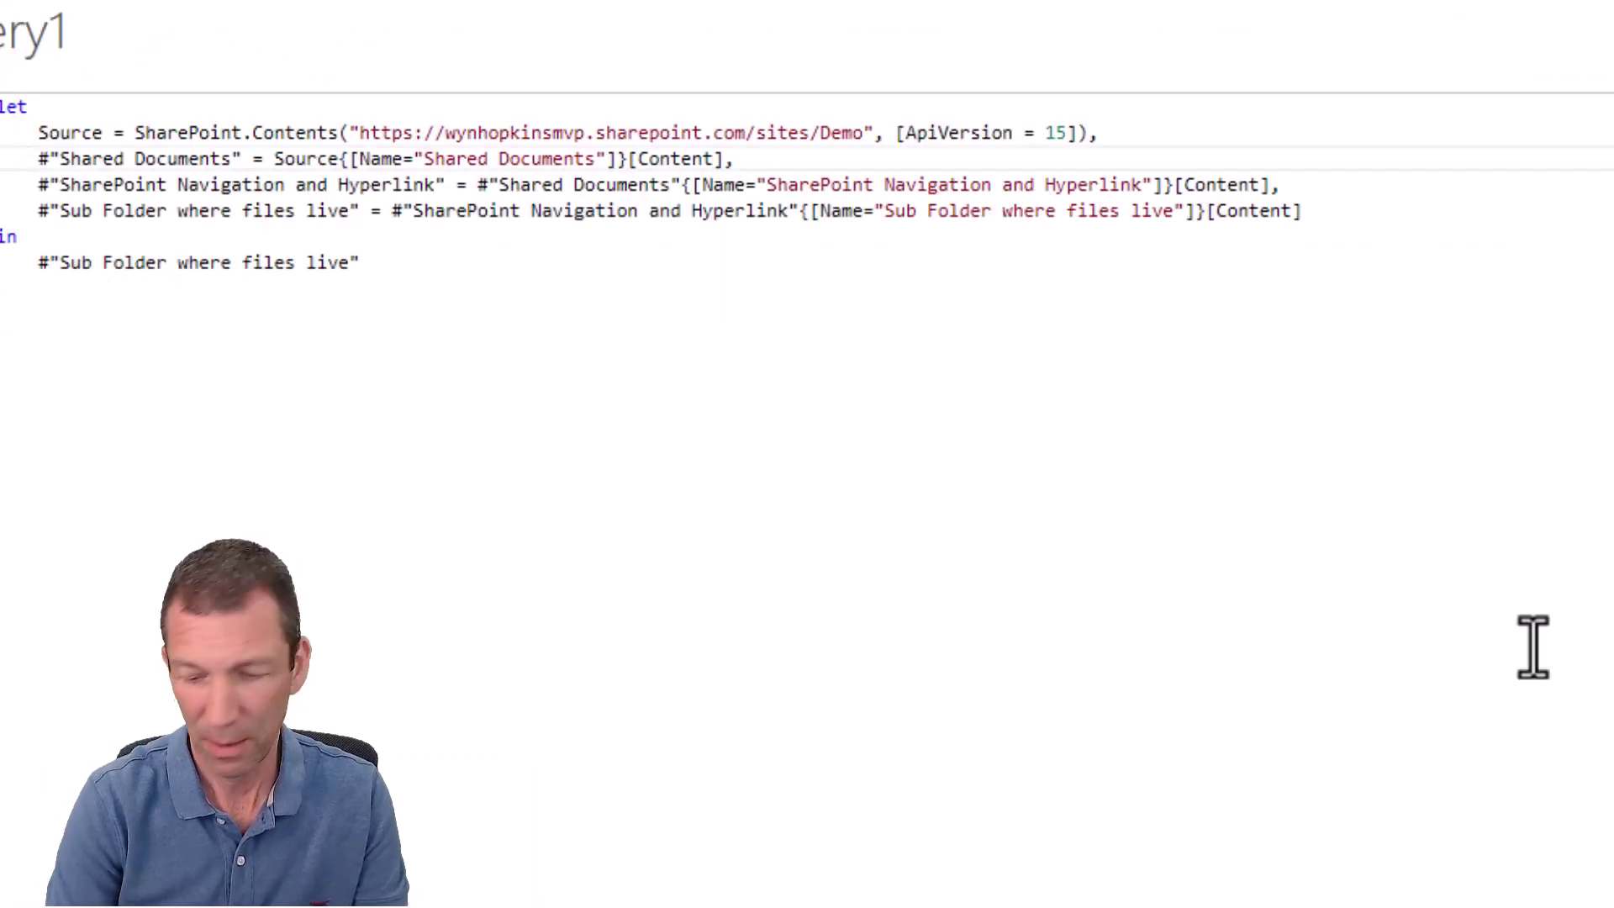
key(Return)
key(Up)
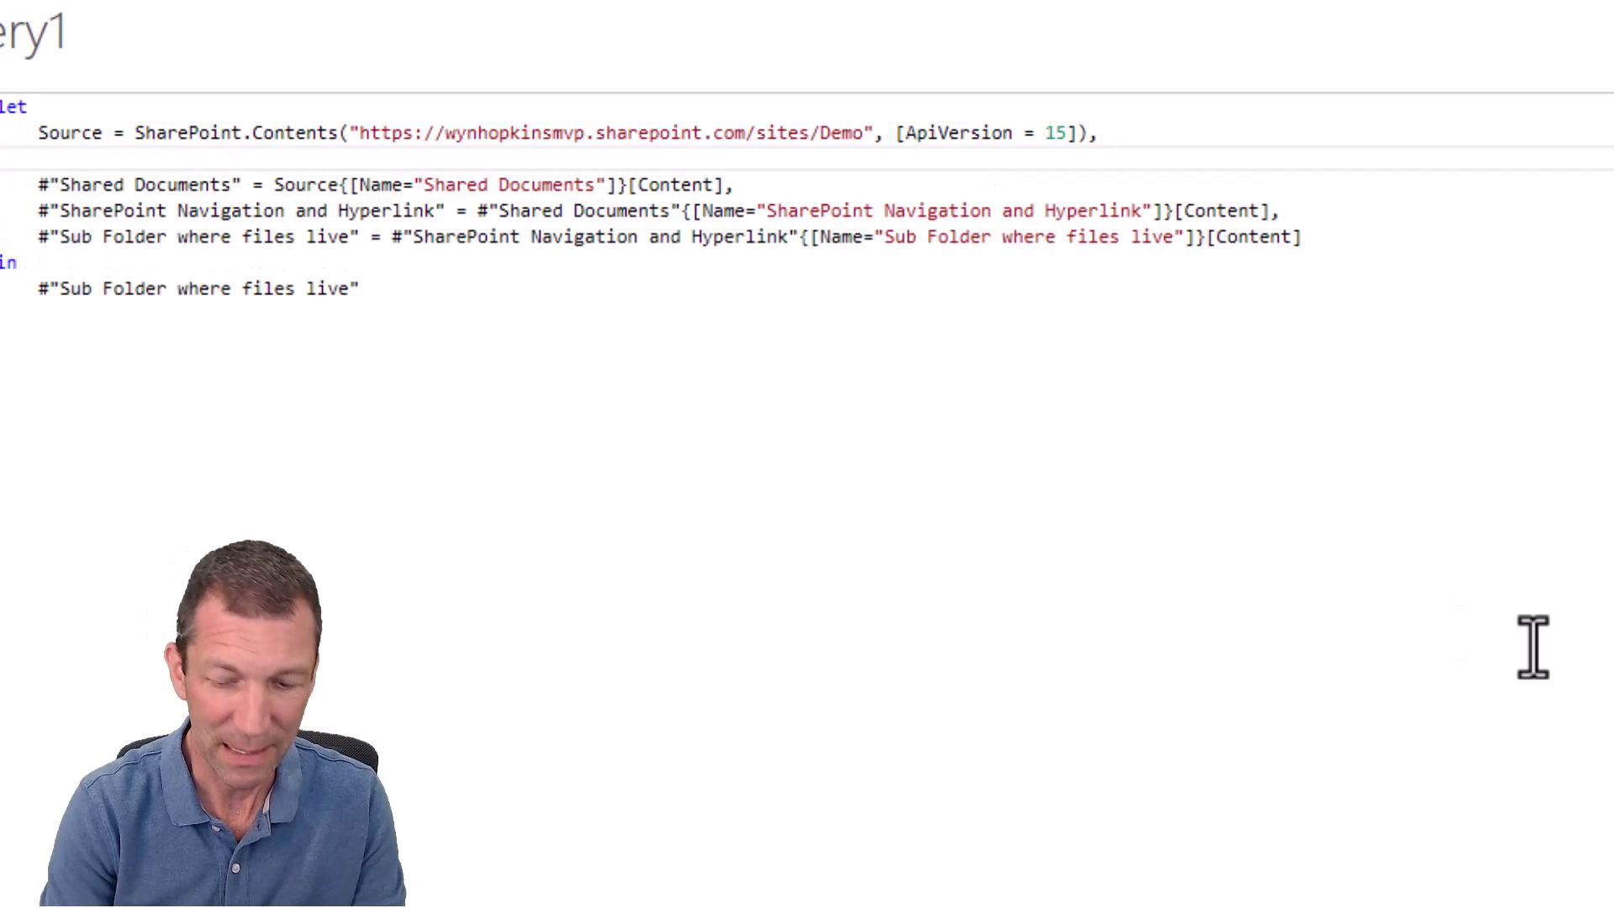
text(S)
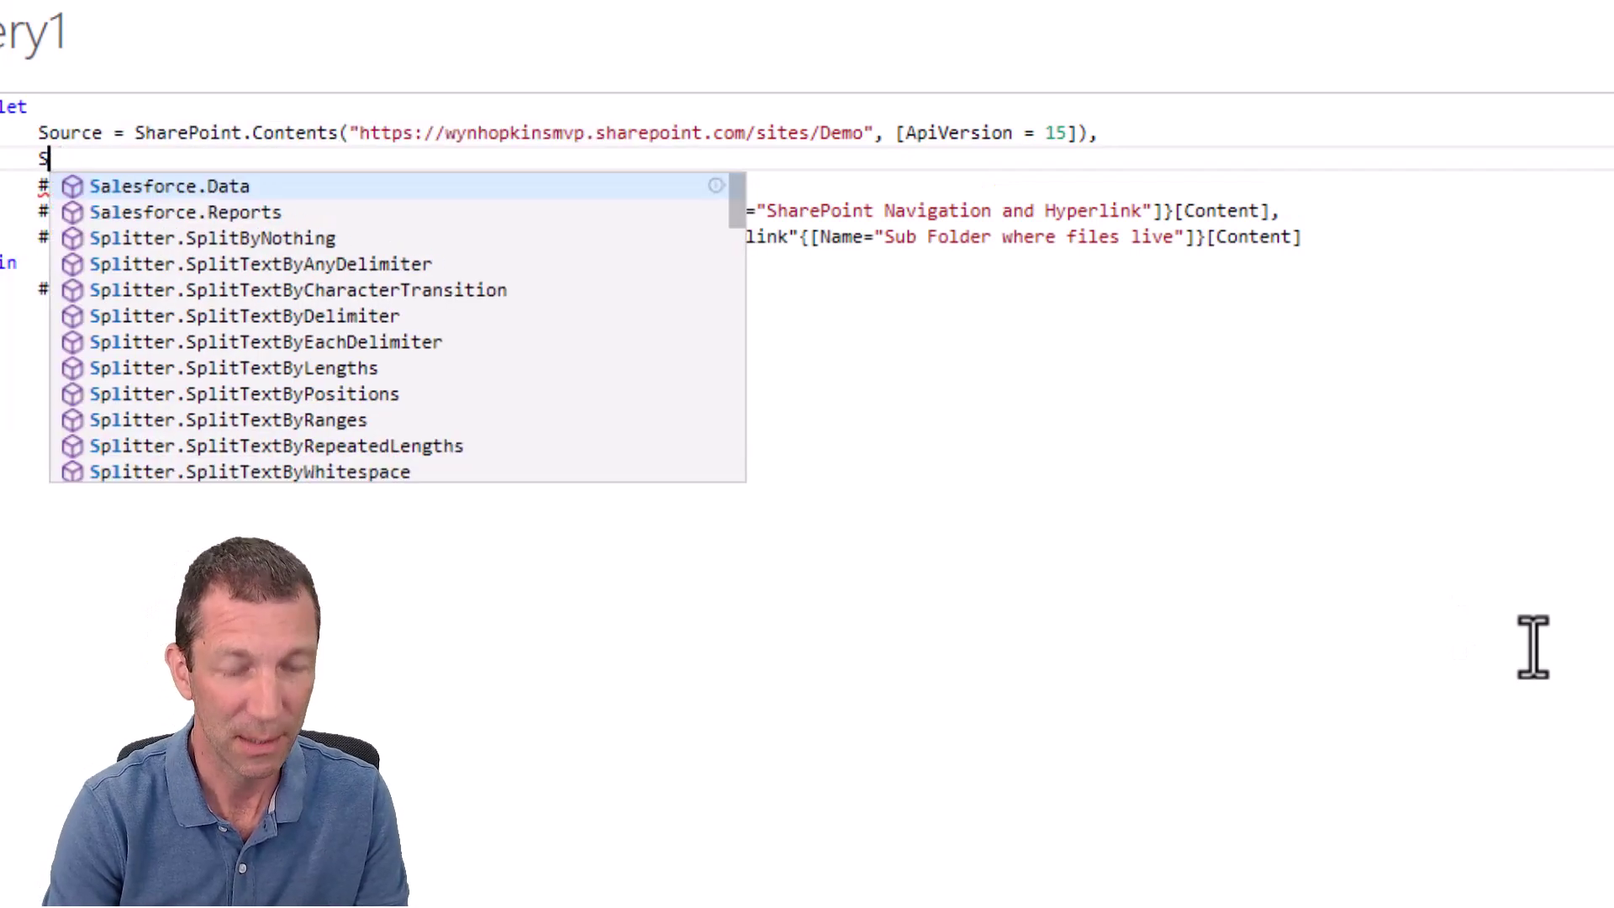
text(plit )
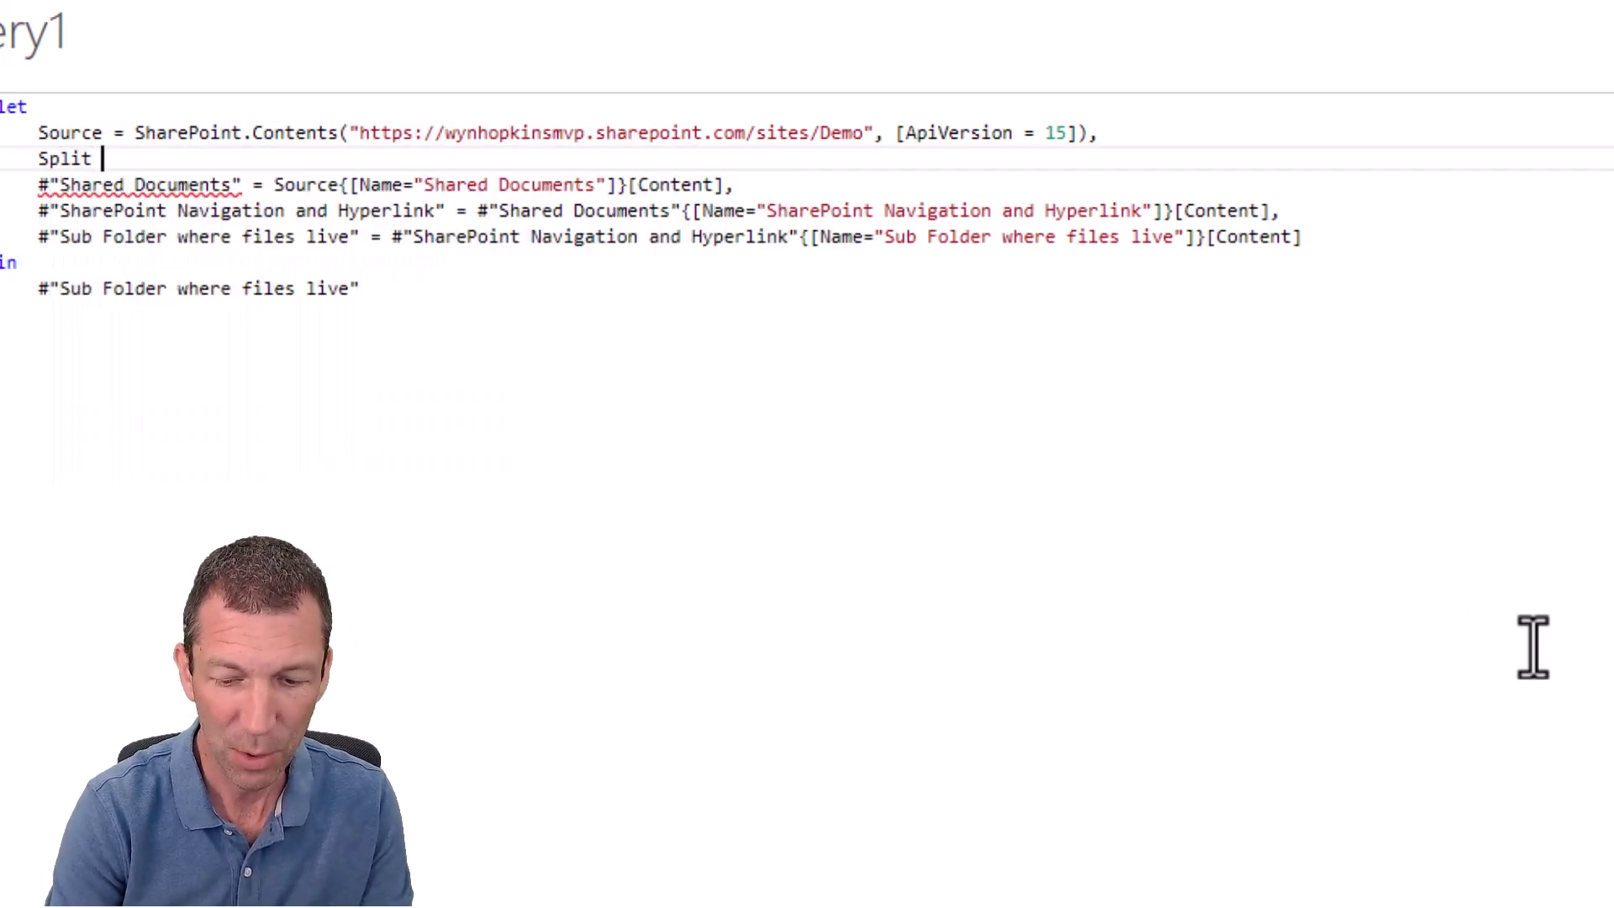
text(= Source,)
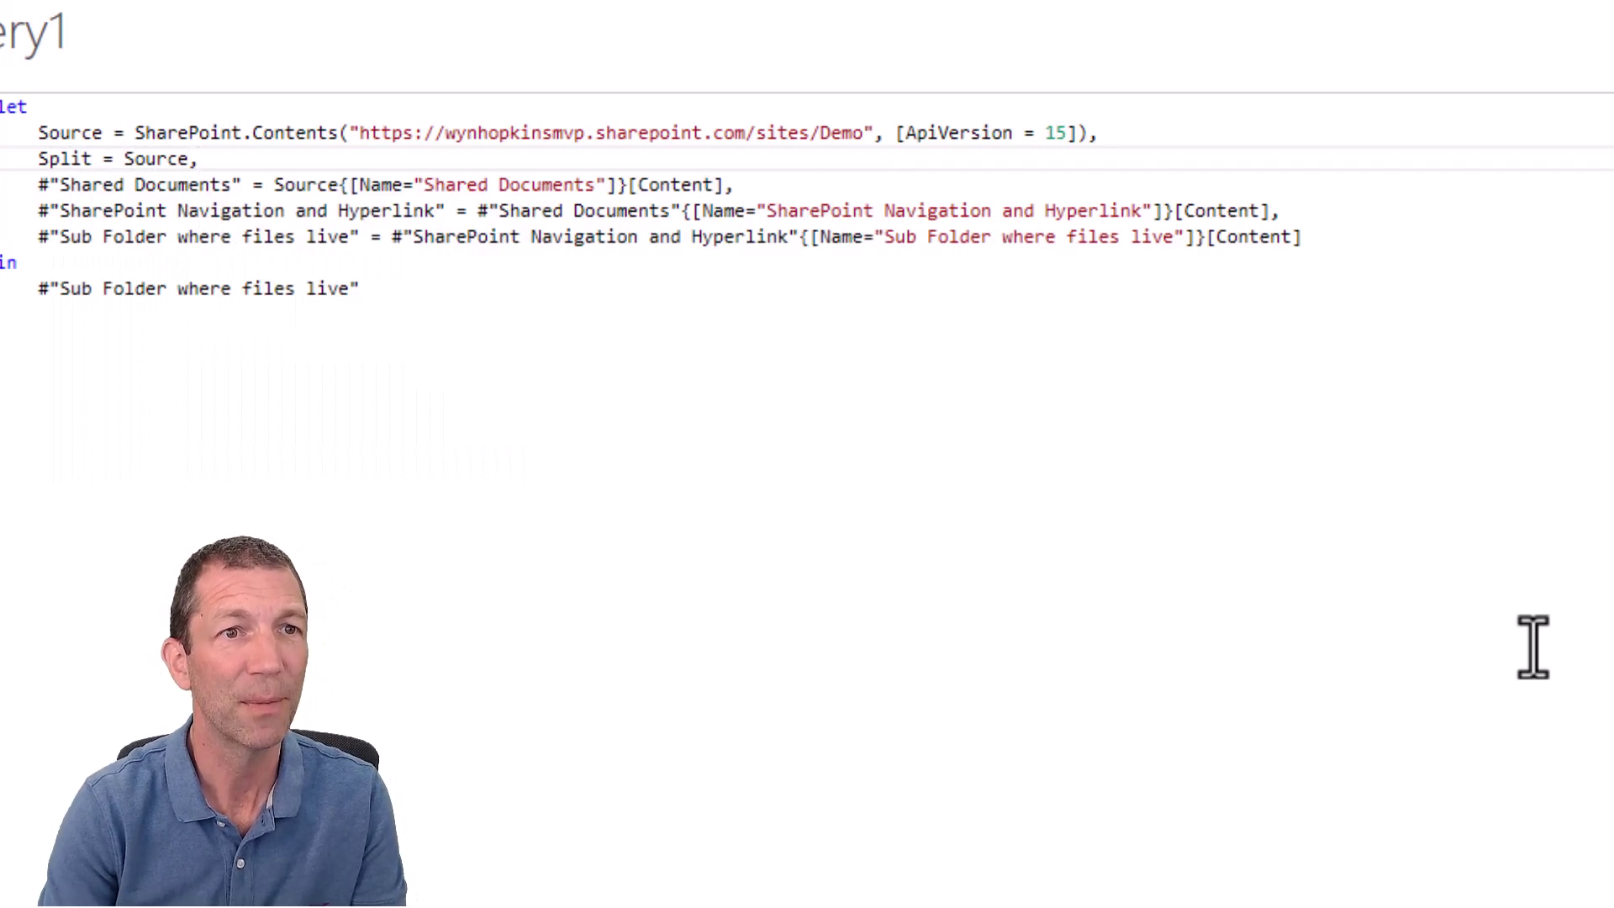
double_click(304, 184)
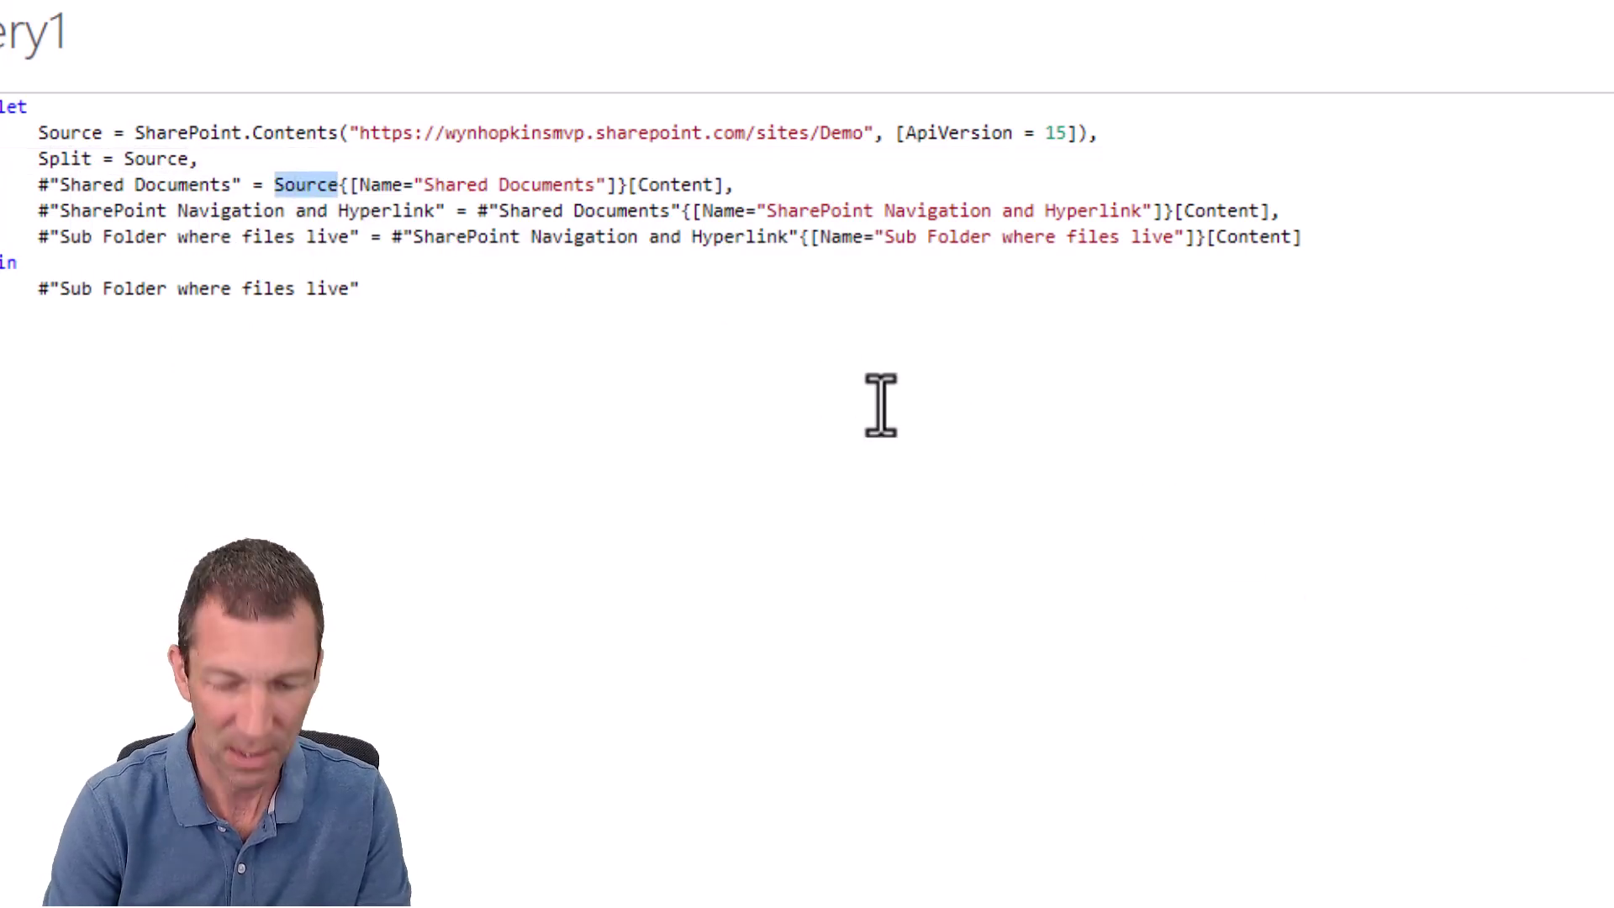
text(Split)
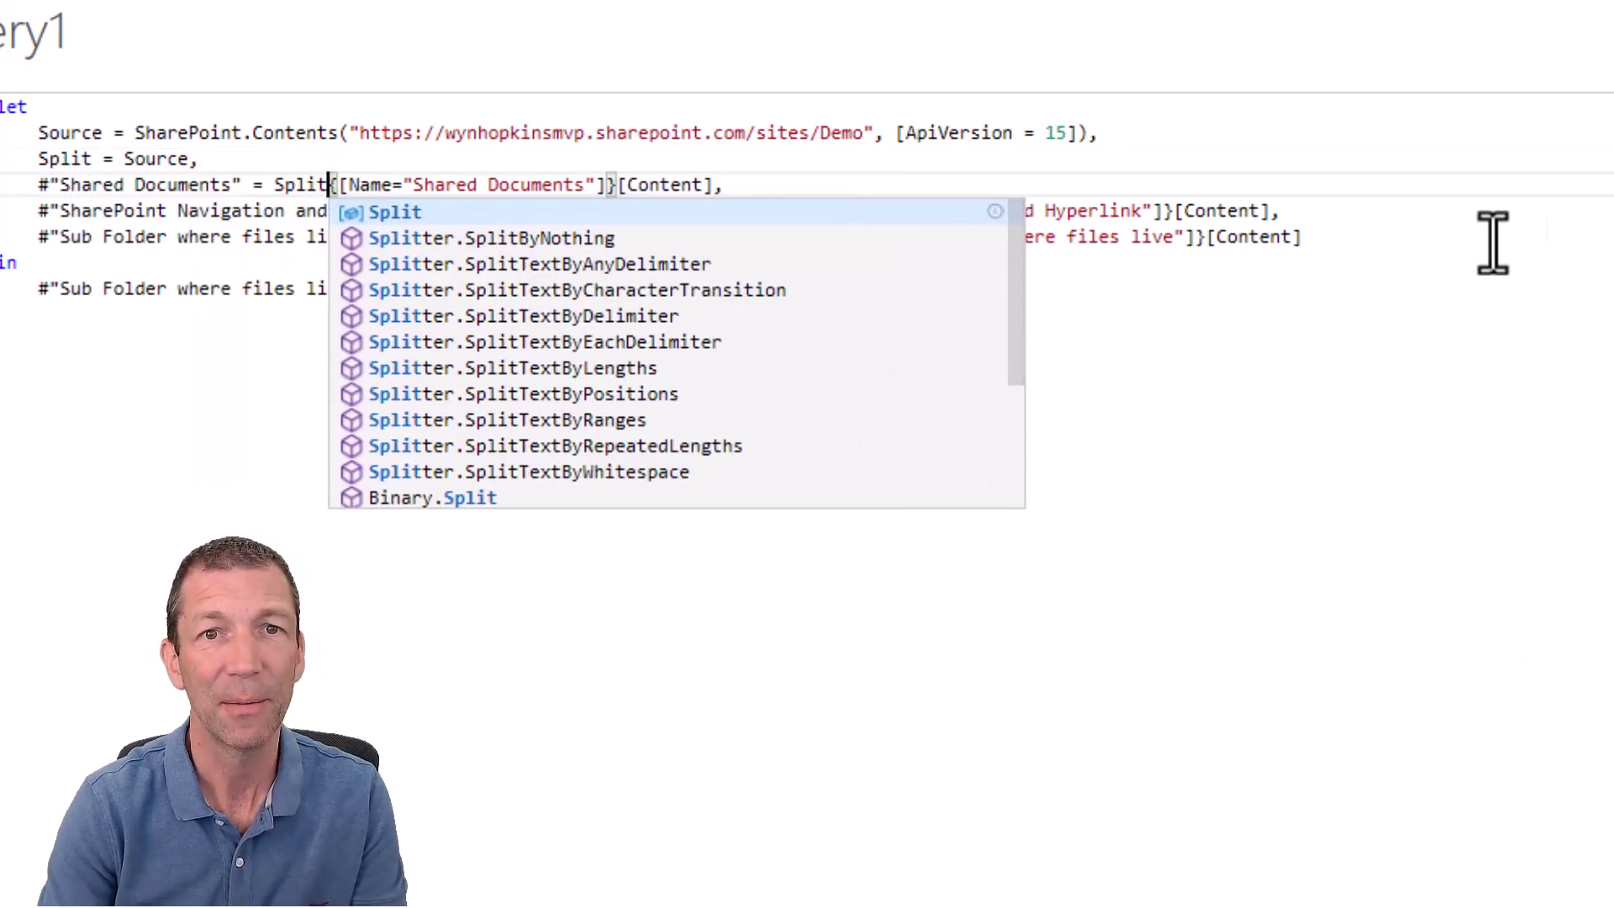
click(1601, 210)
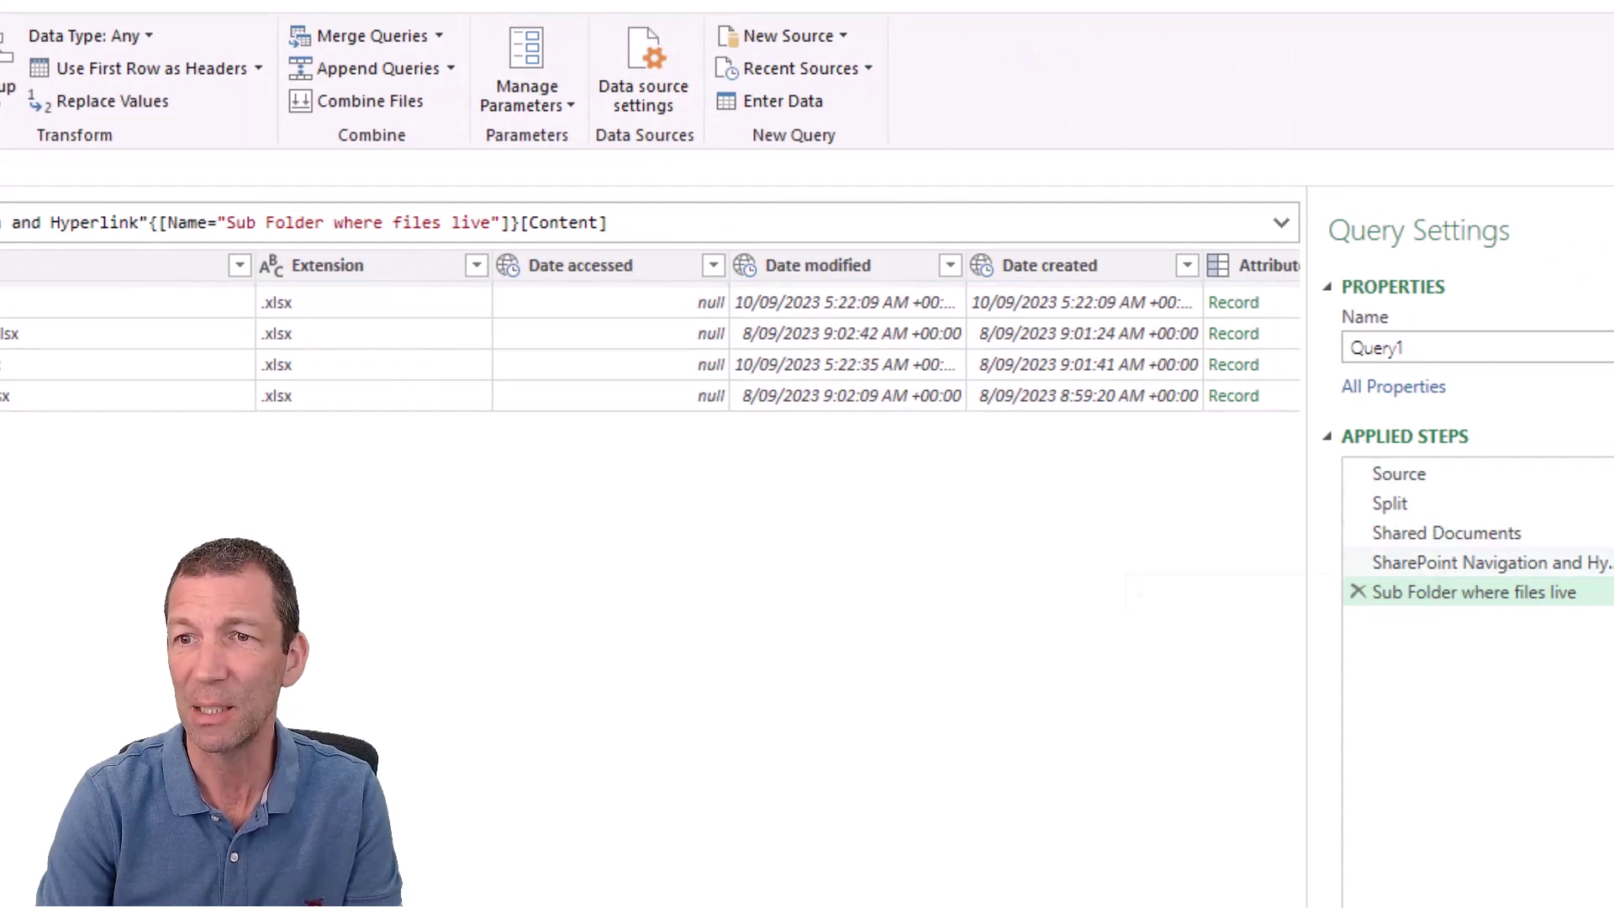
Preview the earlier navigation step, then attempt renaming Query1 and dismiss the duplicate-name warning
click(1464, 564)
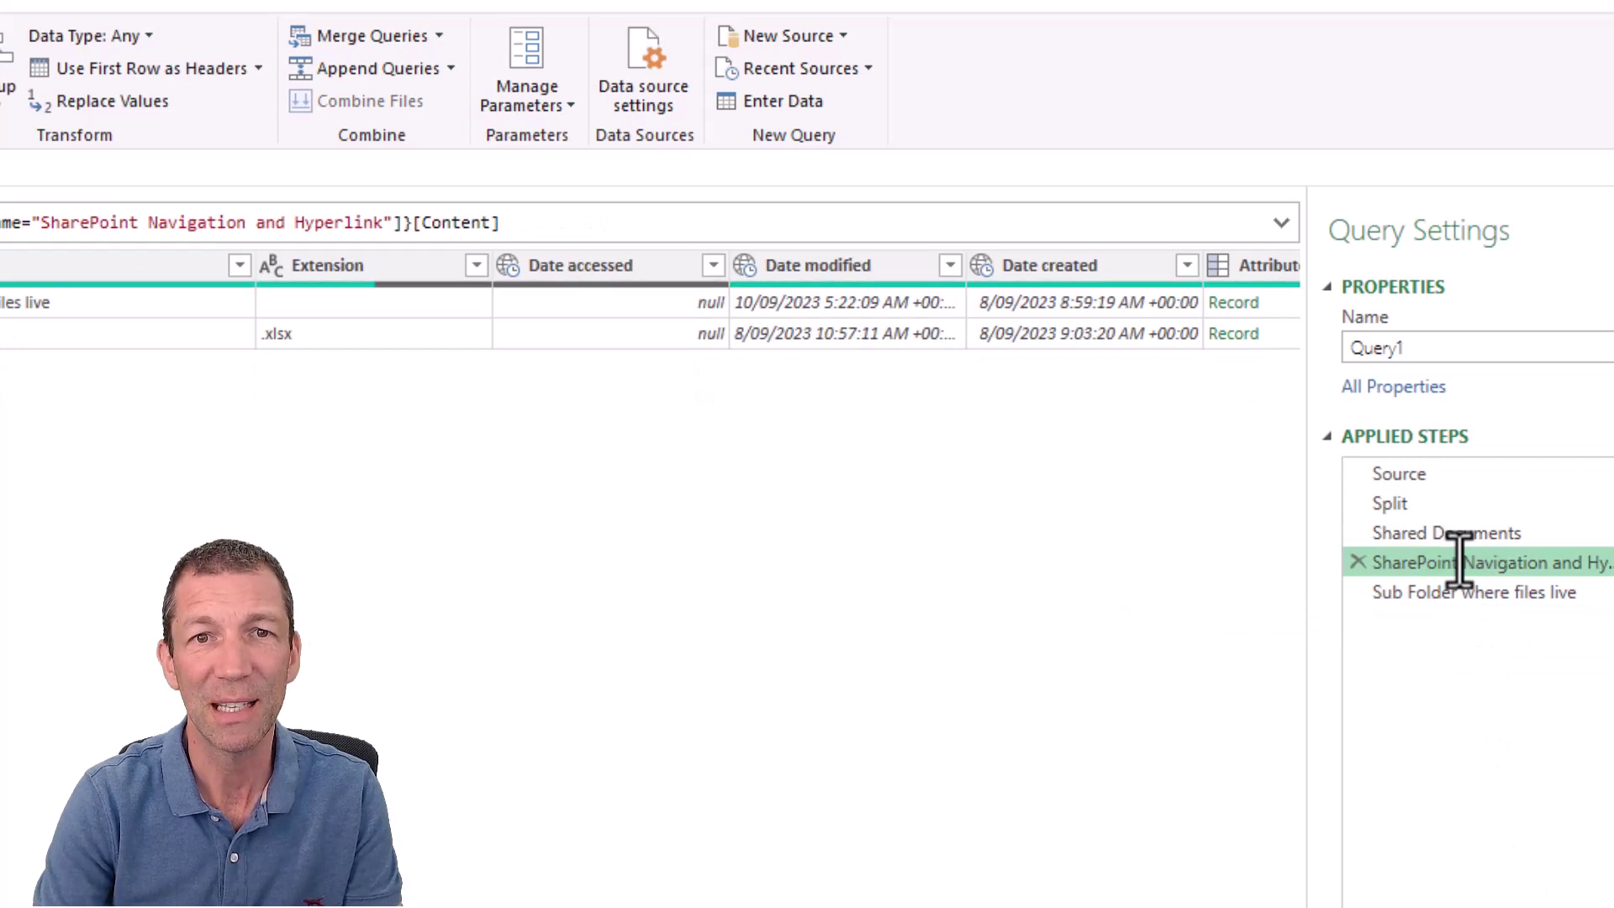
click(1502, 600)
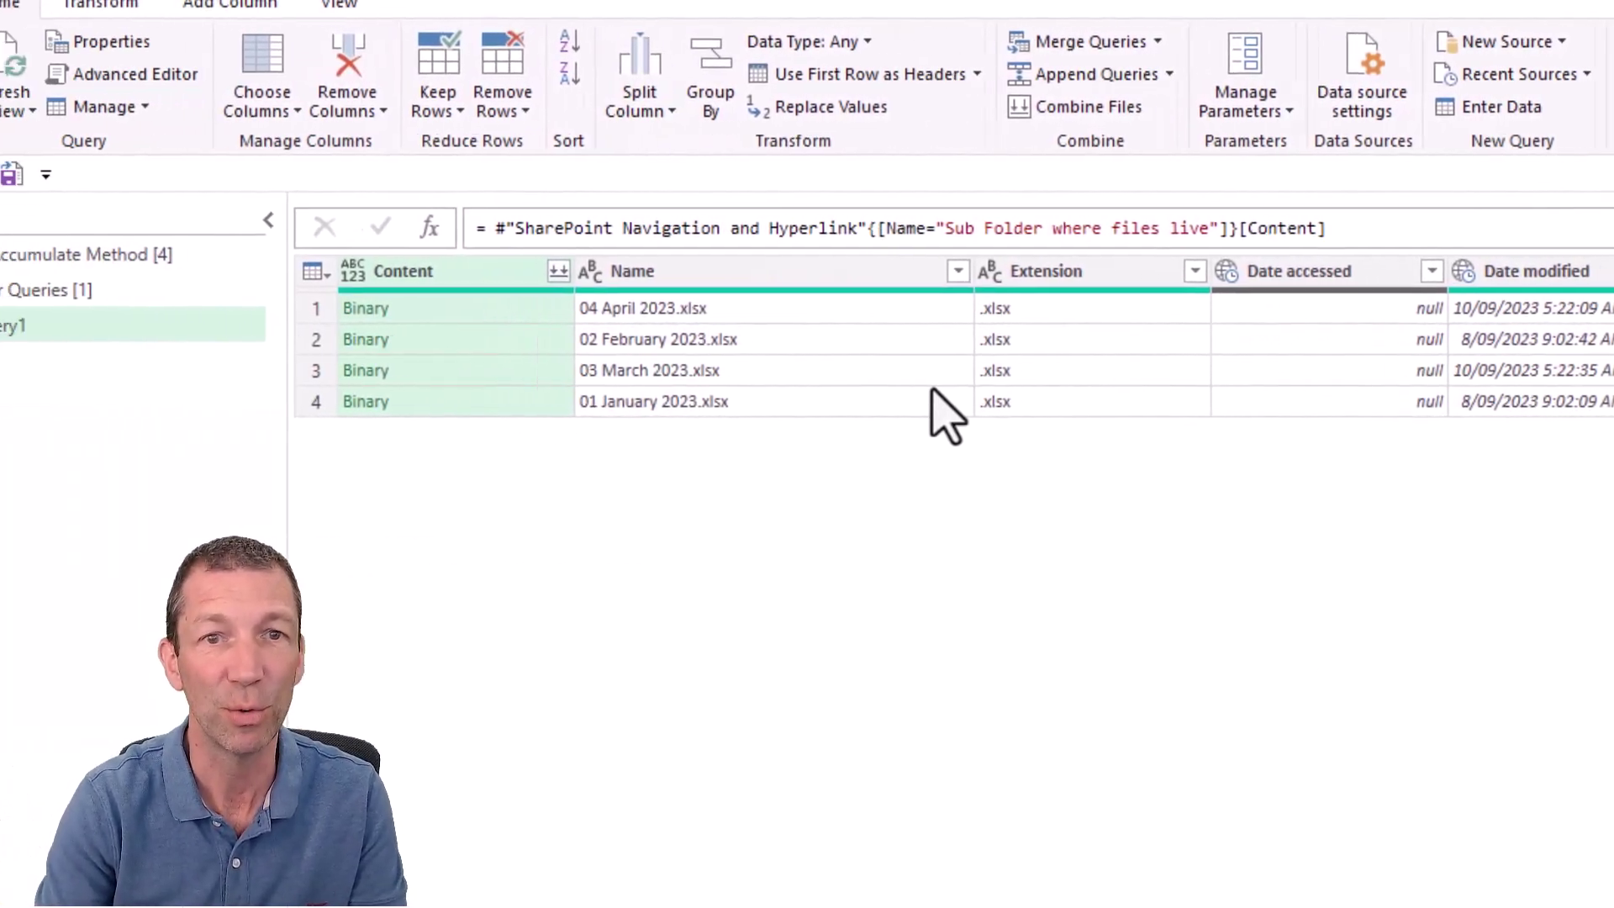
double_click(88, 330)
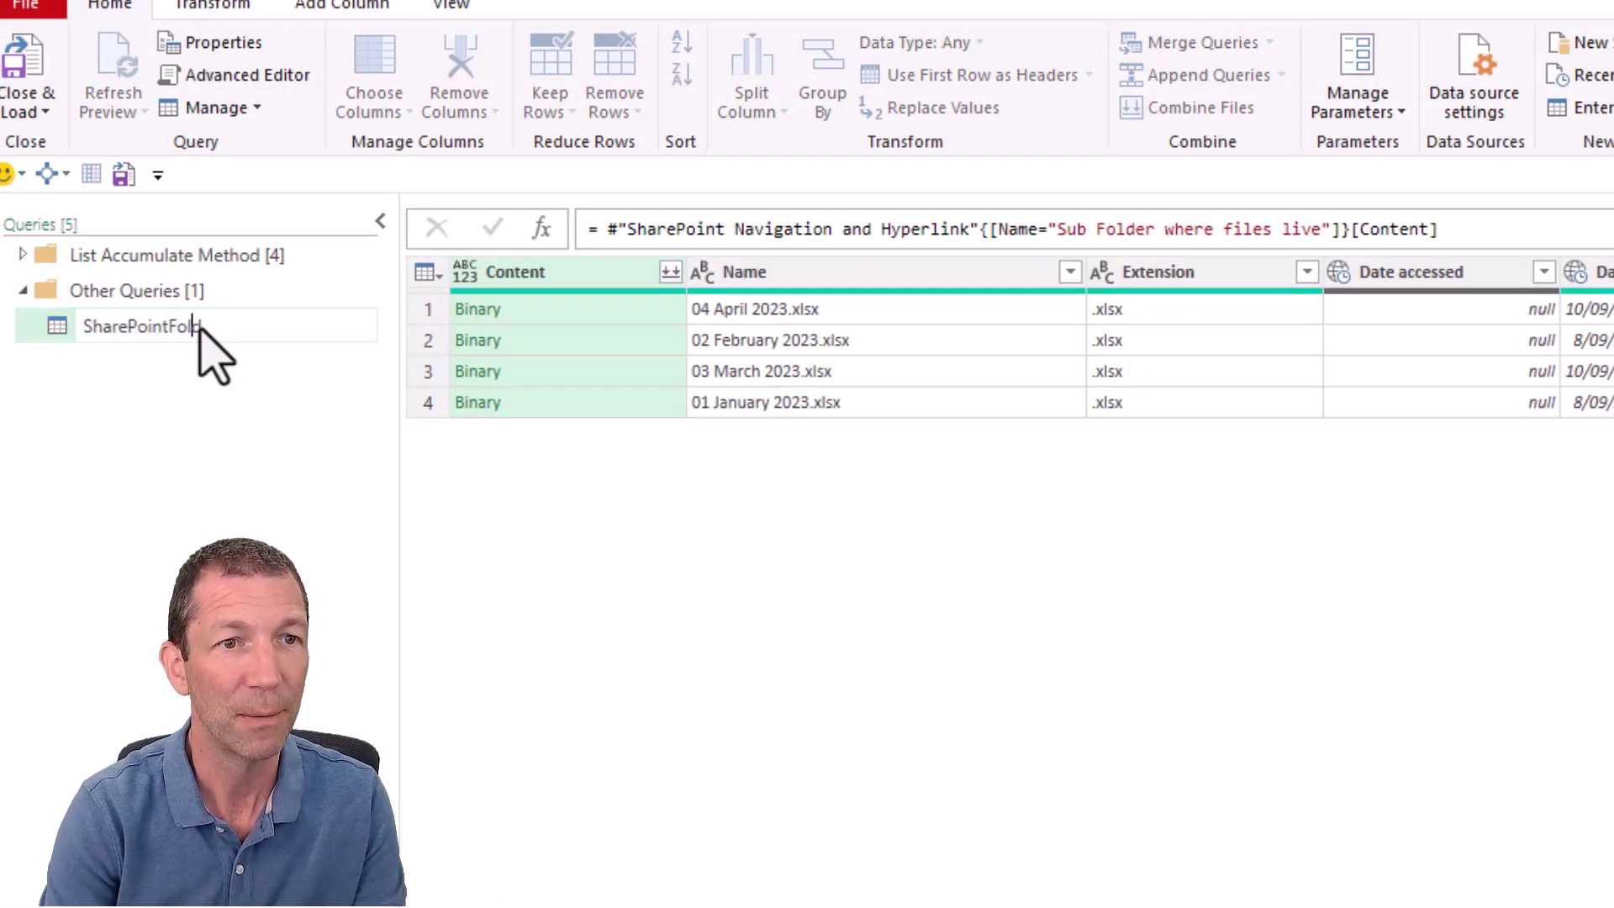
key(Return)
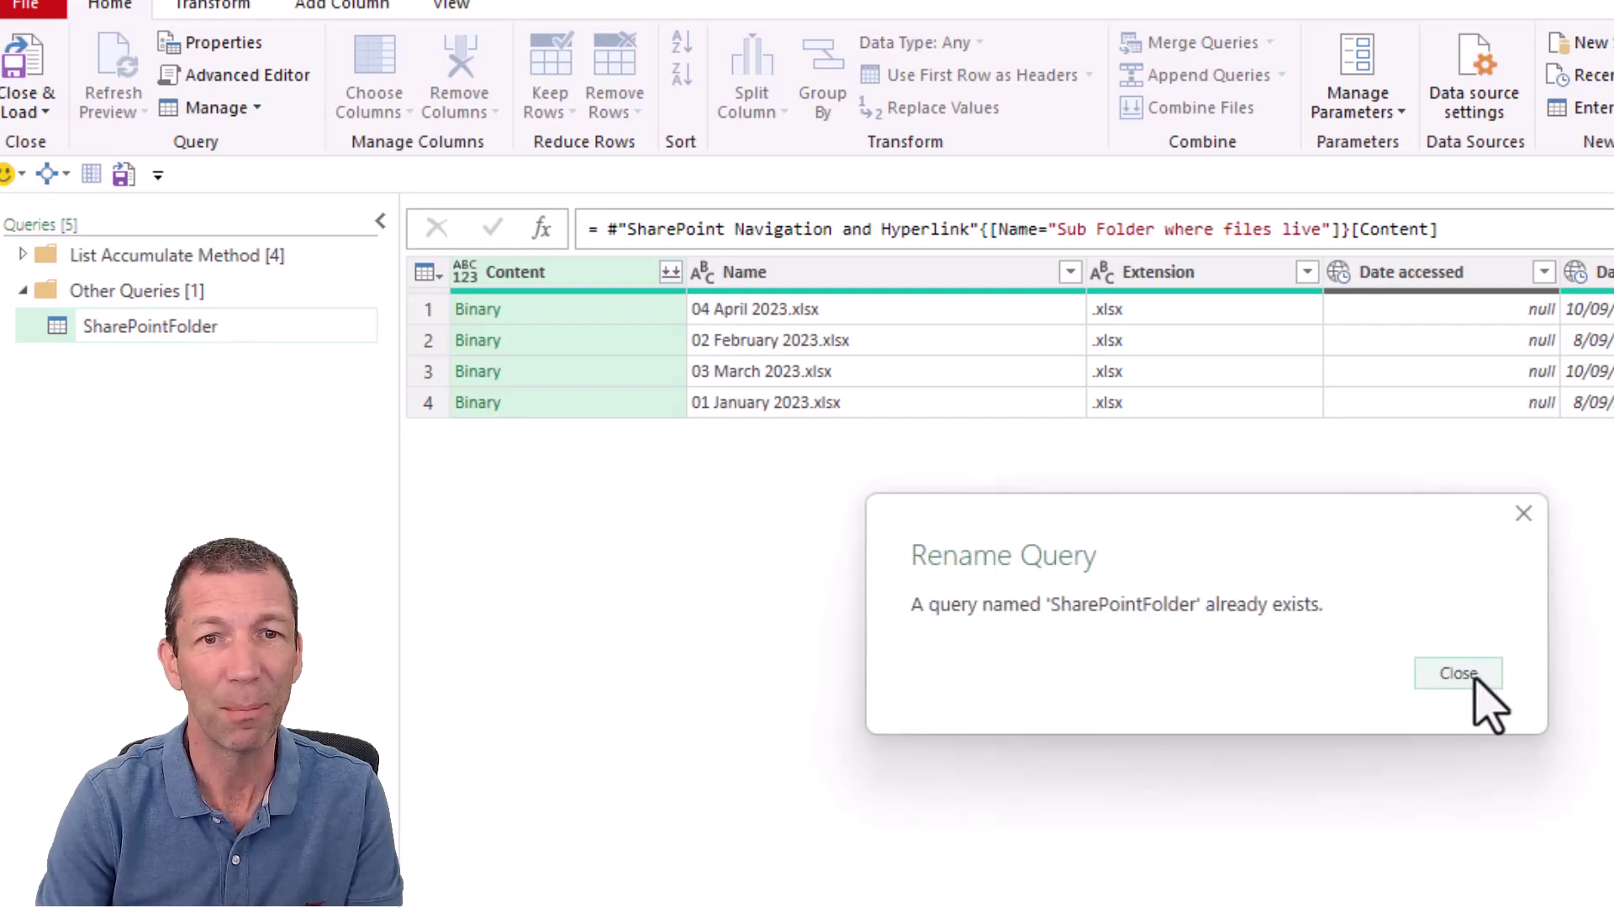
click(1462, 674)
Rename Query1 to 2SharePointFolder
click(212, 324)
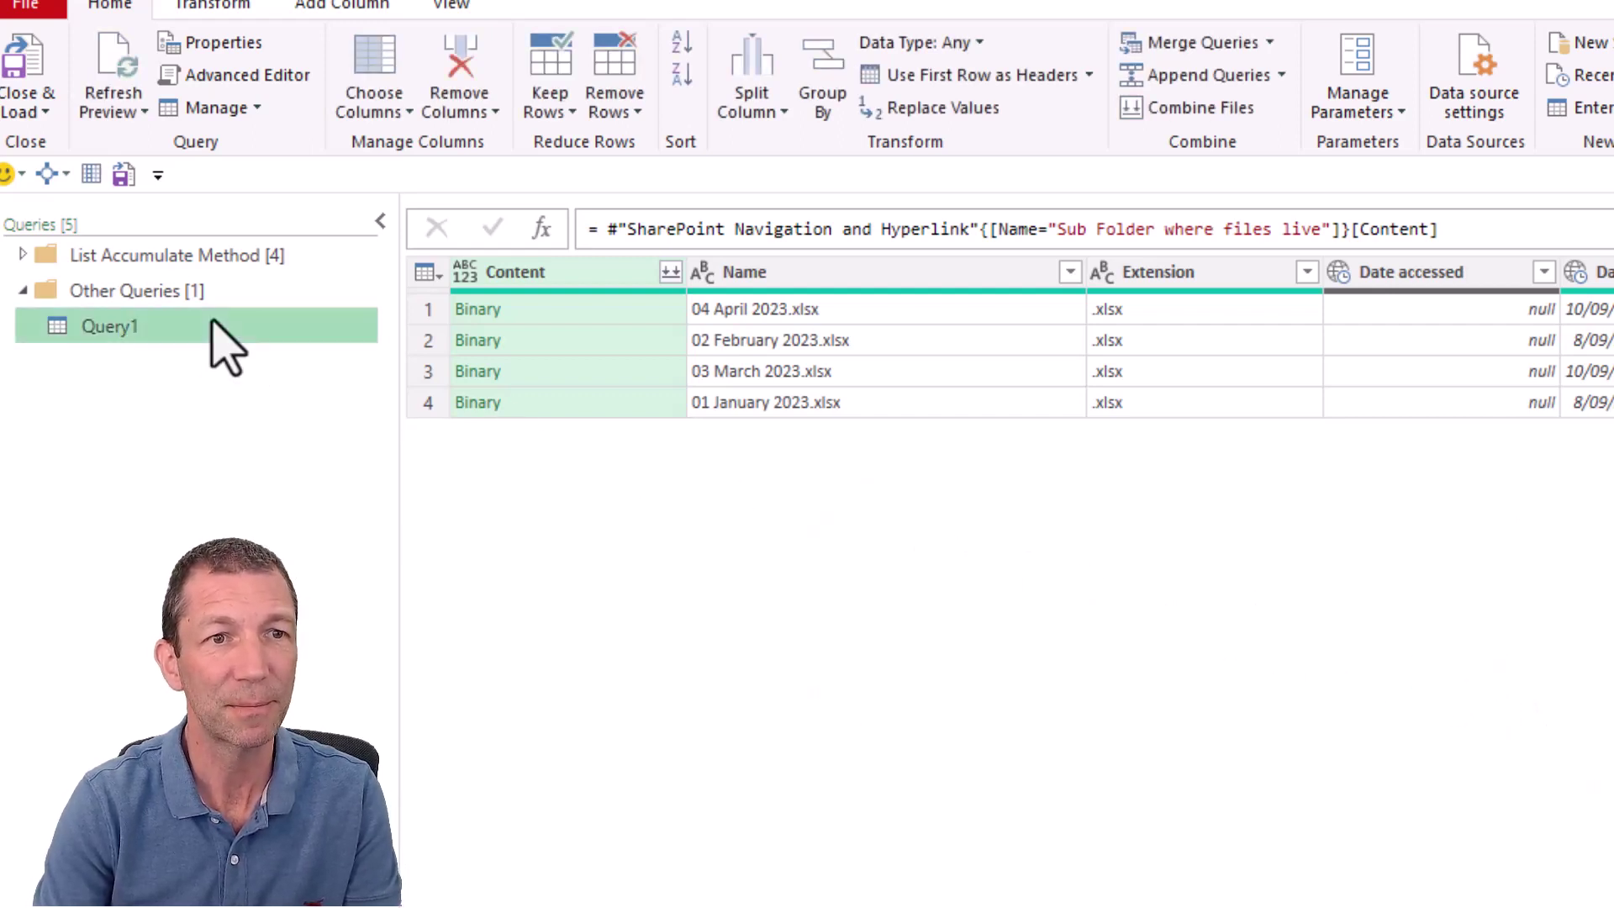
double_click(212, 324)
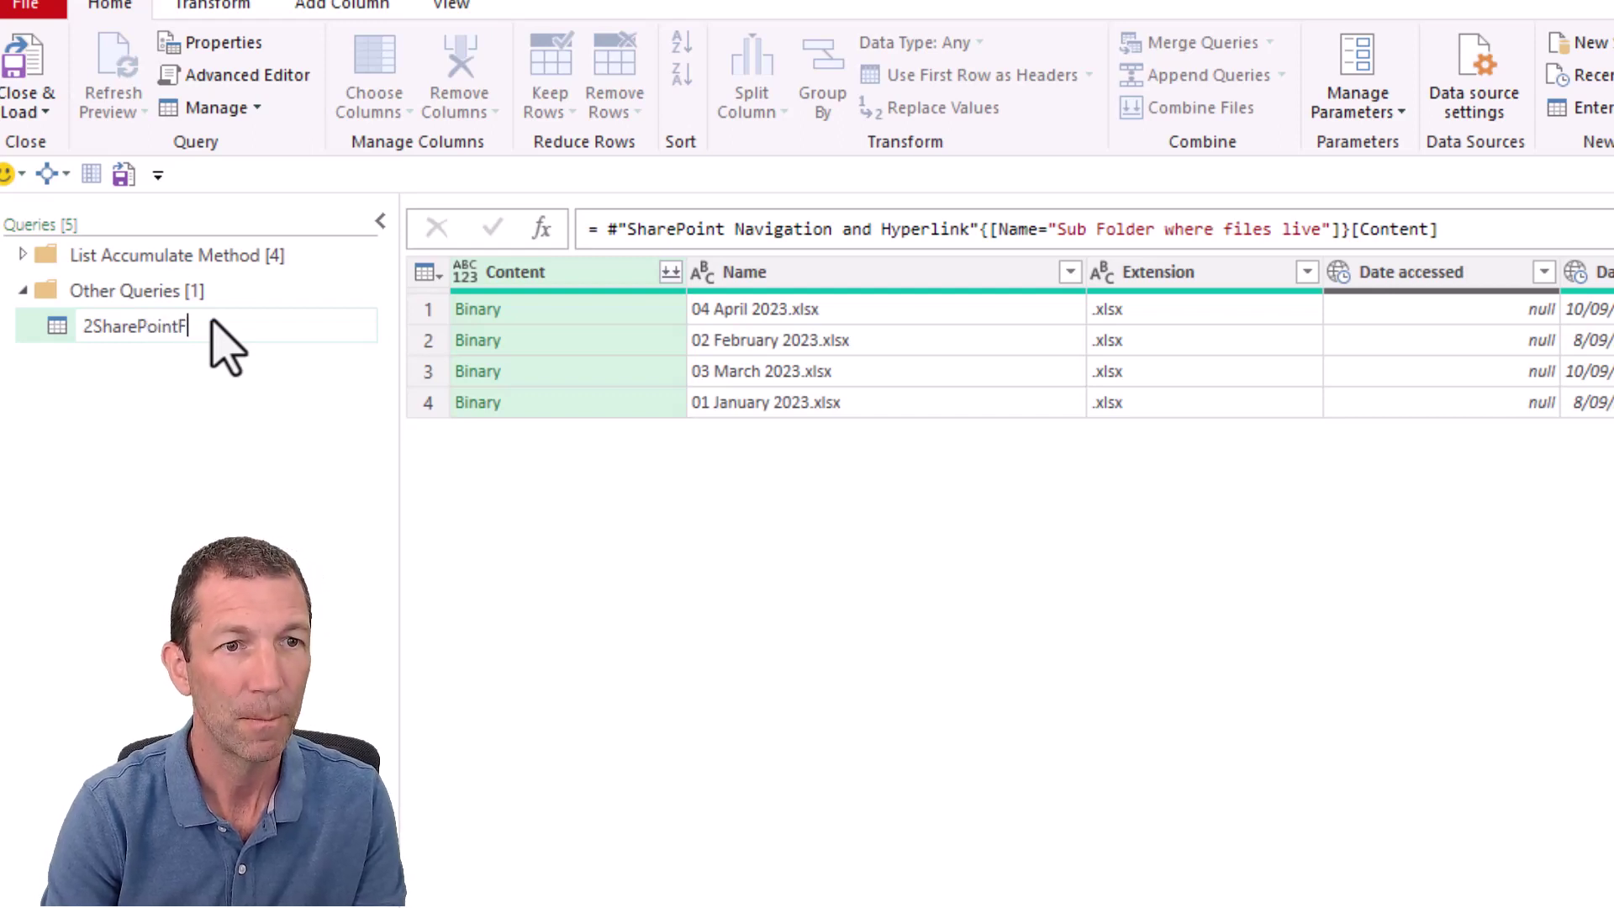
text(2SharePointFolder)
key(Return)
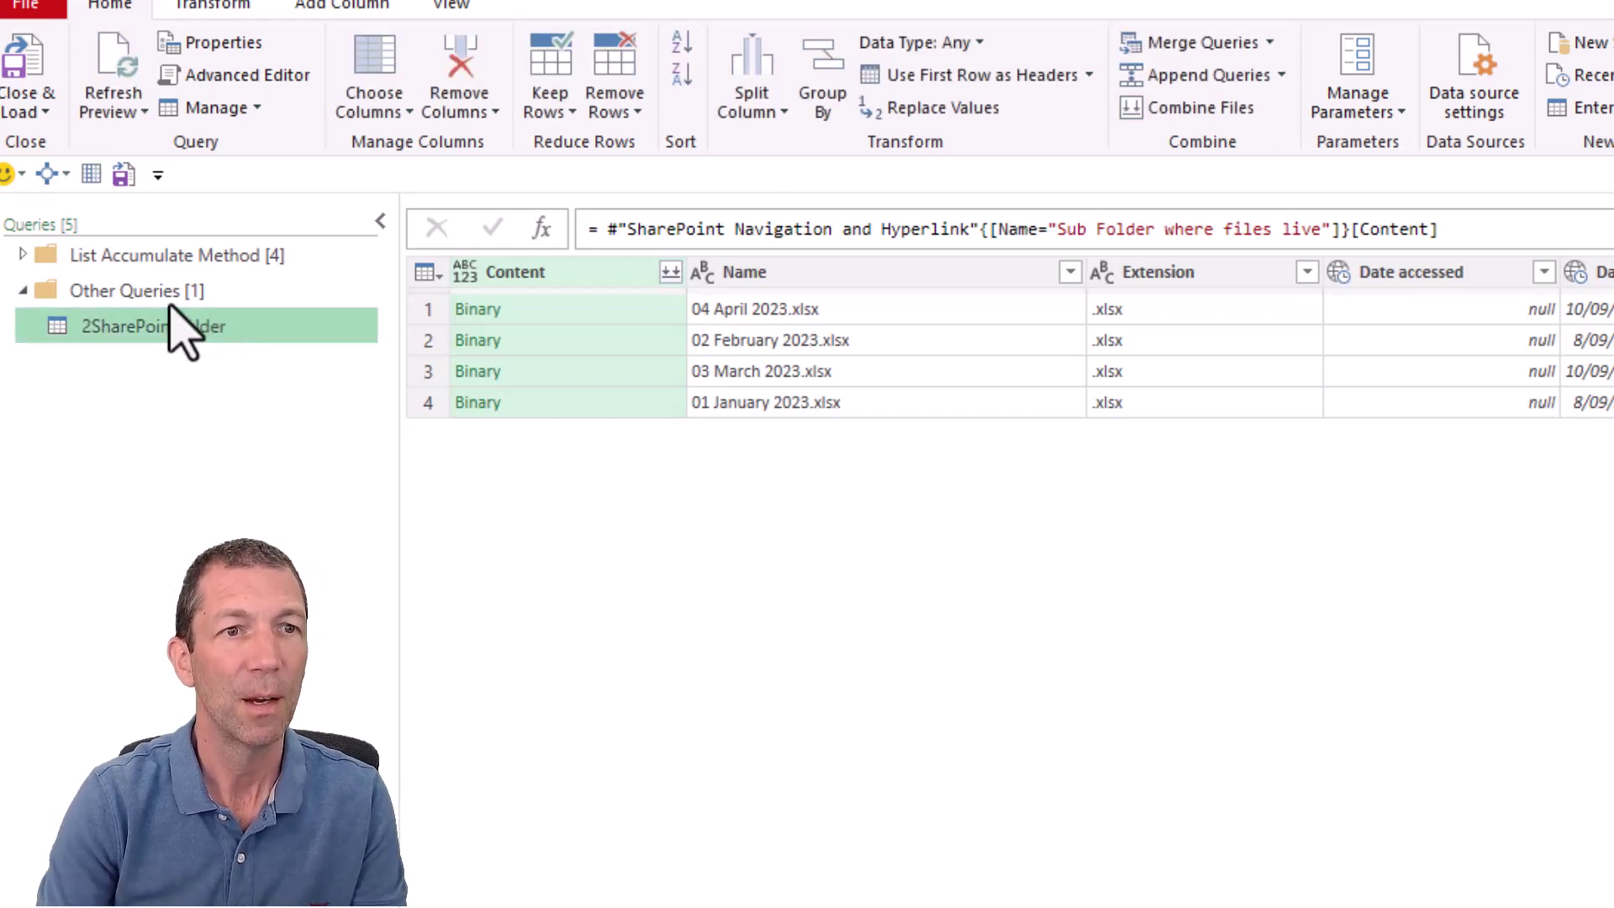
Expand and collapse the List Accumulate Method group, then view the 2SharePointFolder preview
click(26, 256)
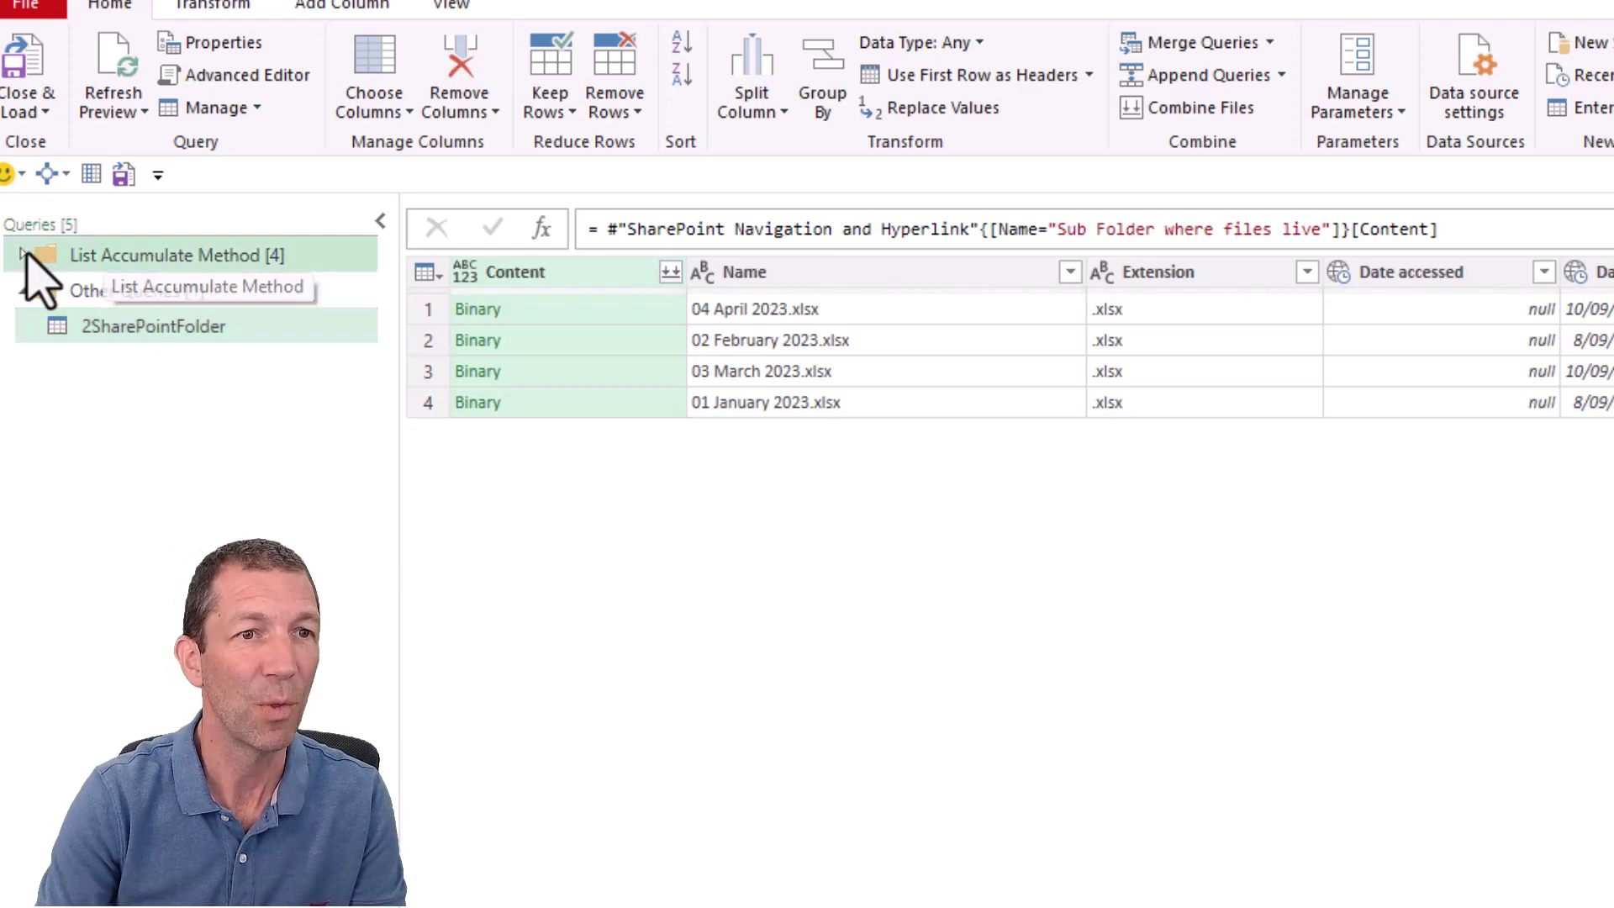
click(25, 255)
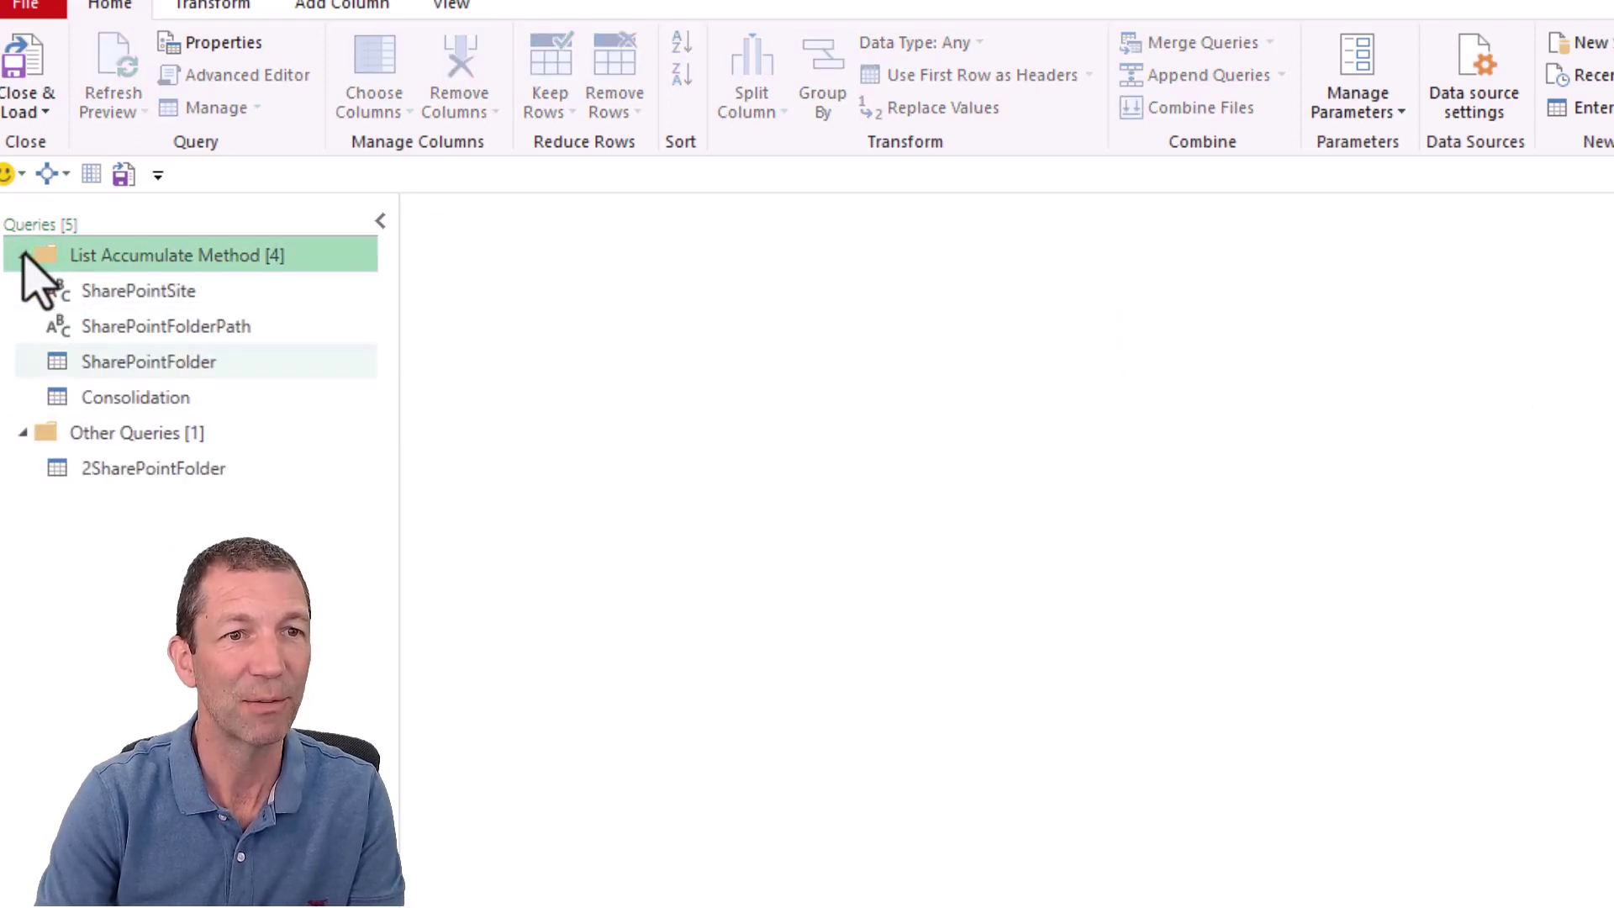
click(23, 255)
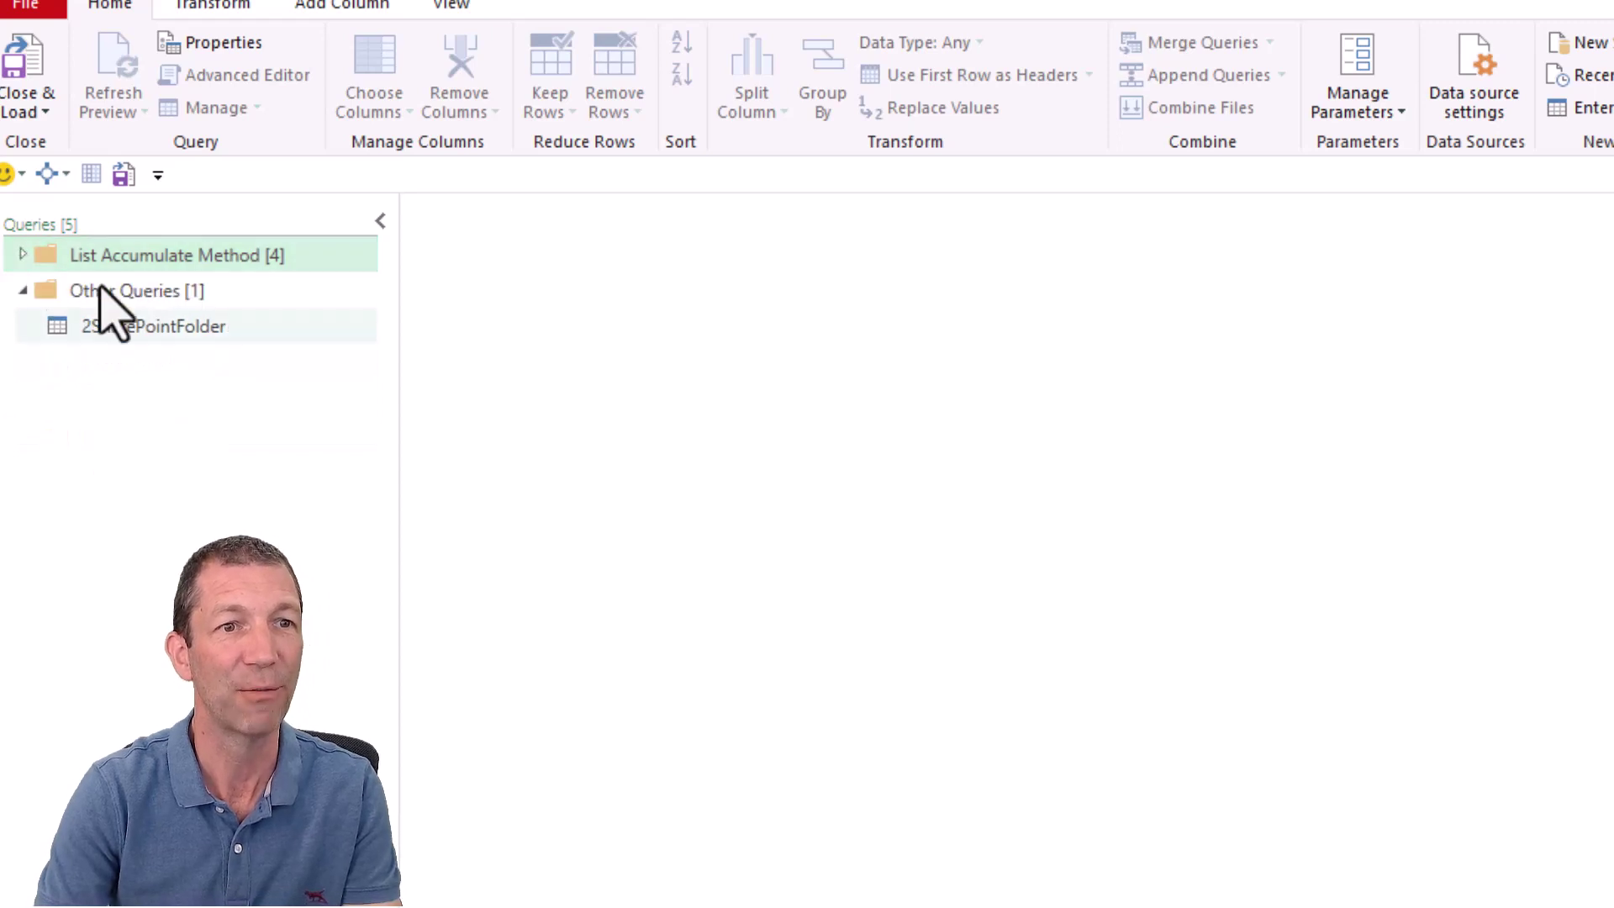
click(224, 333)
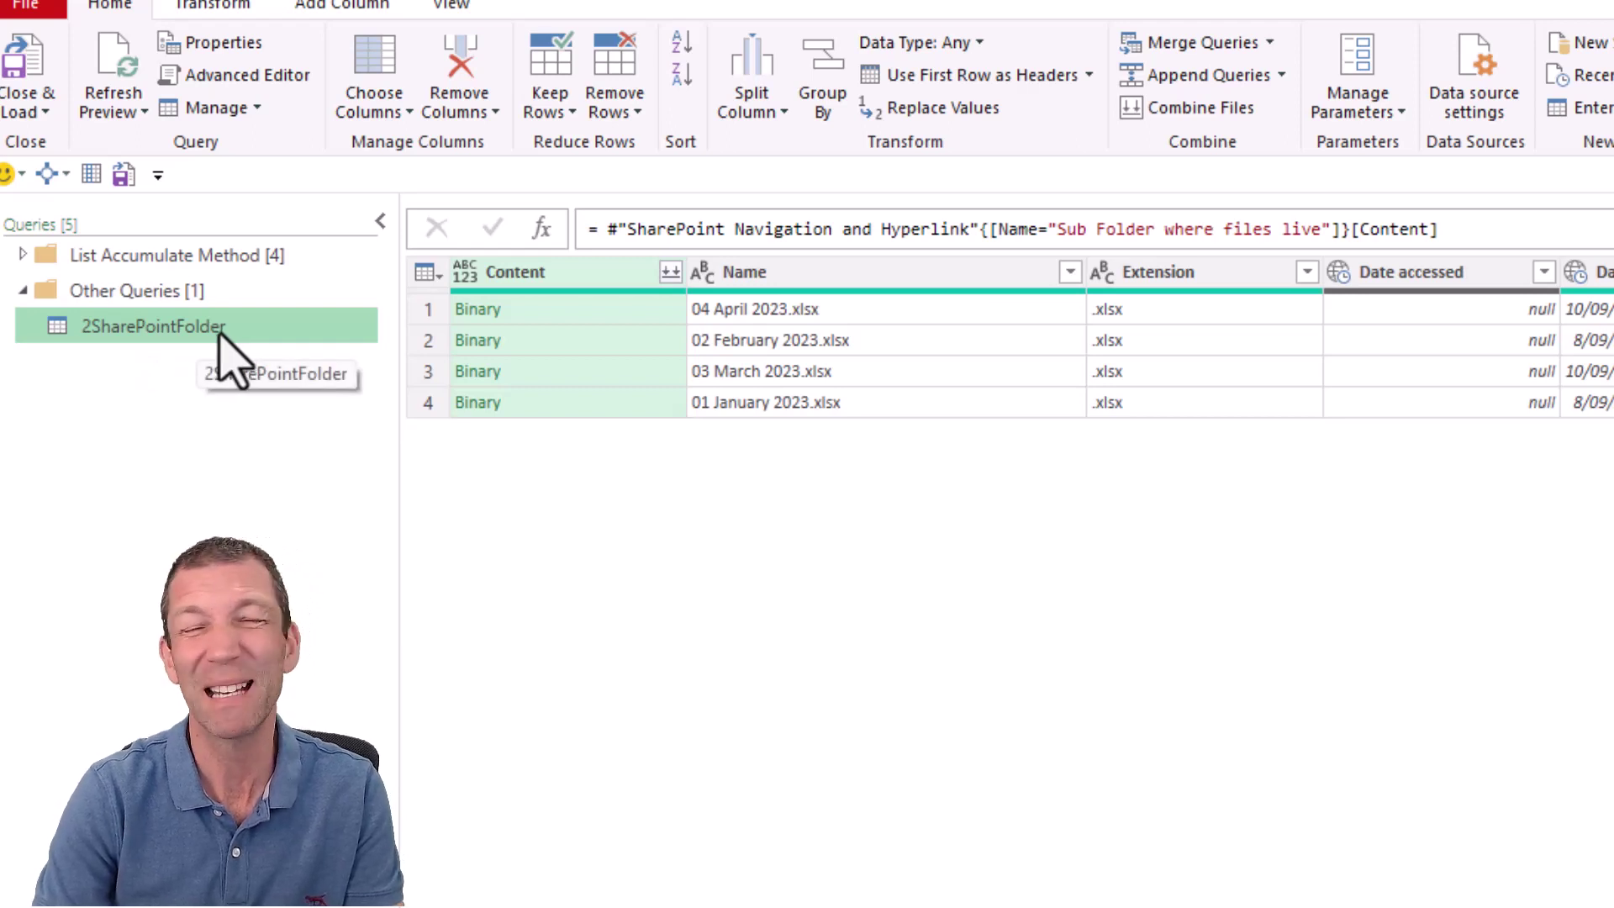
Create a reference query from 2SharePointFolder named 2Consolidation
right_click(207, 360)
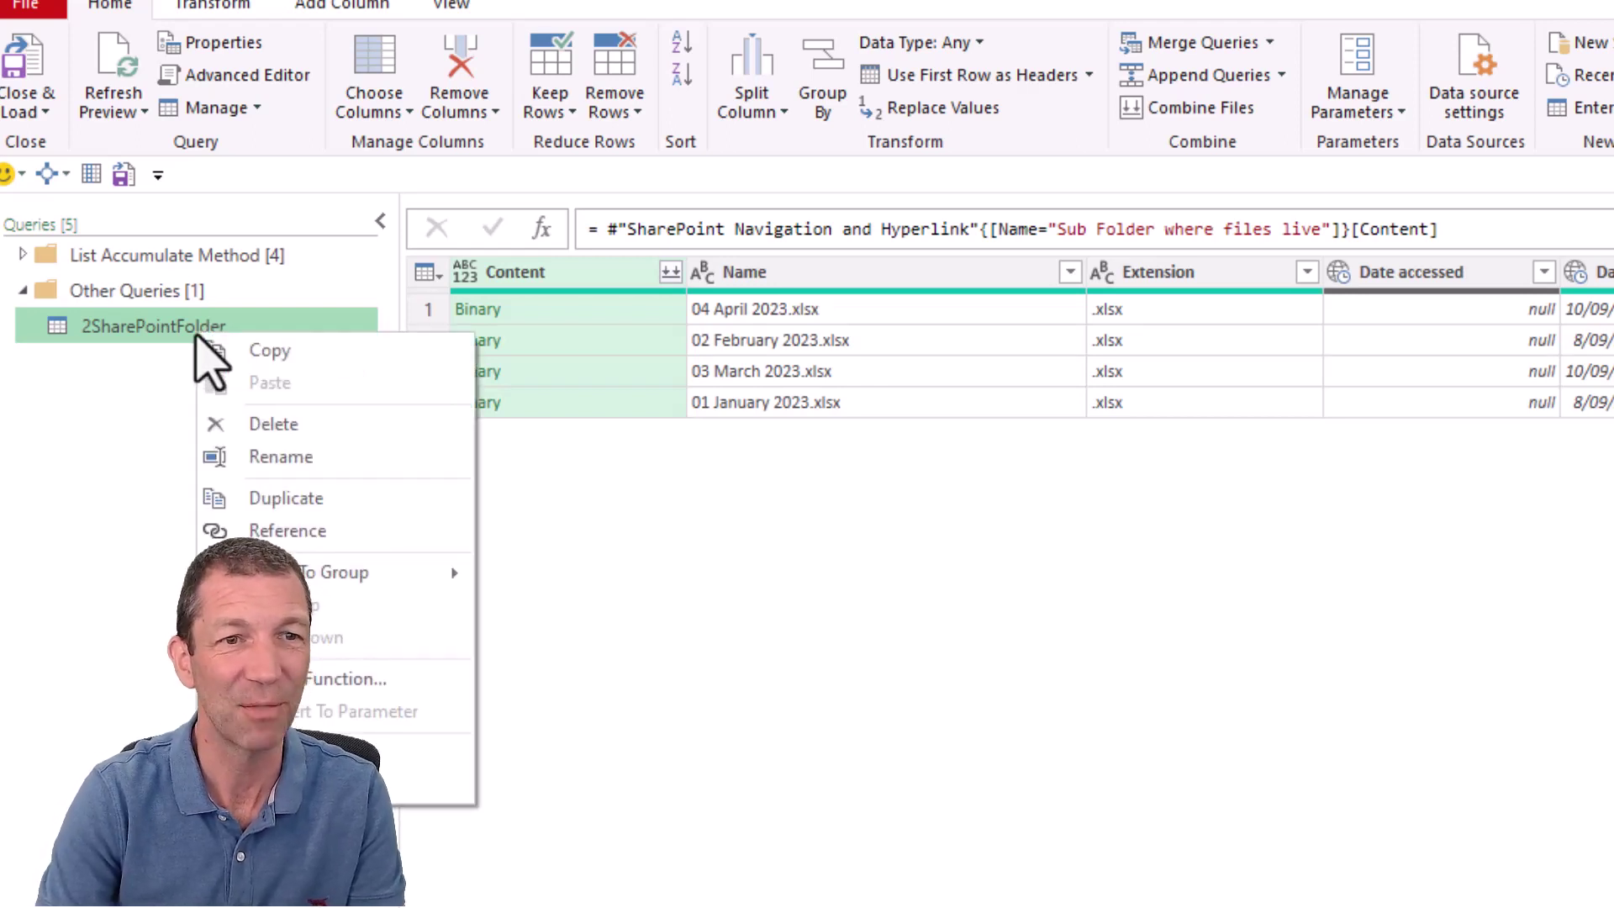
click(265, 530)
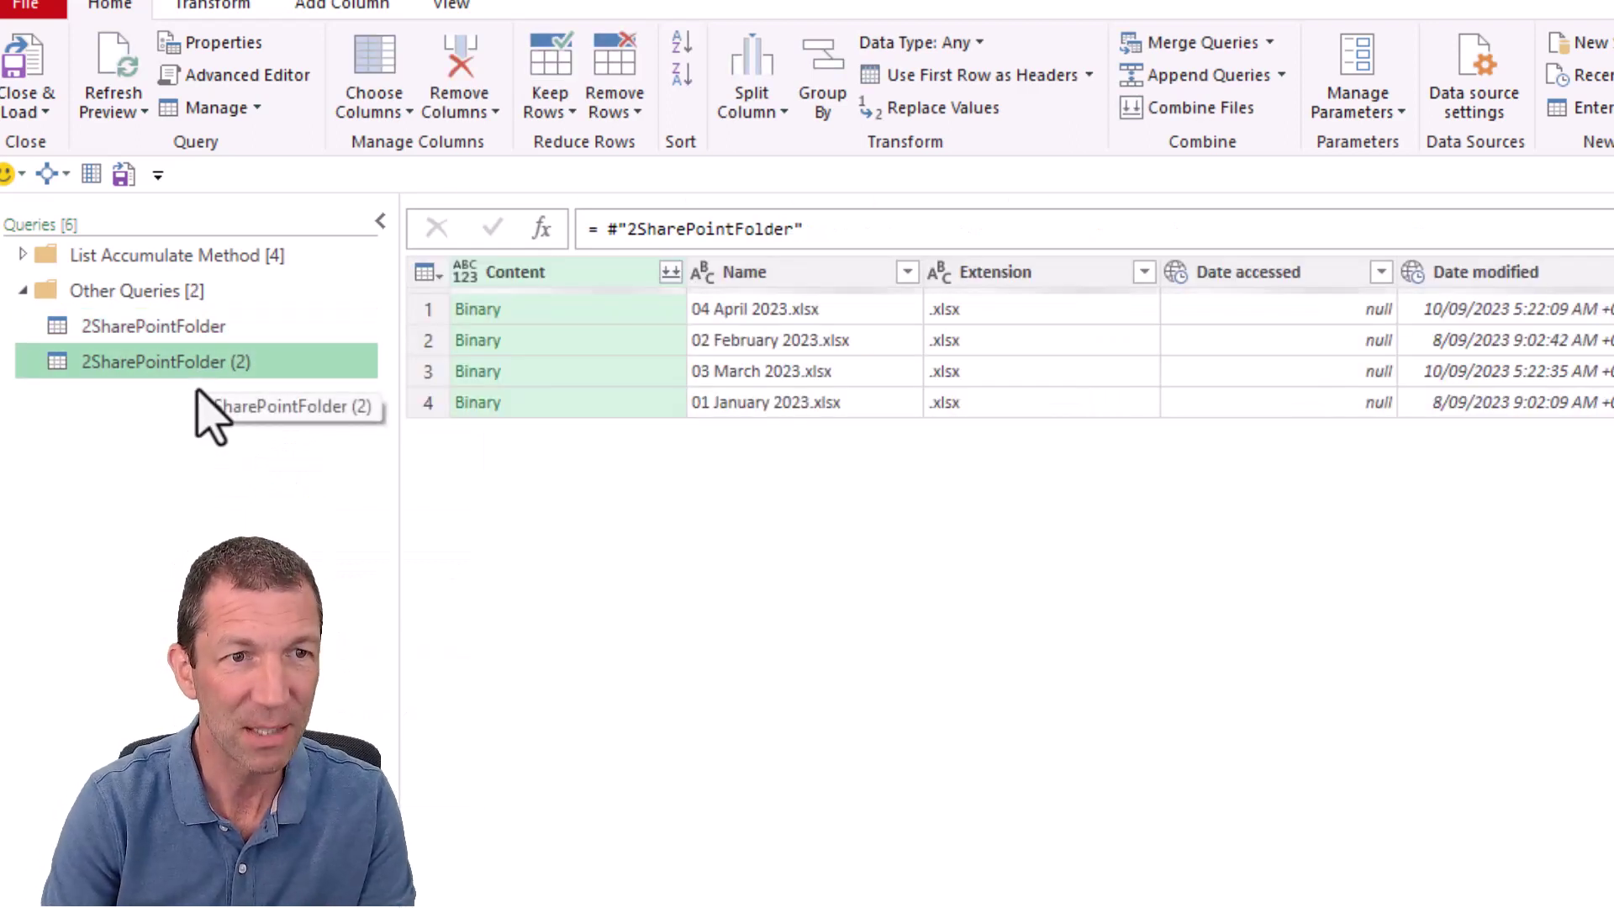
key(F2)
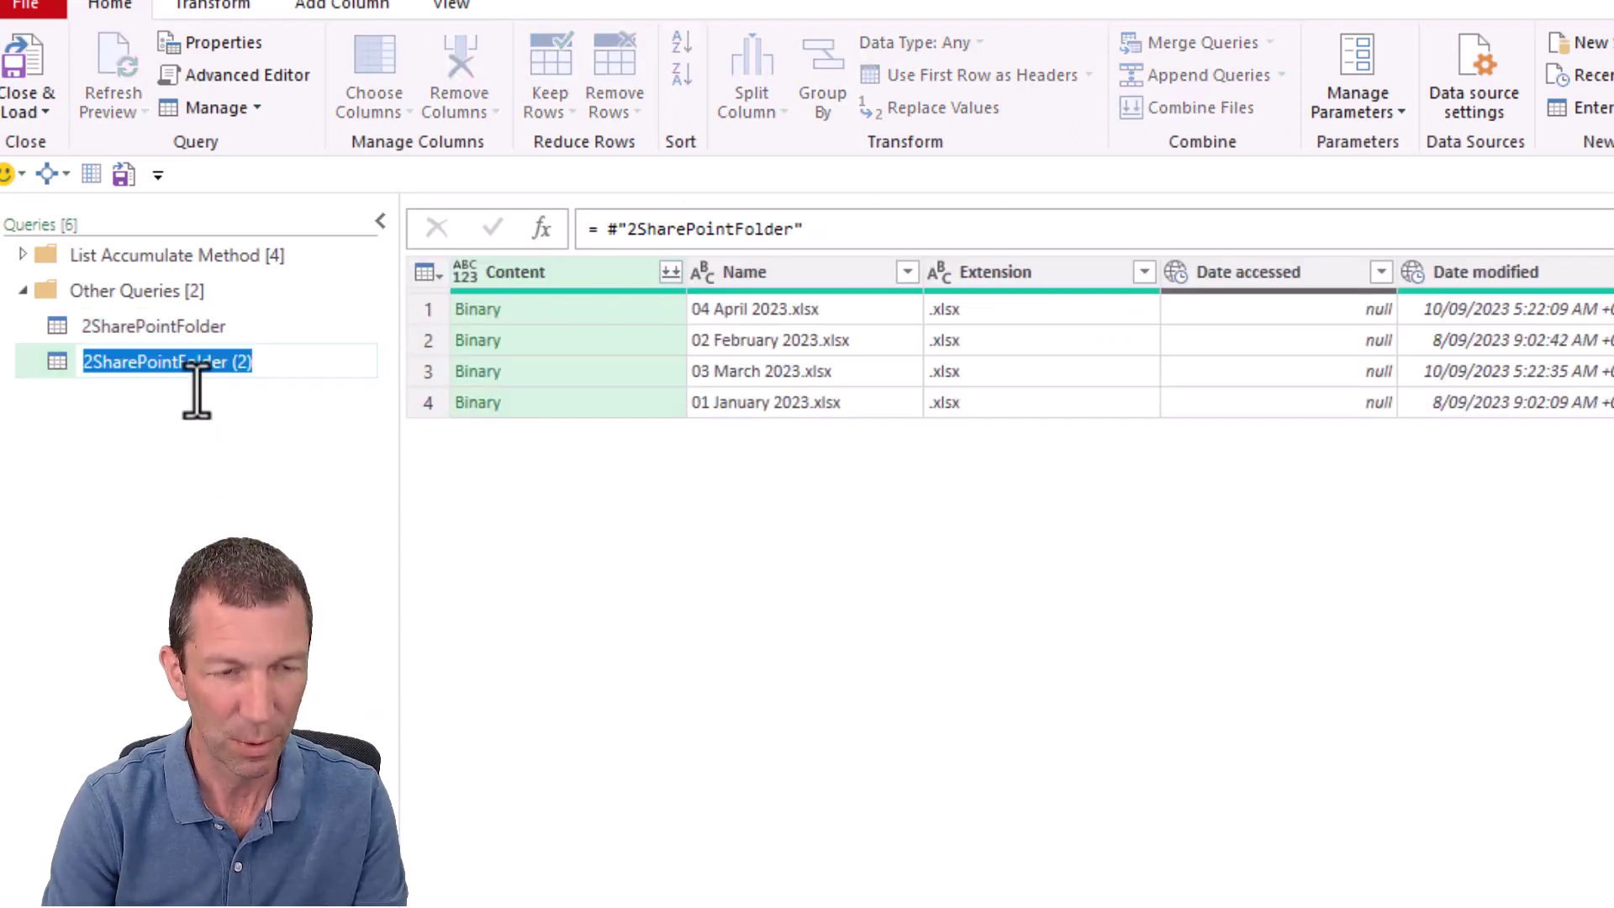
text(2C)
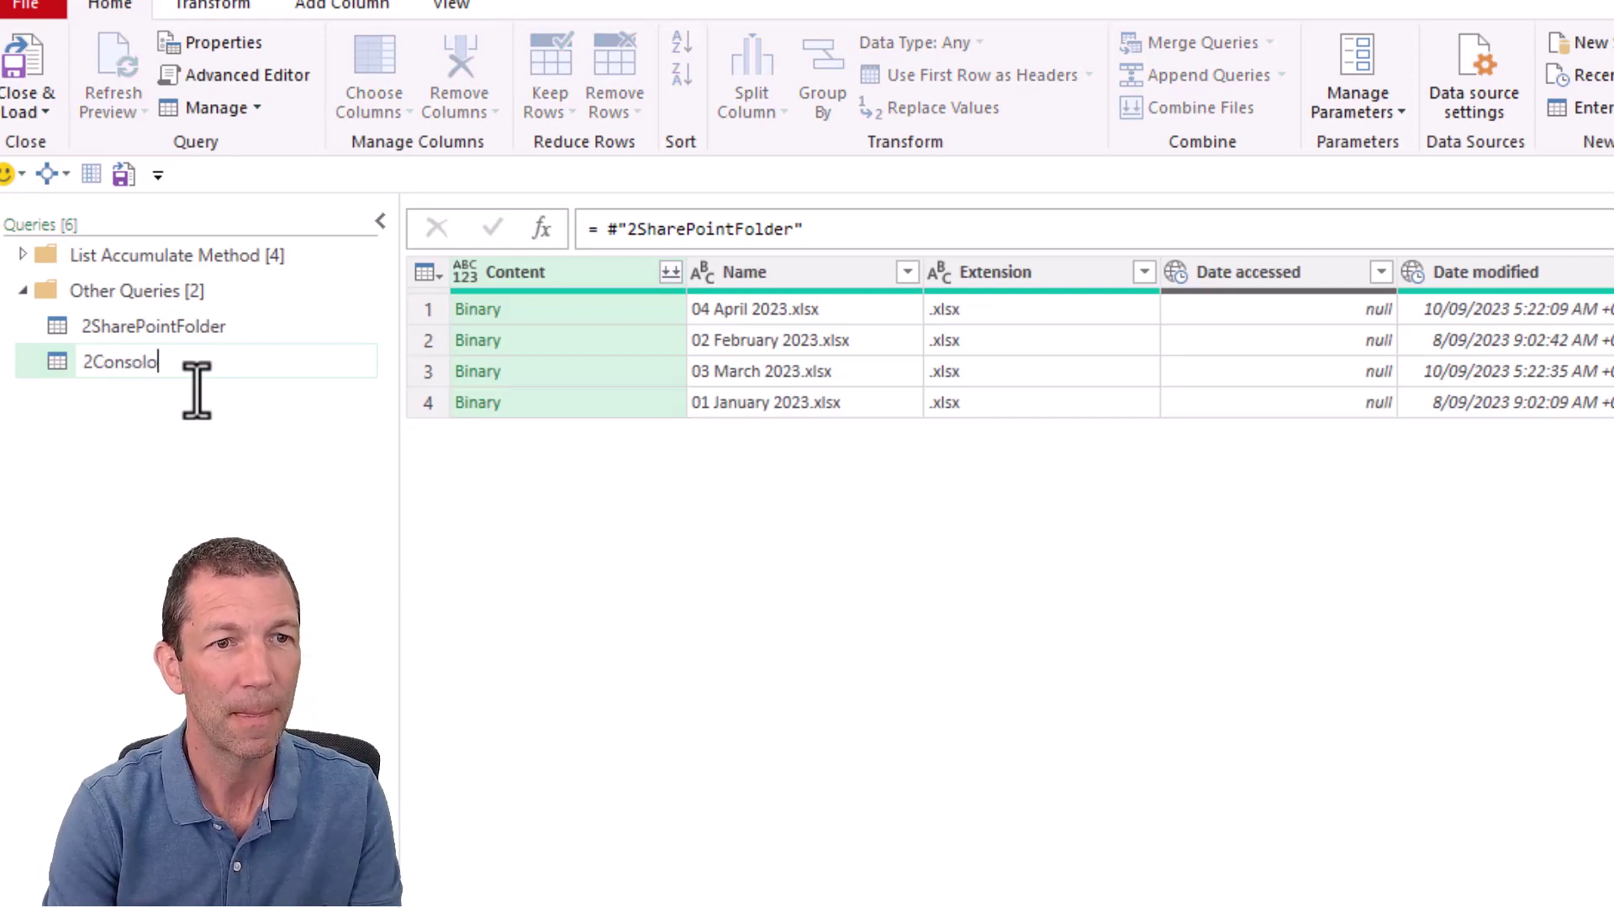
text(onsolidation)
key(Return)
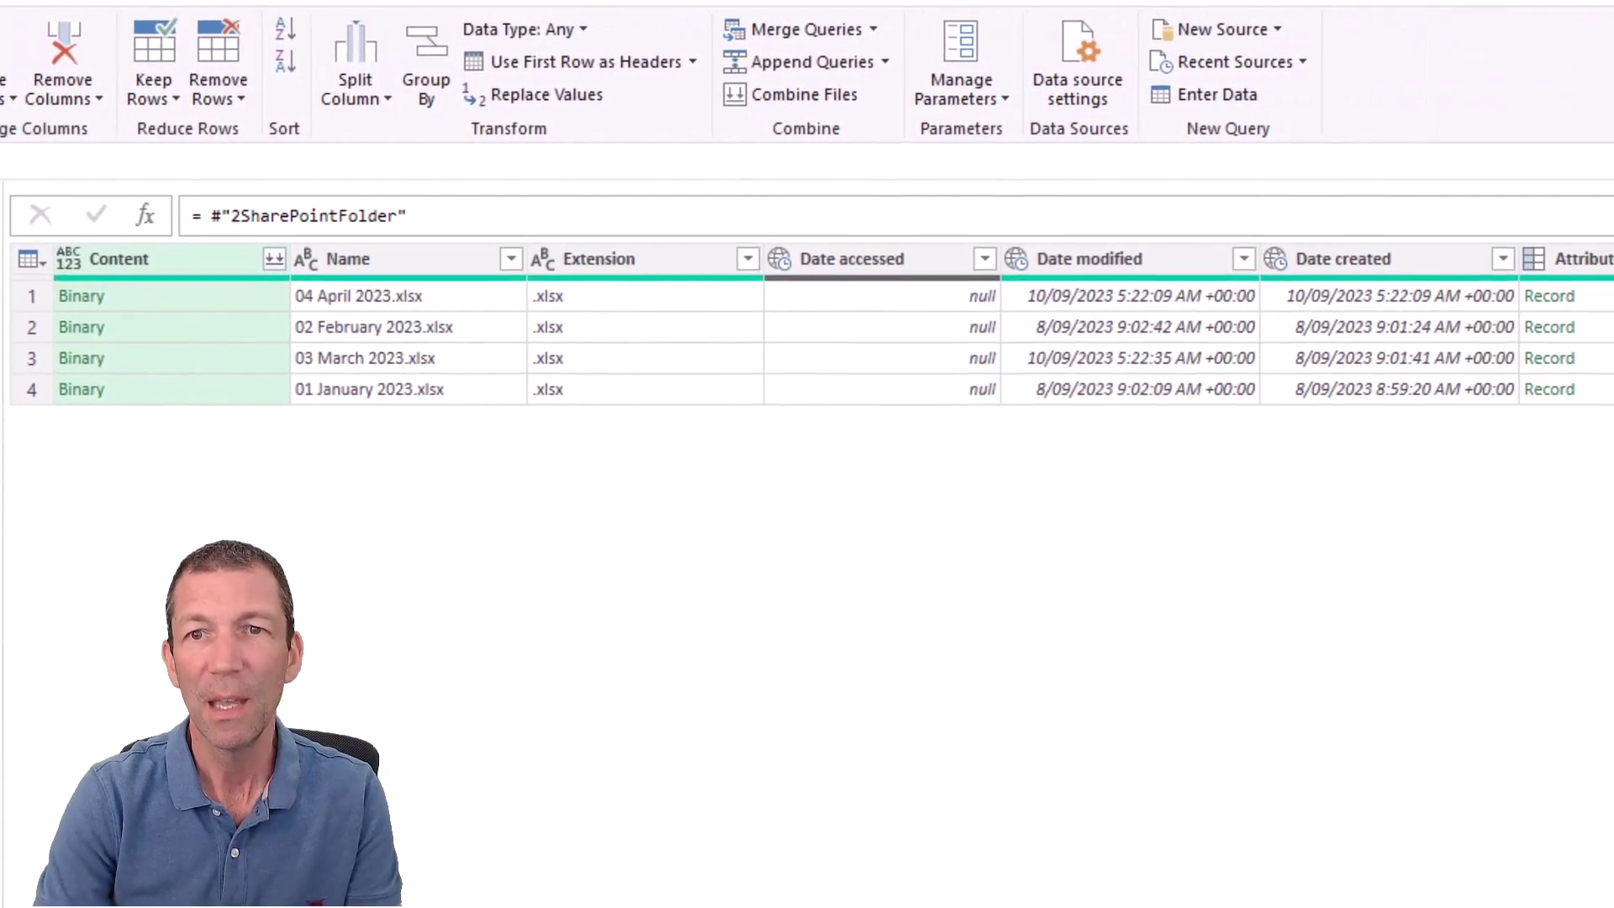
Keep only the Content, Name and Folder Path columns
click(182, 256)
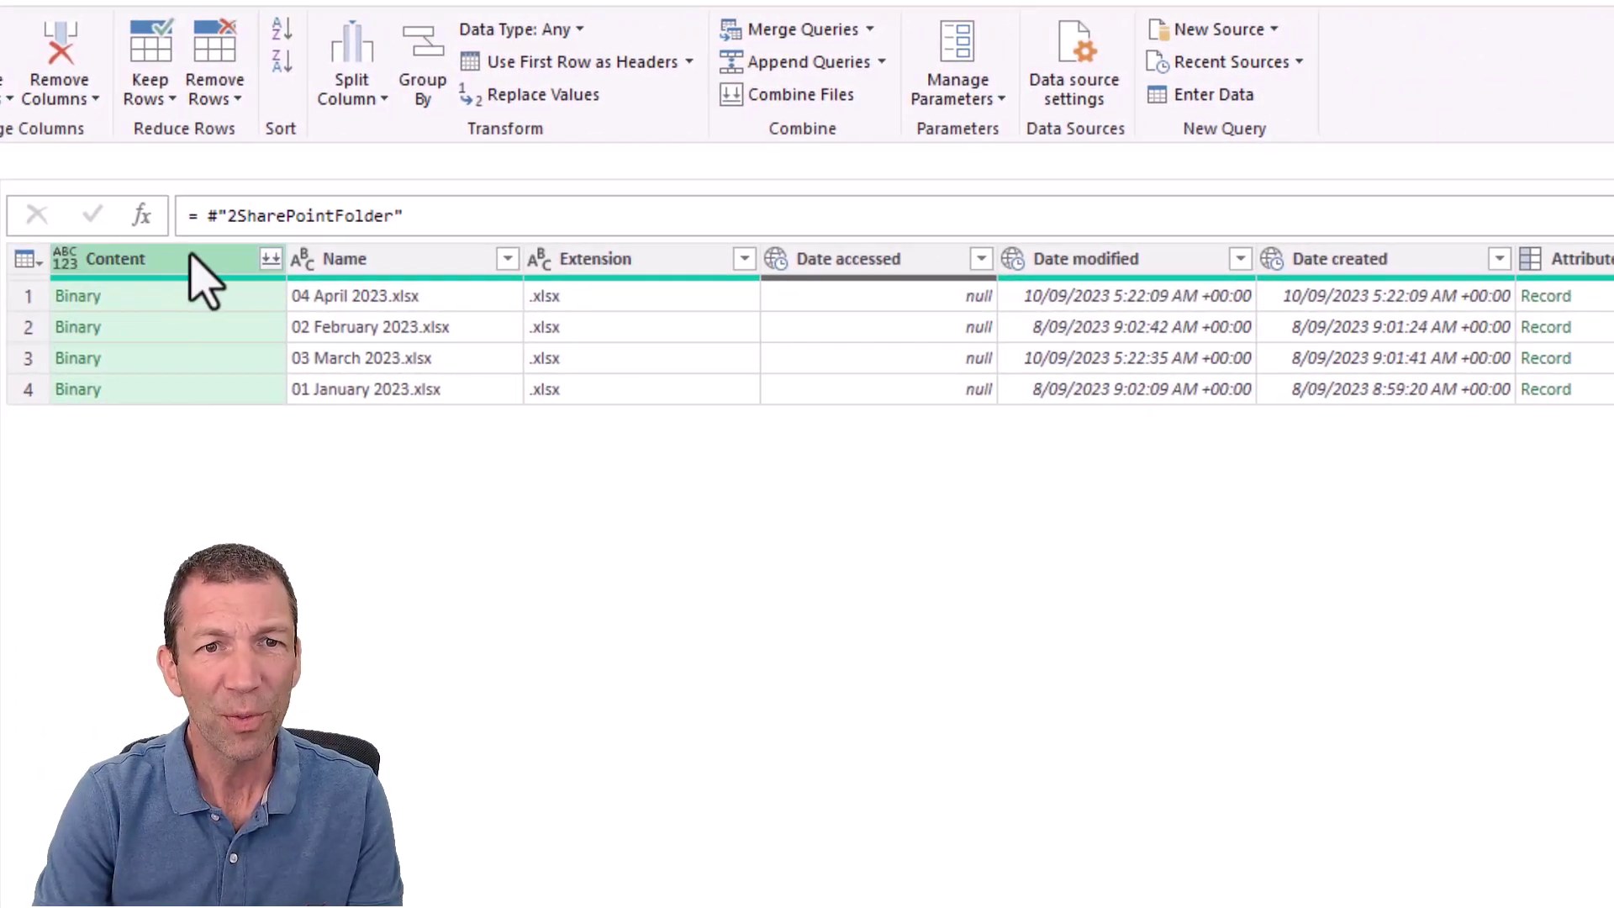
ctrl+click(435, 262)
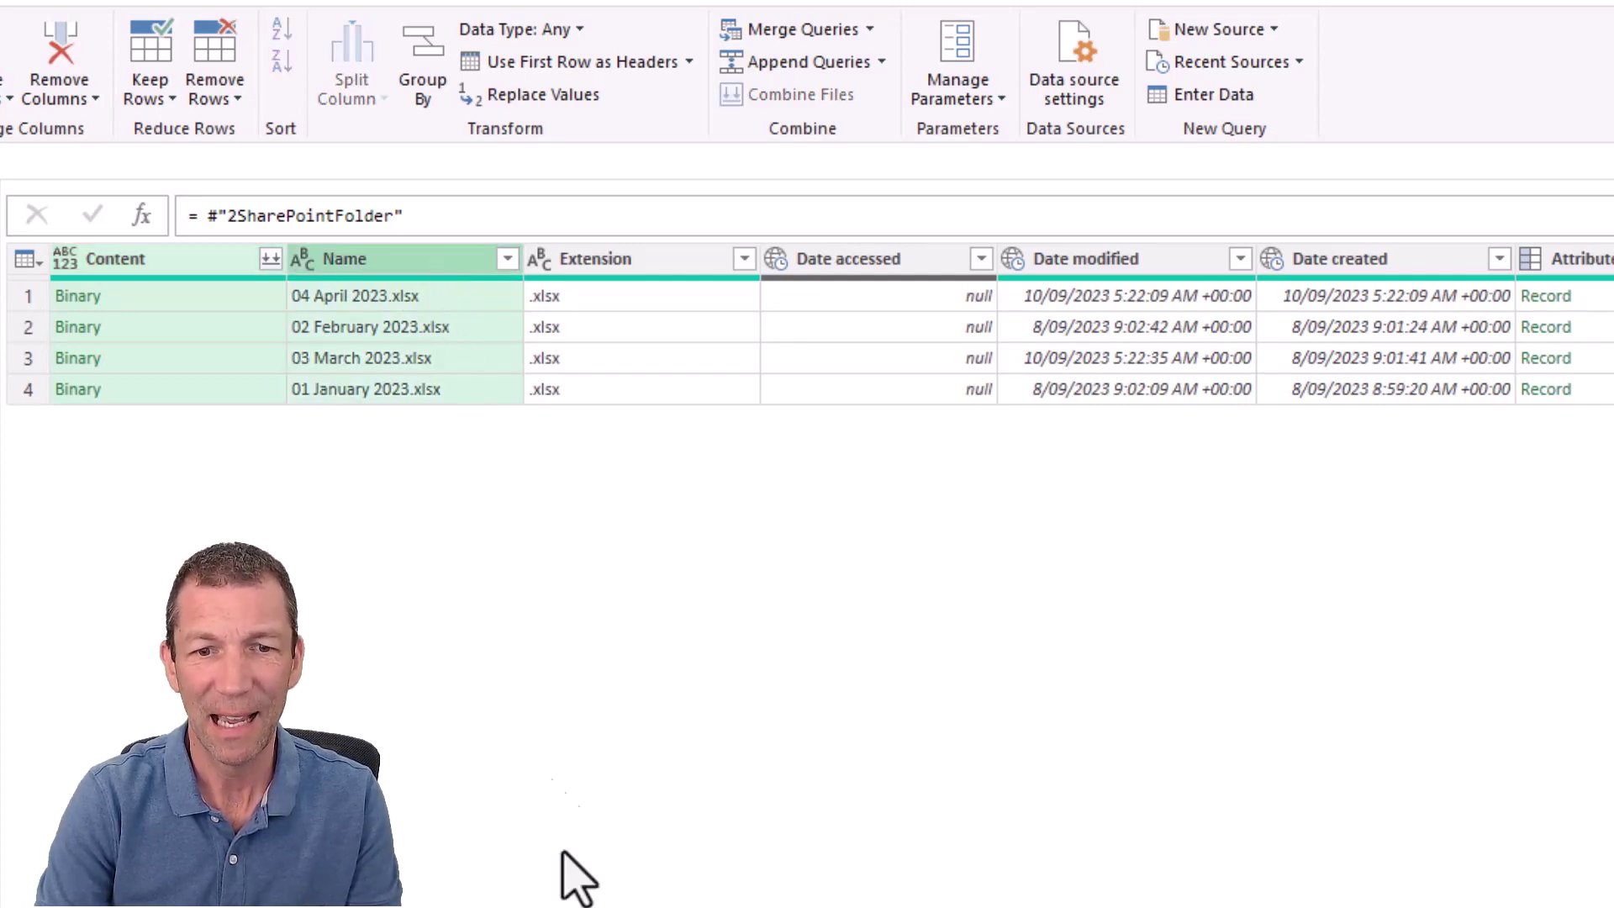
scroll(832, 337, right, 6)
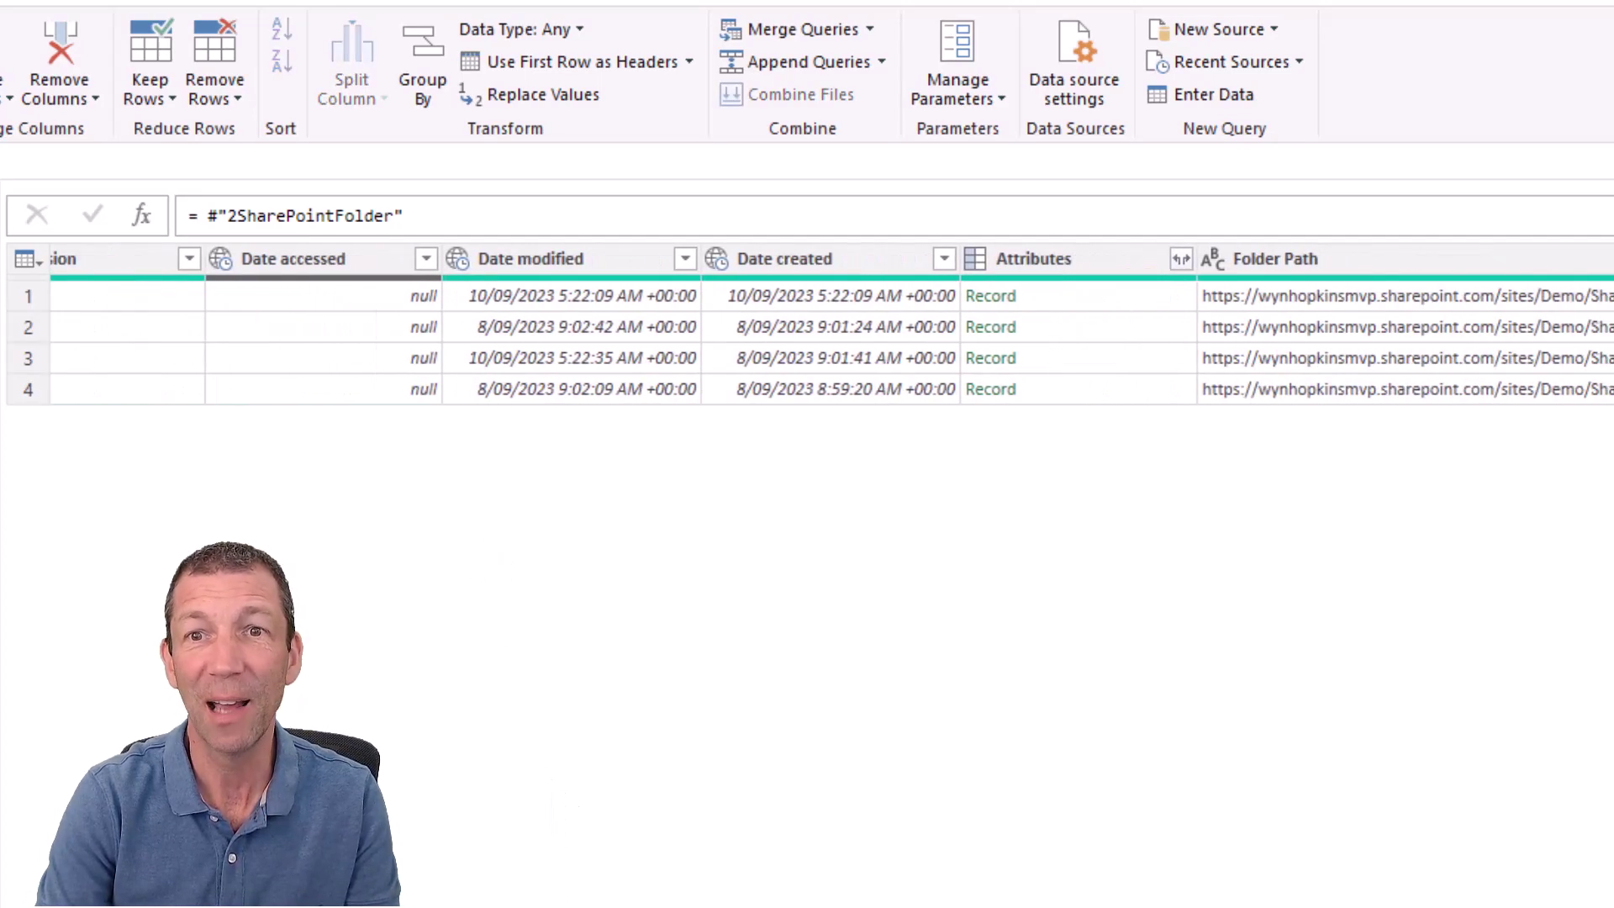
ctrl+click(1363, 262)
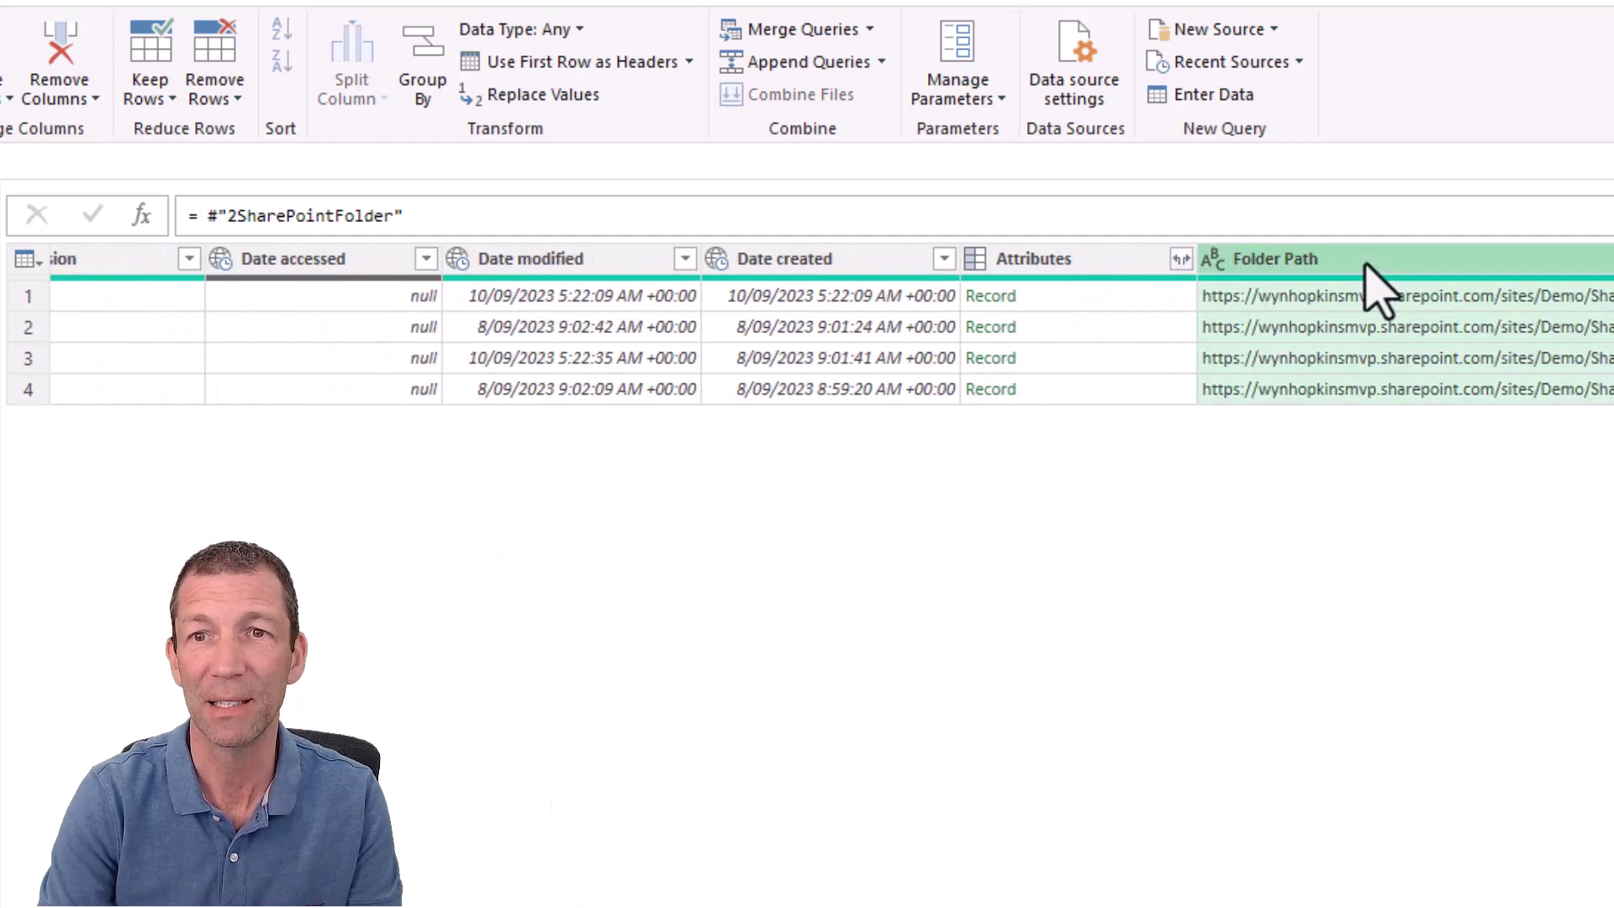
right_click(1365, 264)
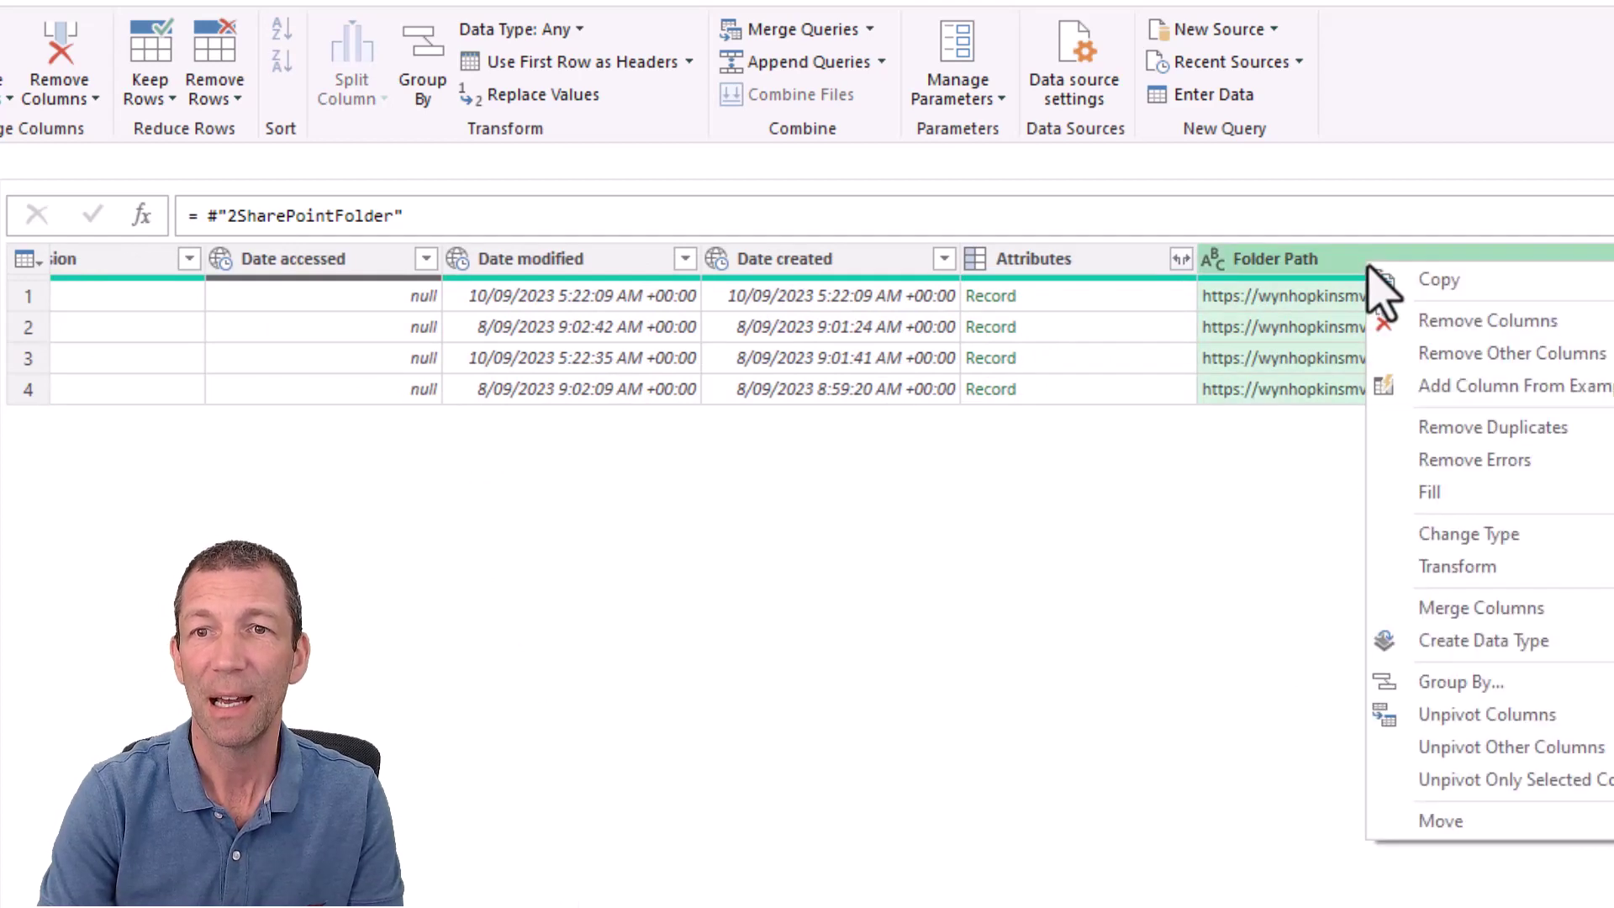
click(1497, 353)
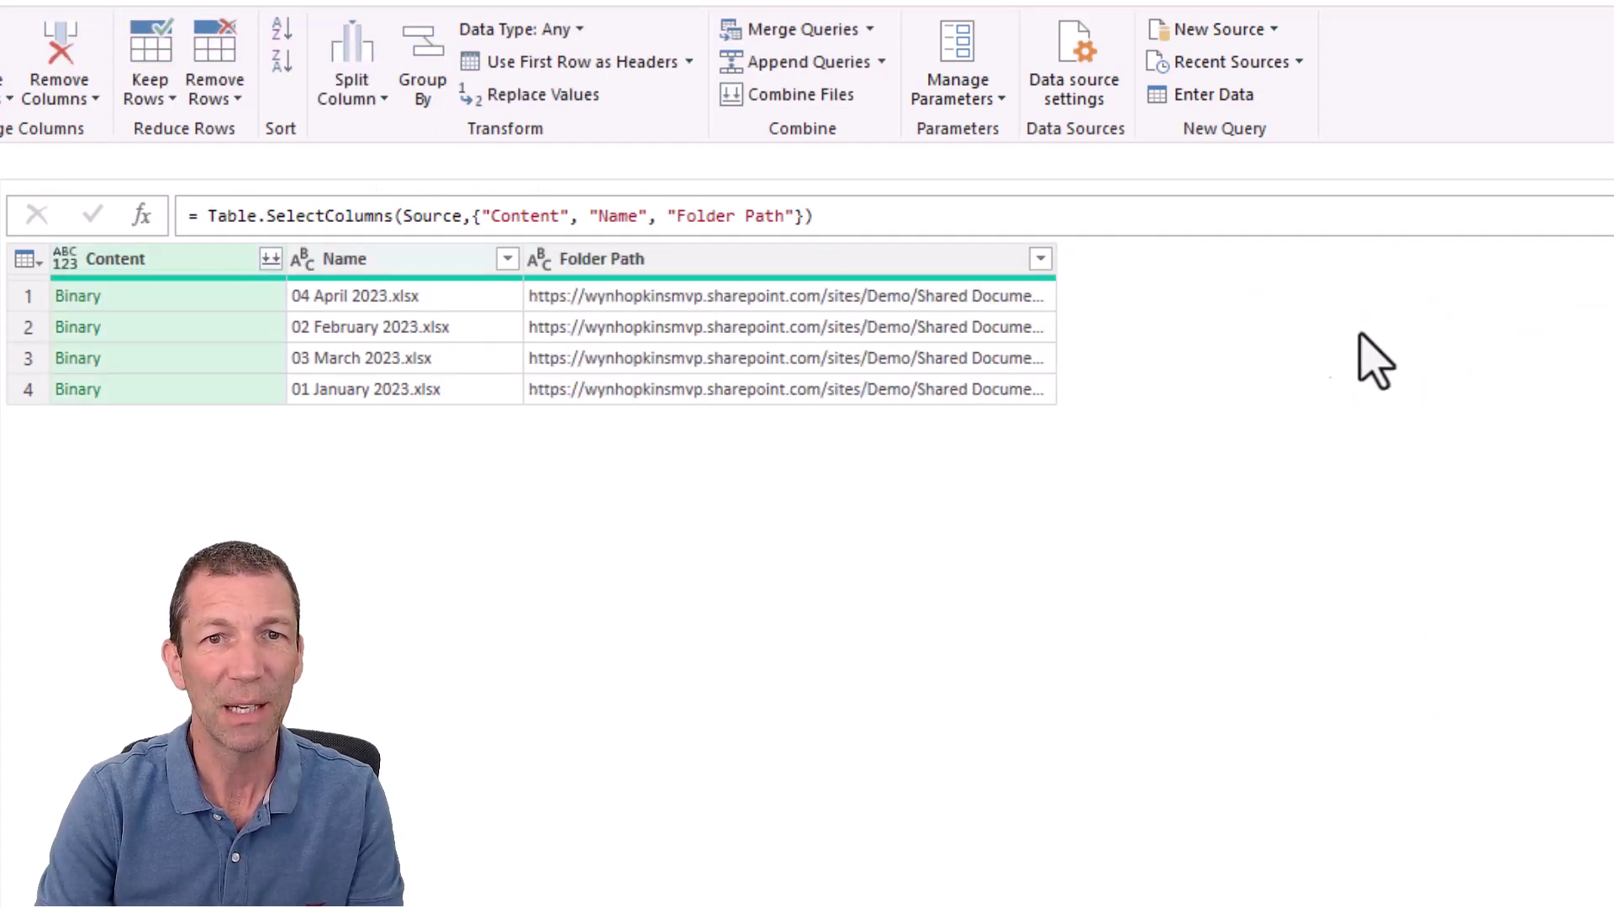
Merge the Folder Path and Name columns into a new column named HyperlinkRef
click(800, 260)
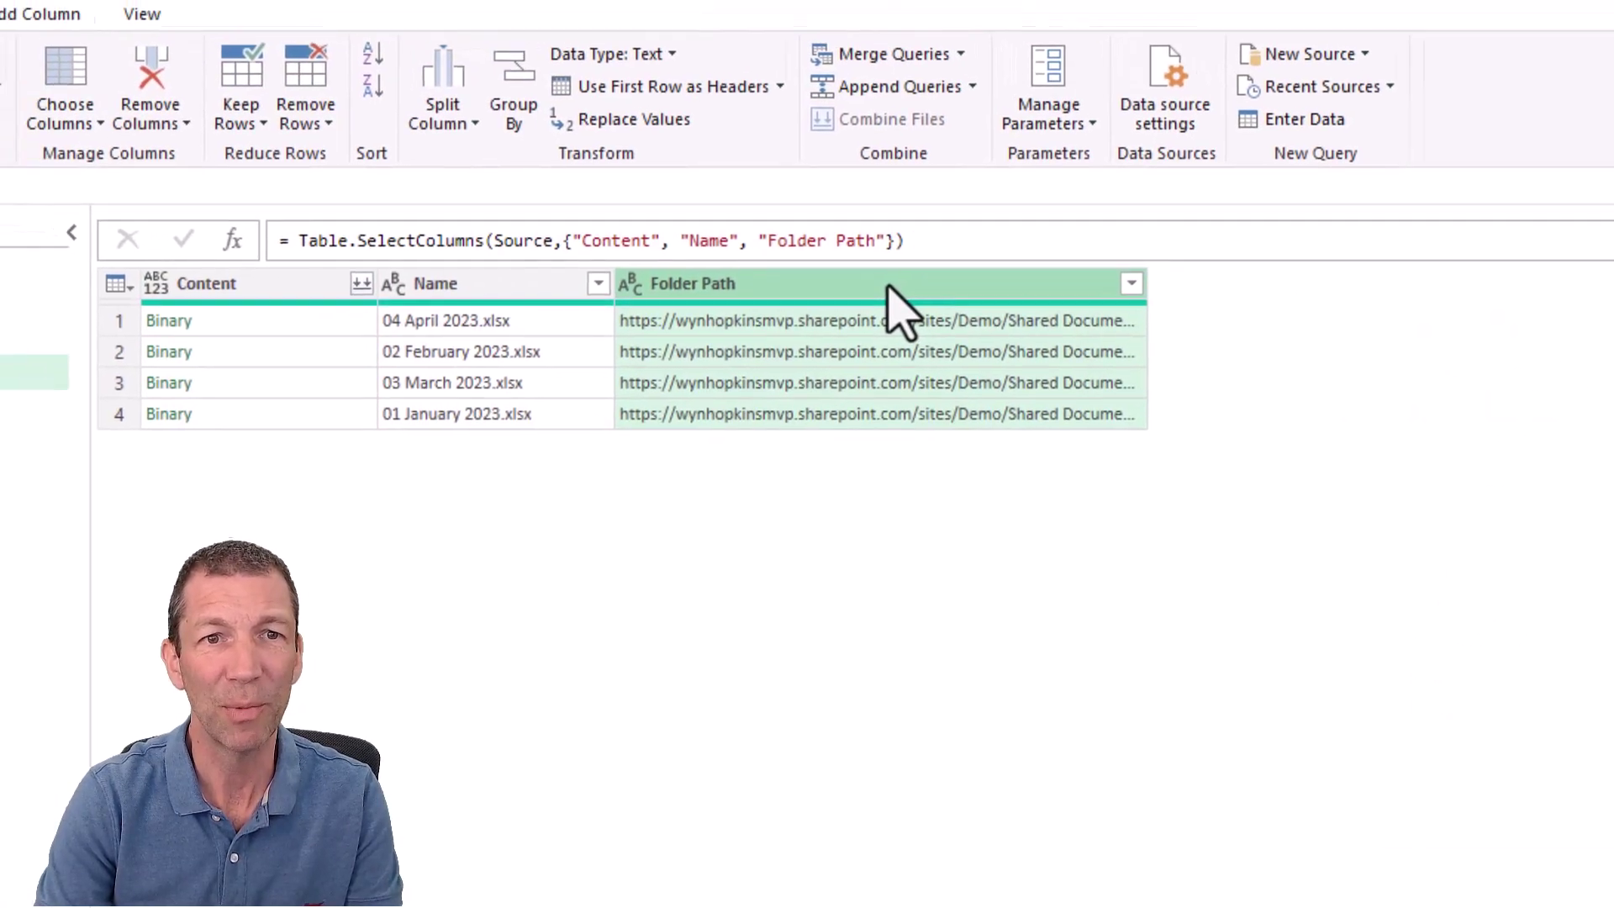
ctrl+click(670, 326)
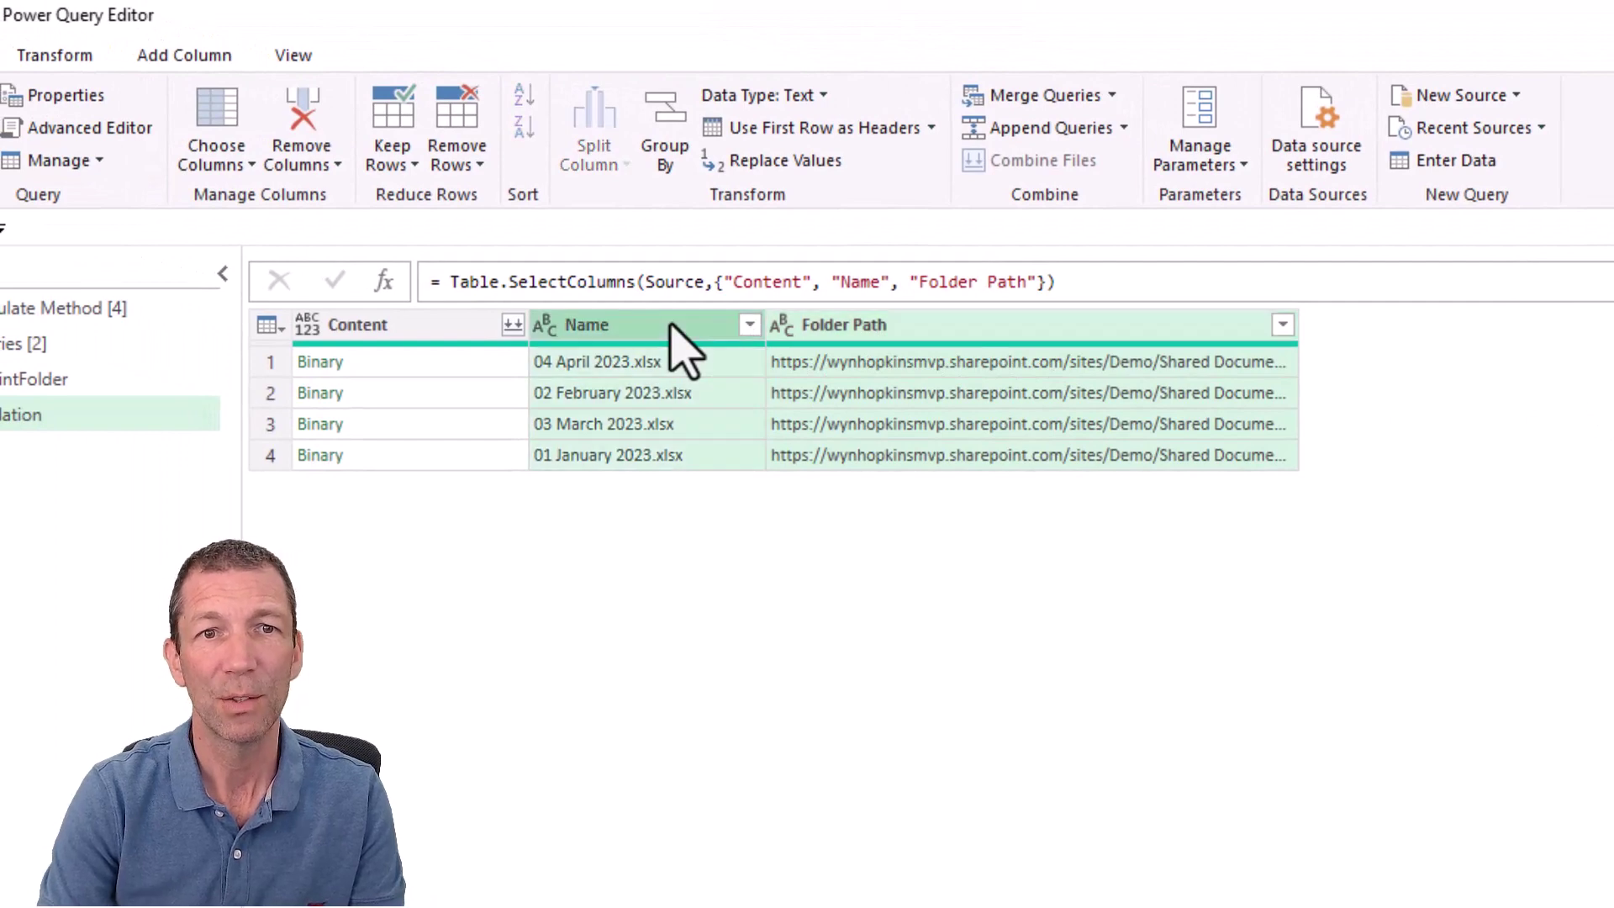
click(181, 57)
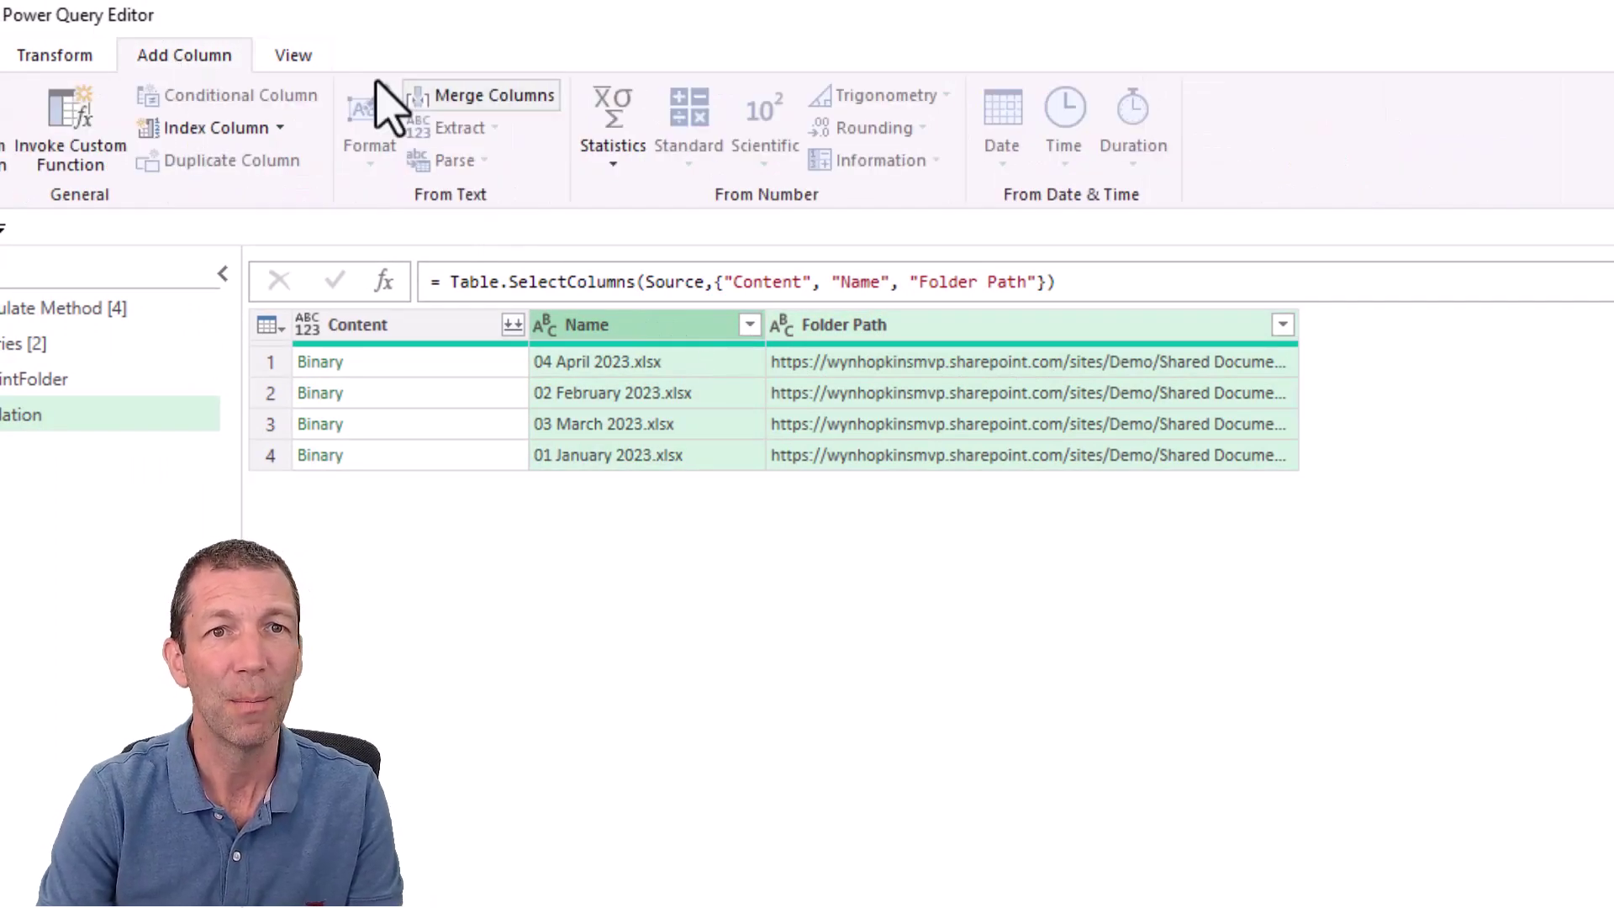
click(471, 97)
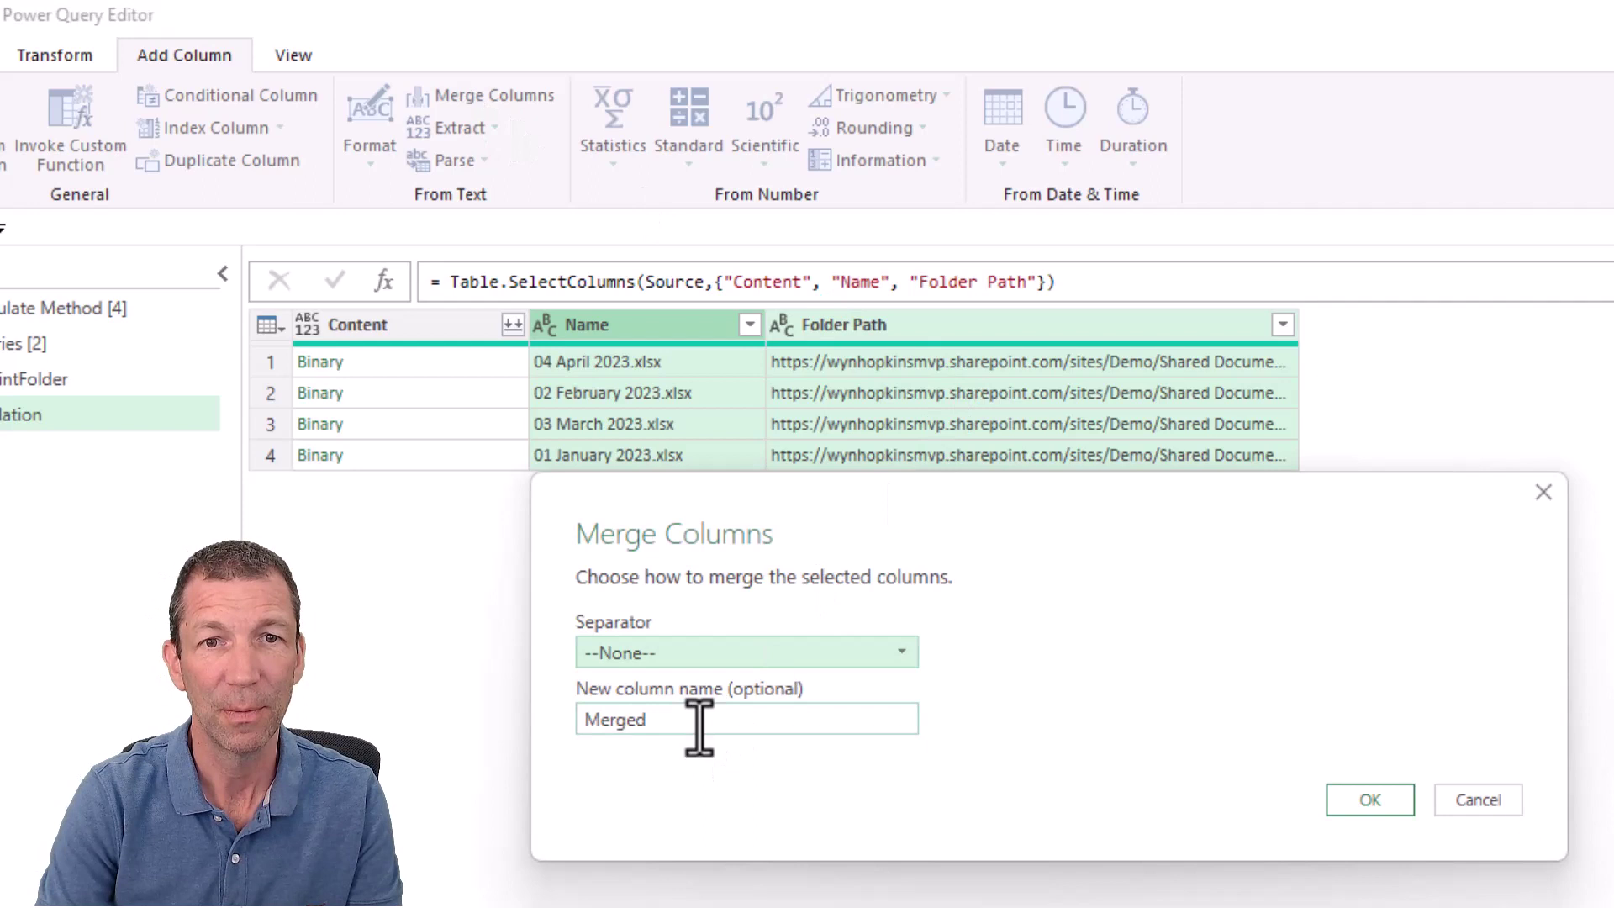
click(699, 721)
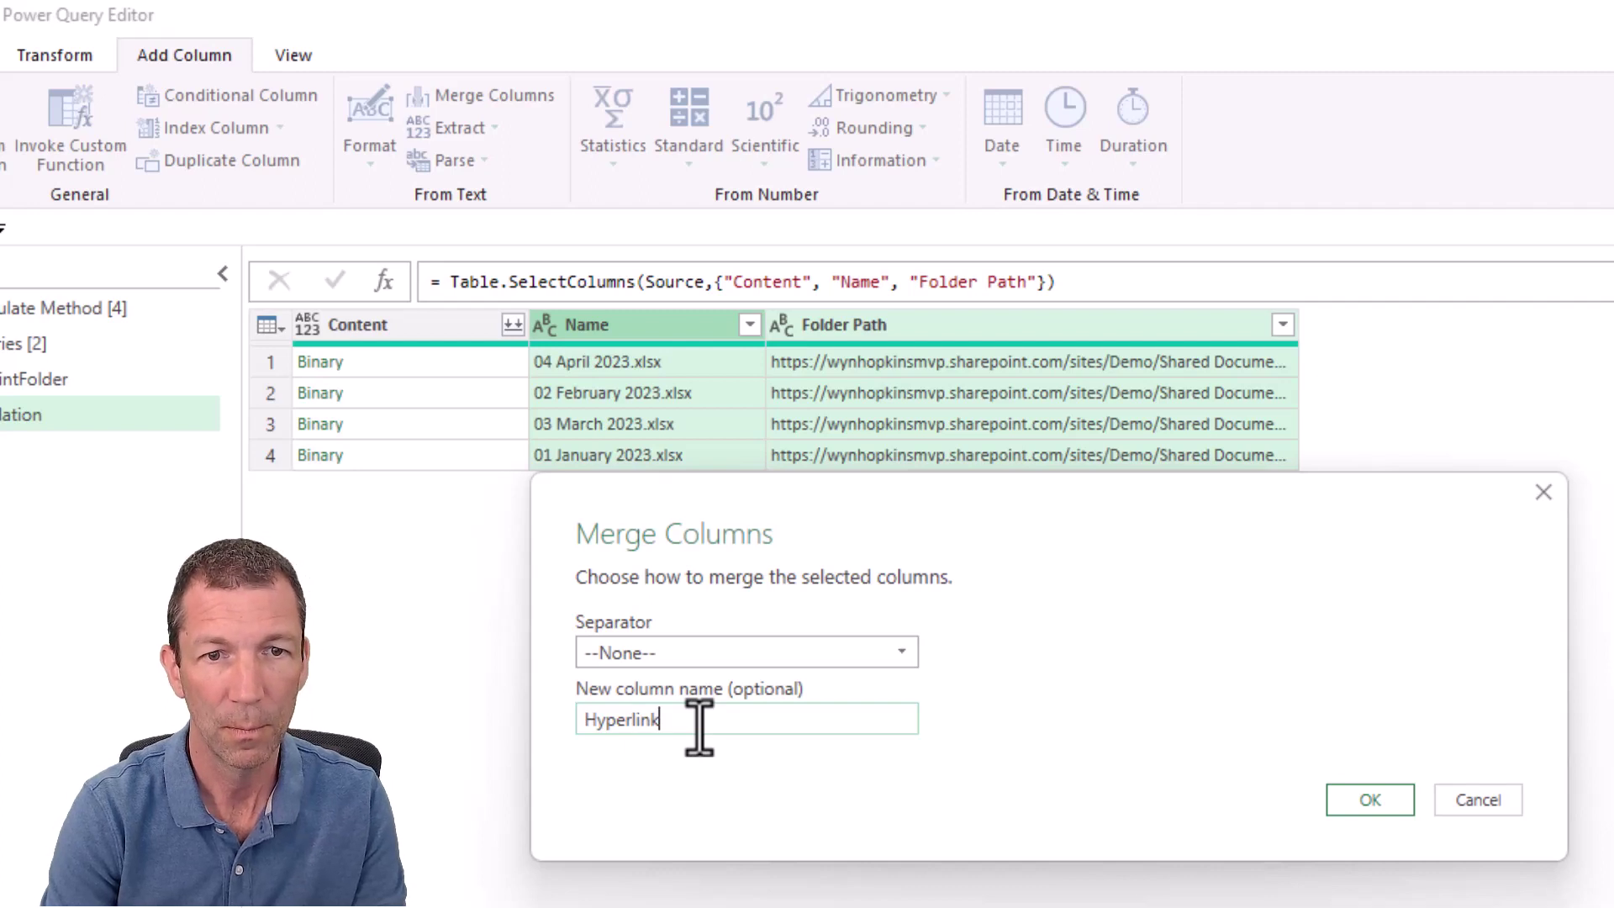
key(Return)
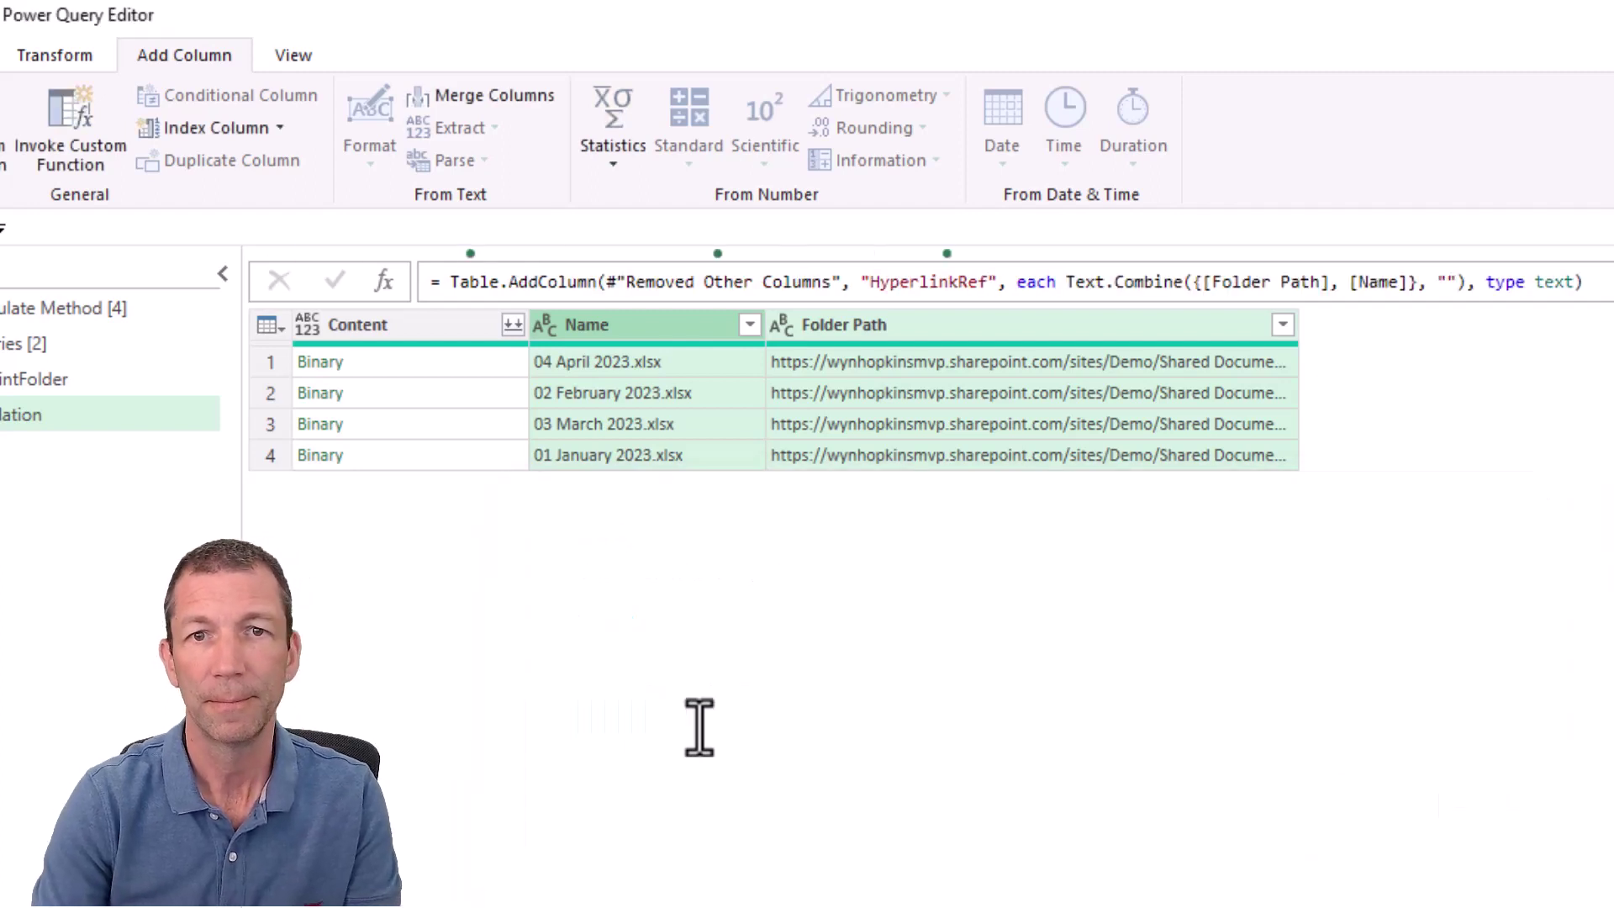
Remove the Folder Path column
click(910, 326)
right_click(916, 328)
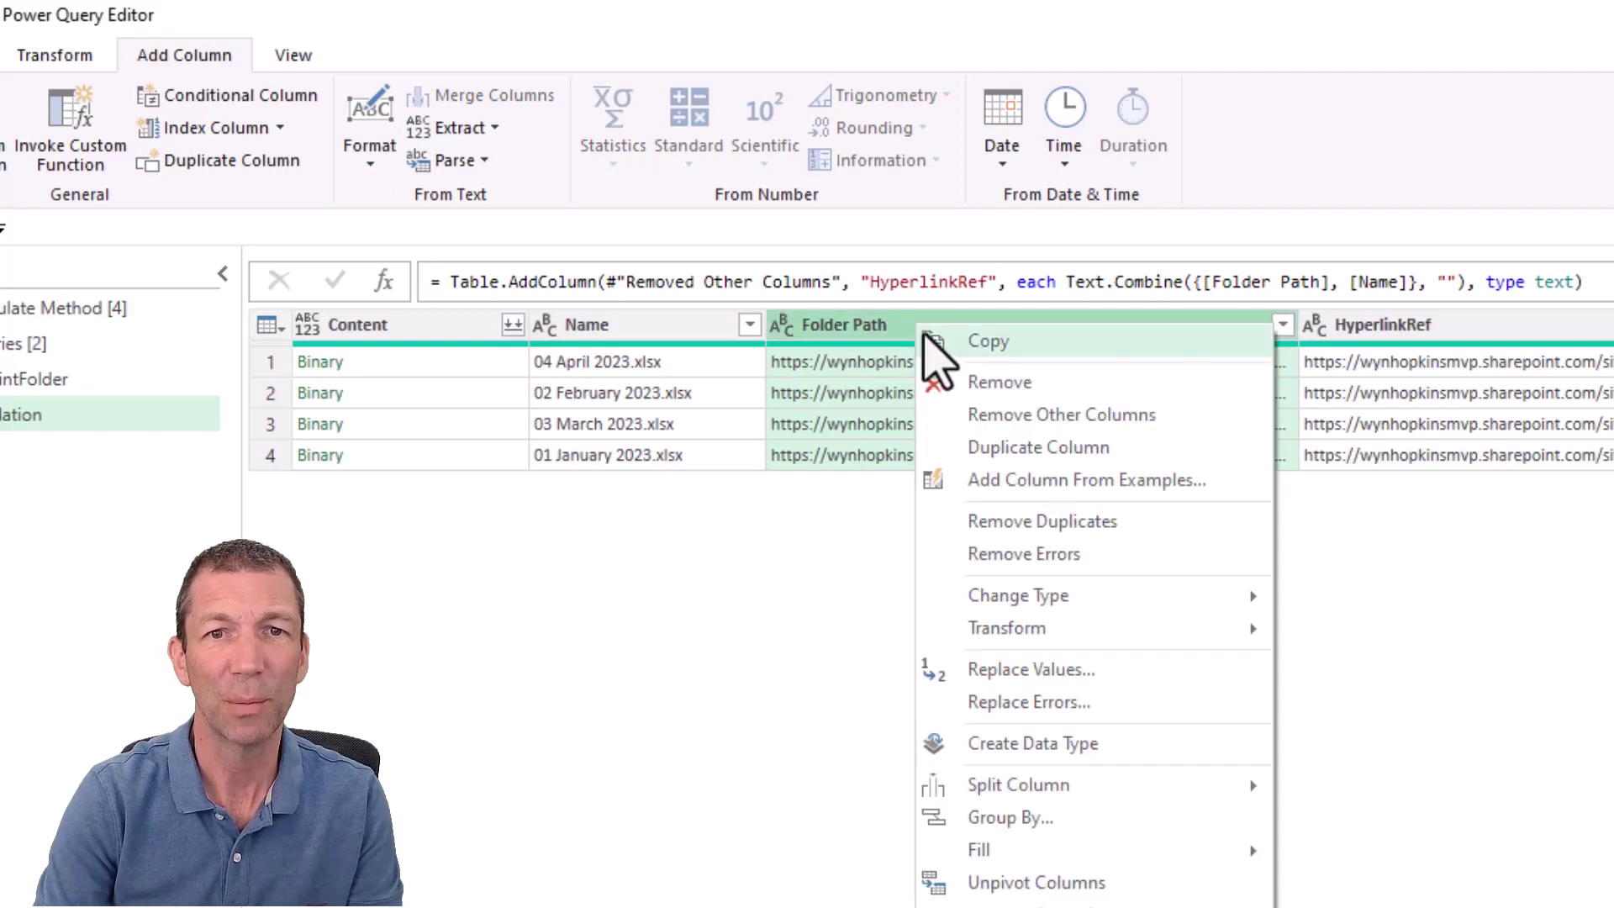
click(983, 386)
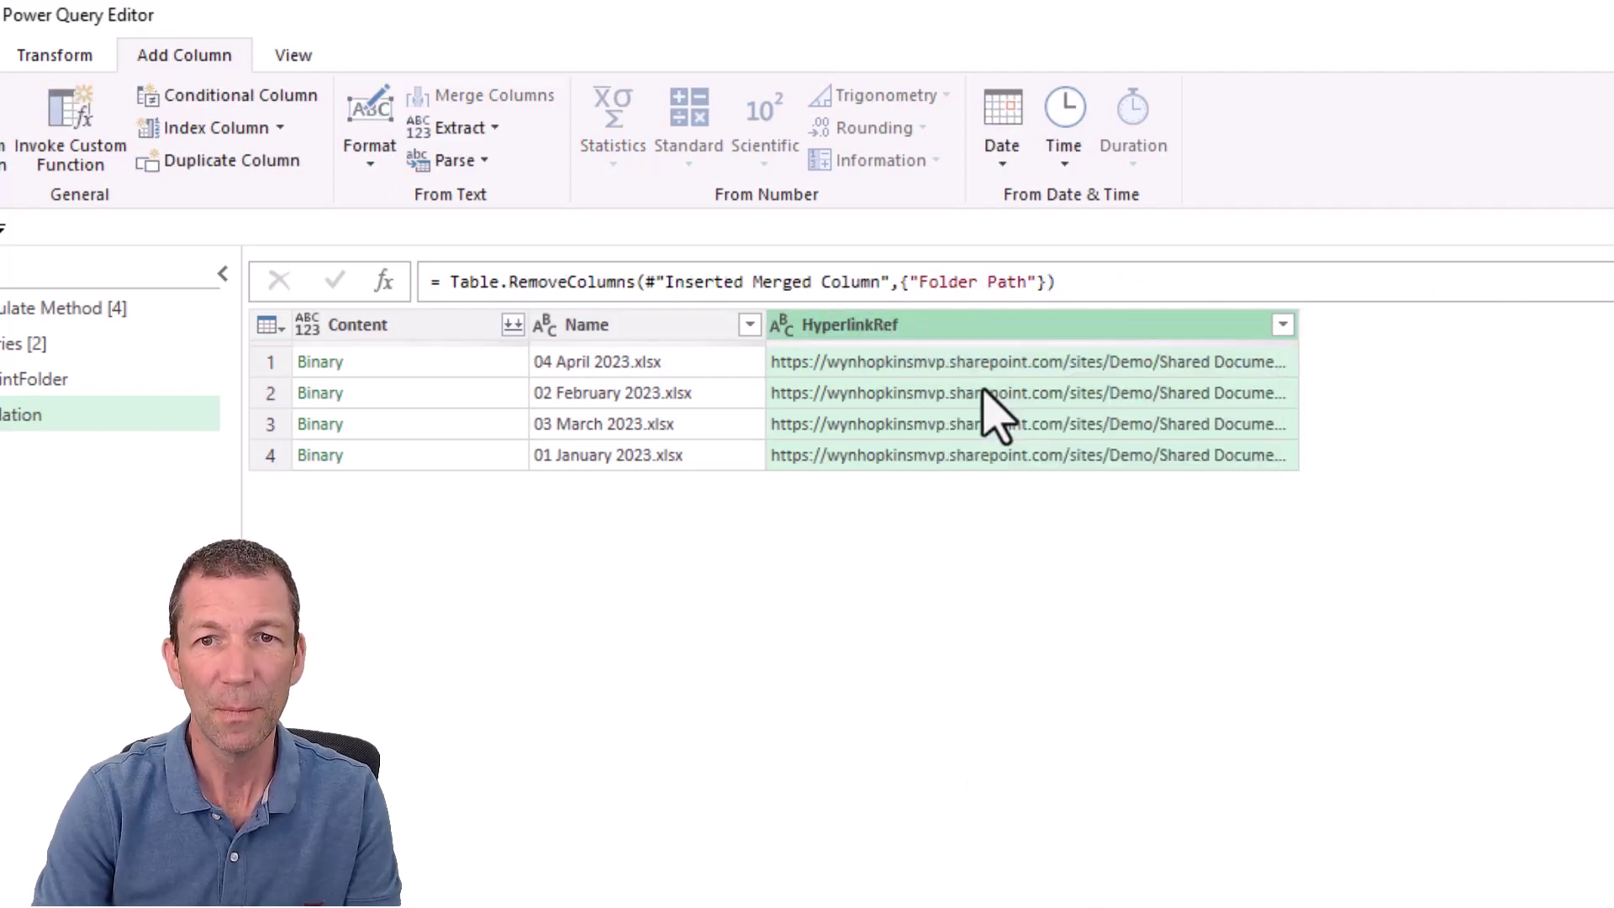
Add a Custom column with the formula =Excel.Workbook([Content])
click(454, 330)
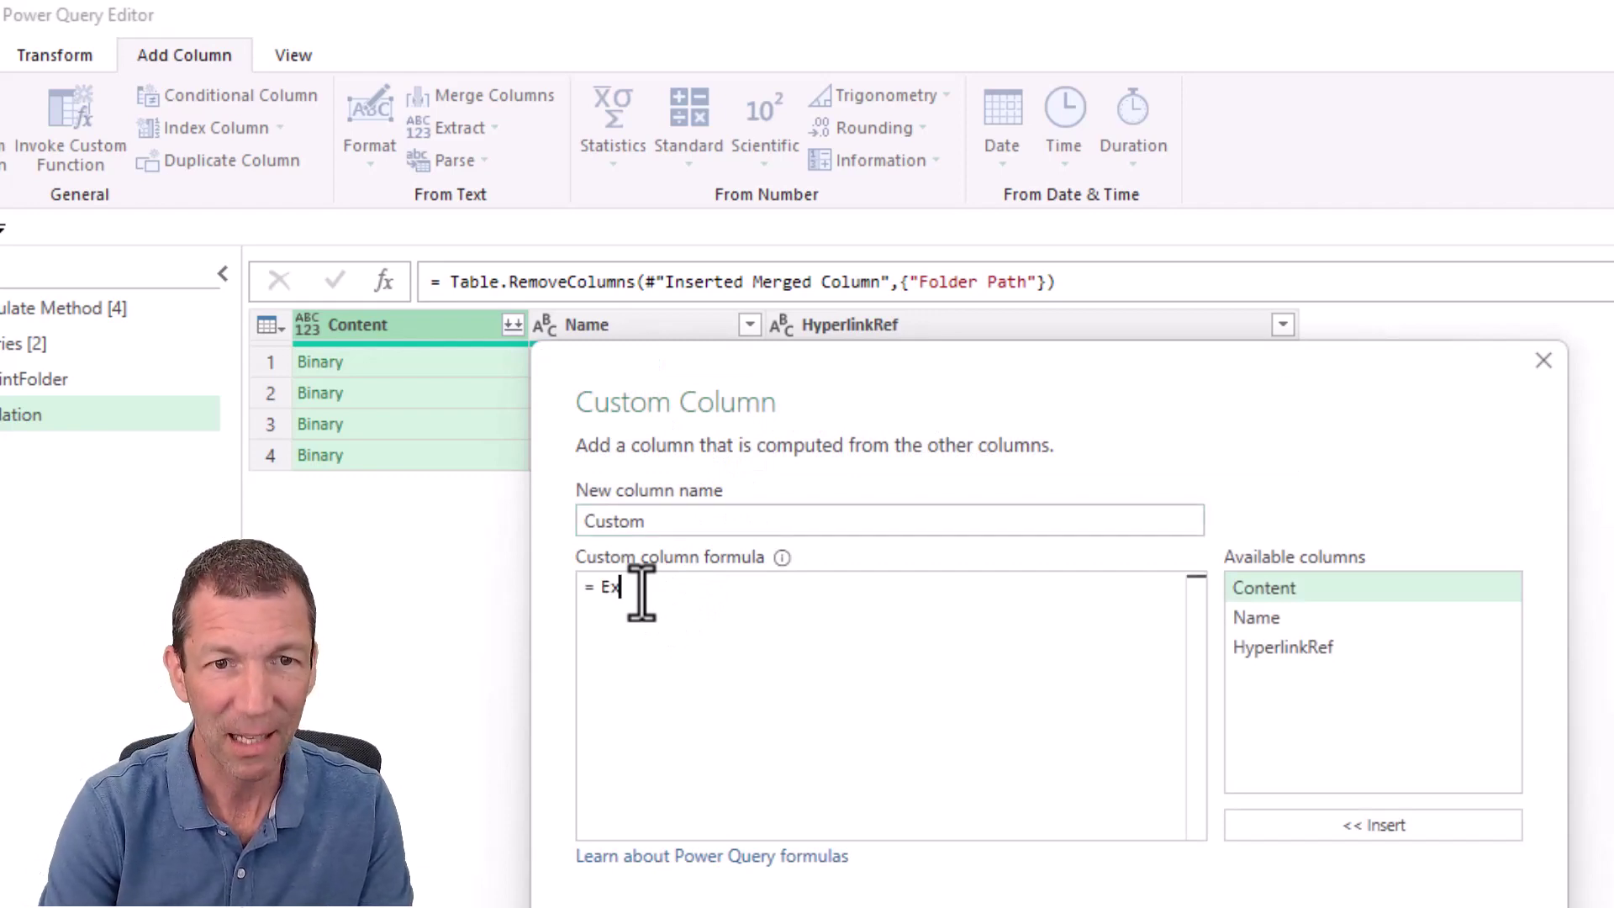
text(cel.wo)
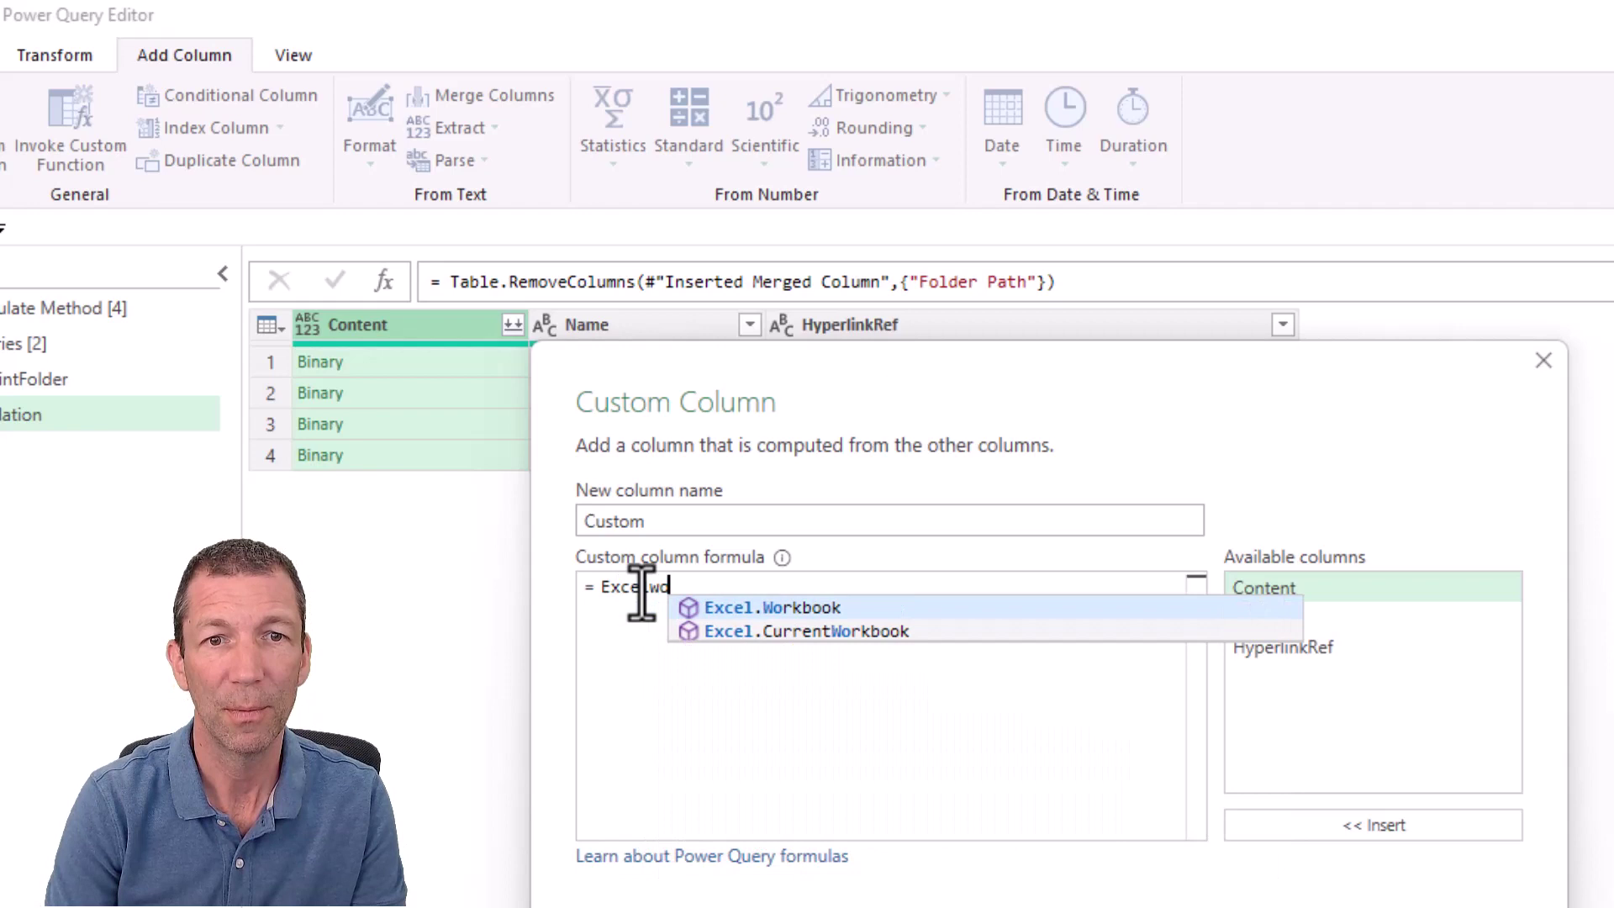
key(Tab)
text(()
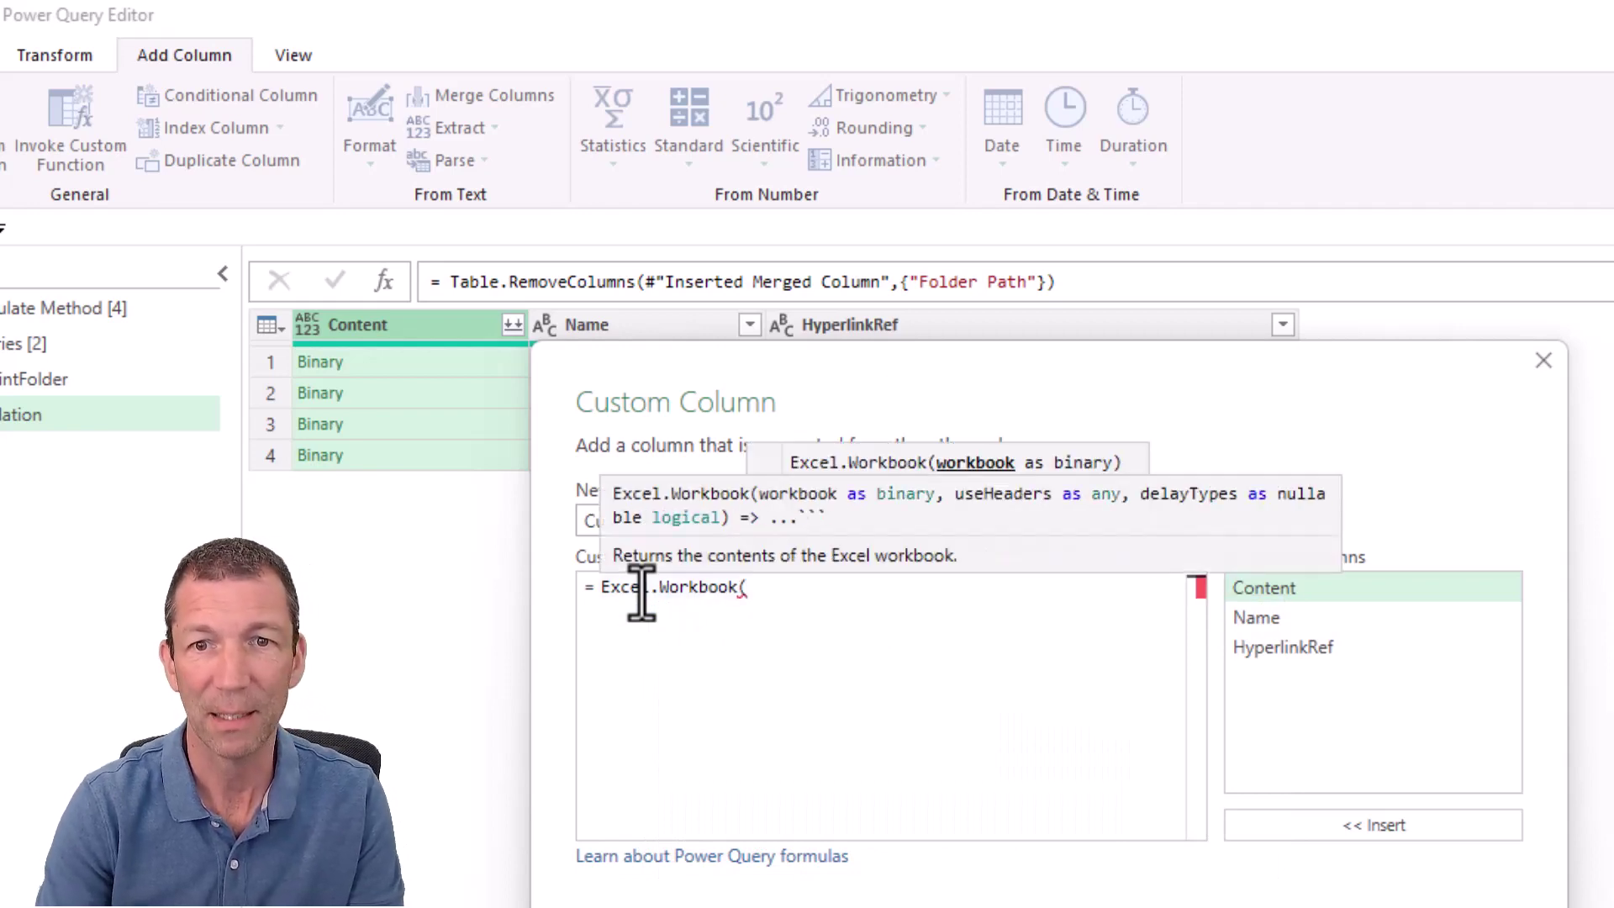
double_click(1350, 589)
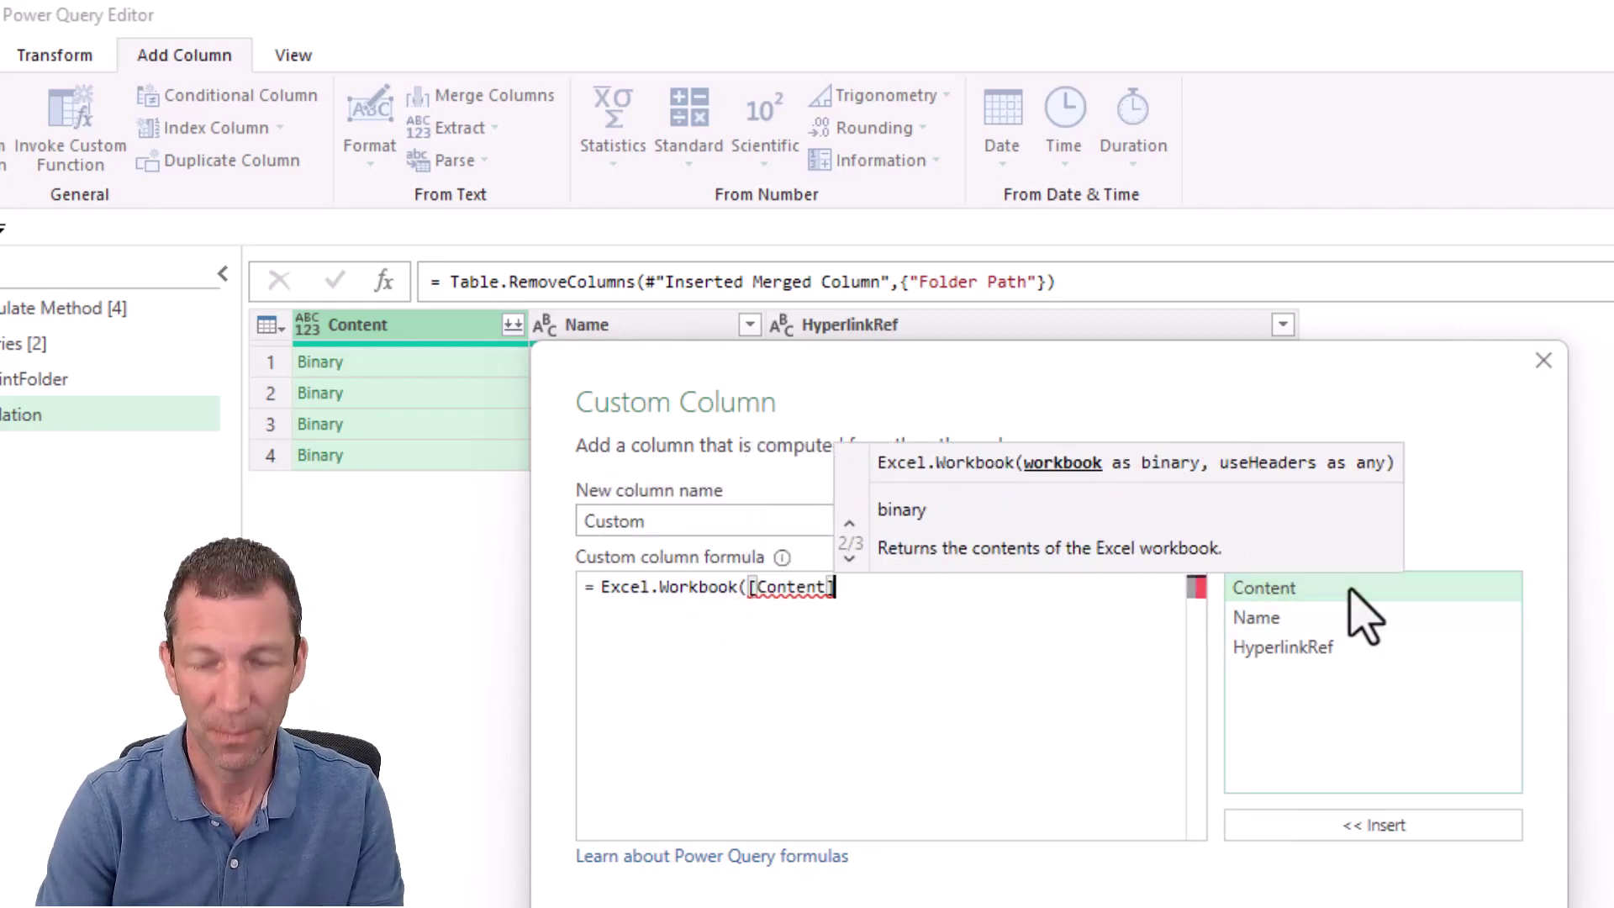
text())
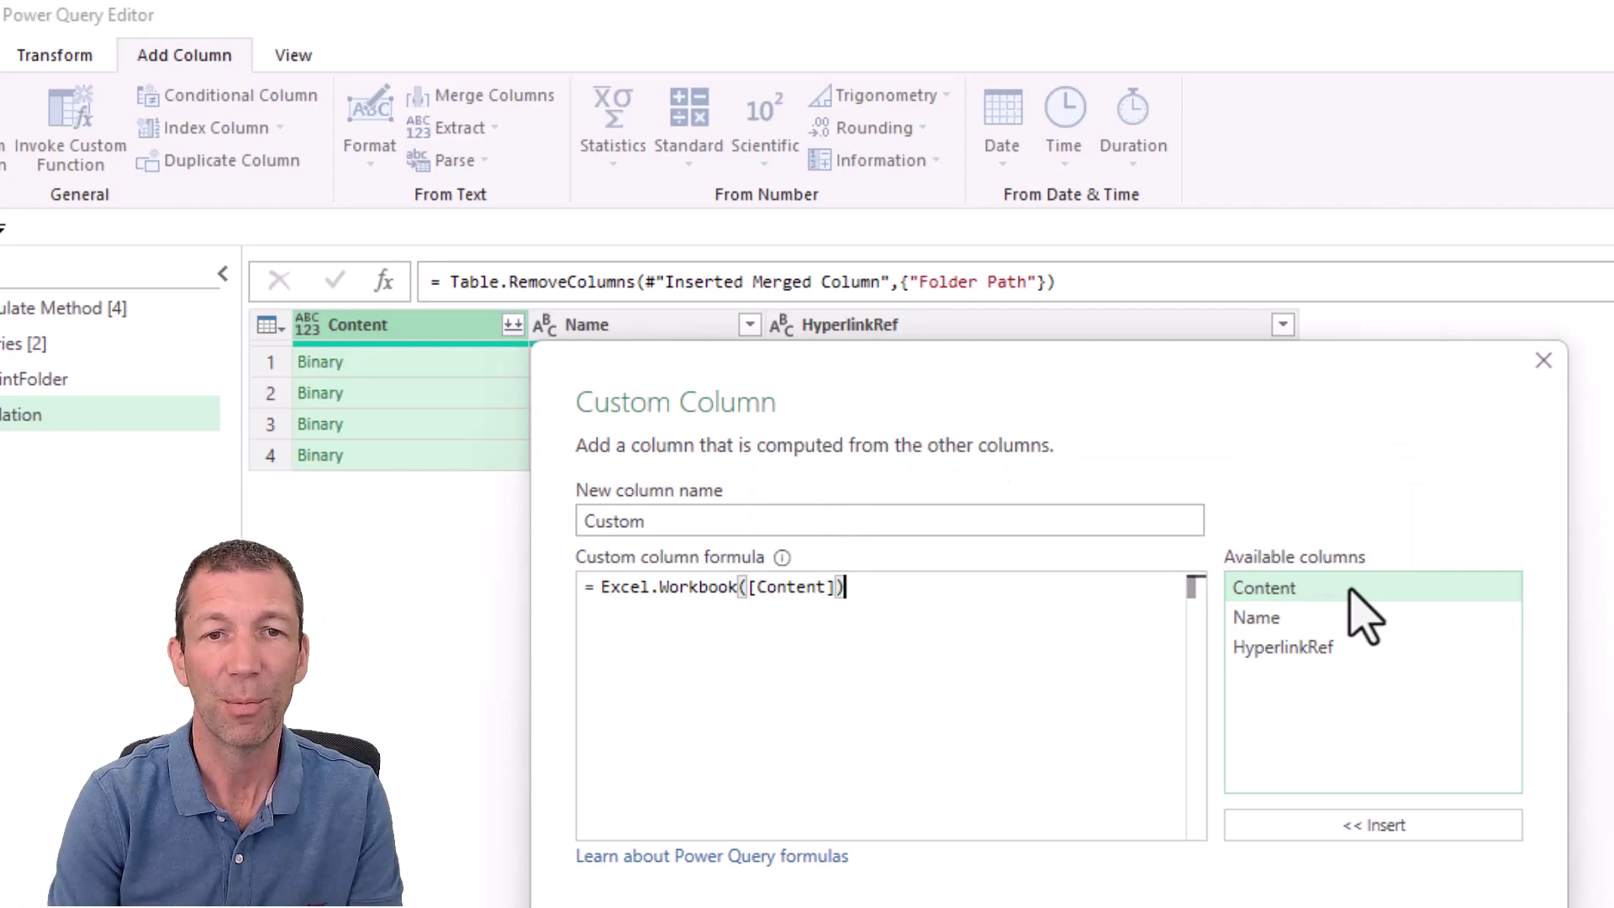
key(Return)
click(1379, 905)
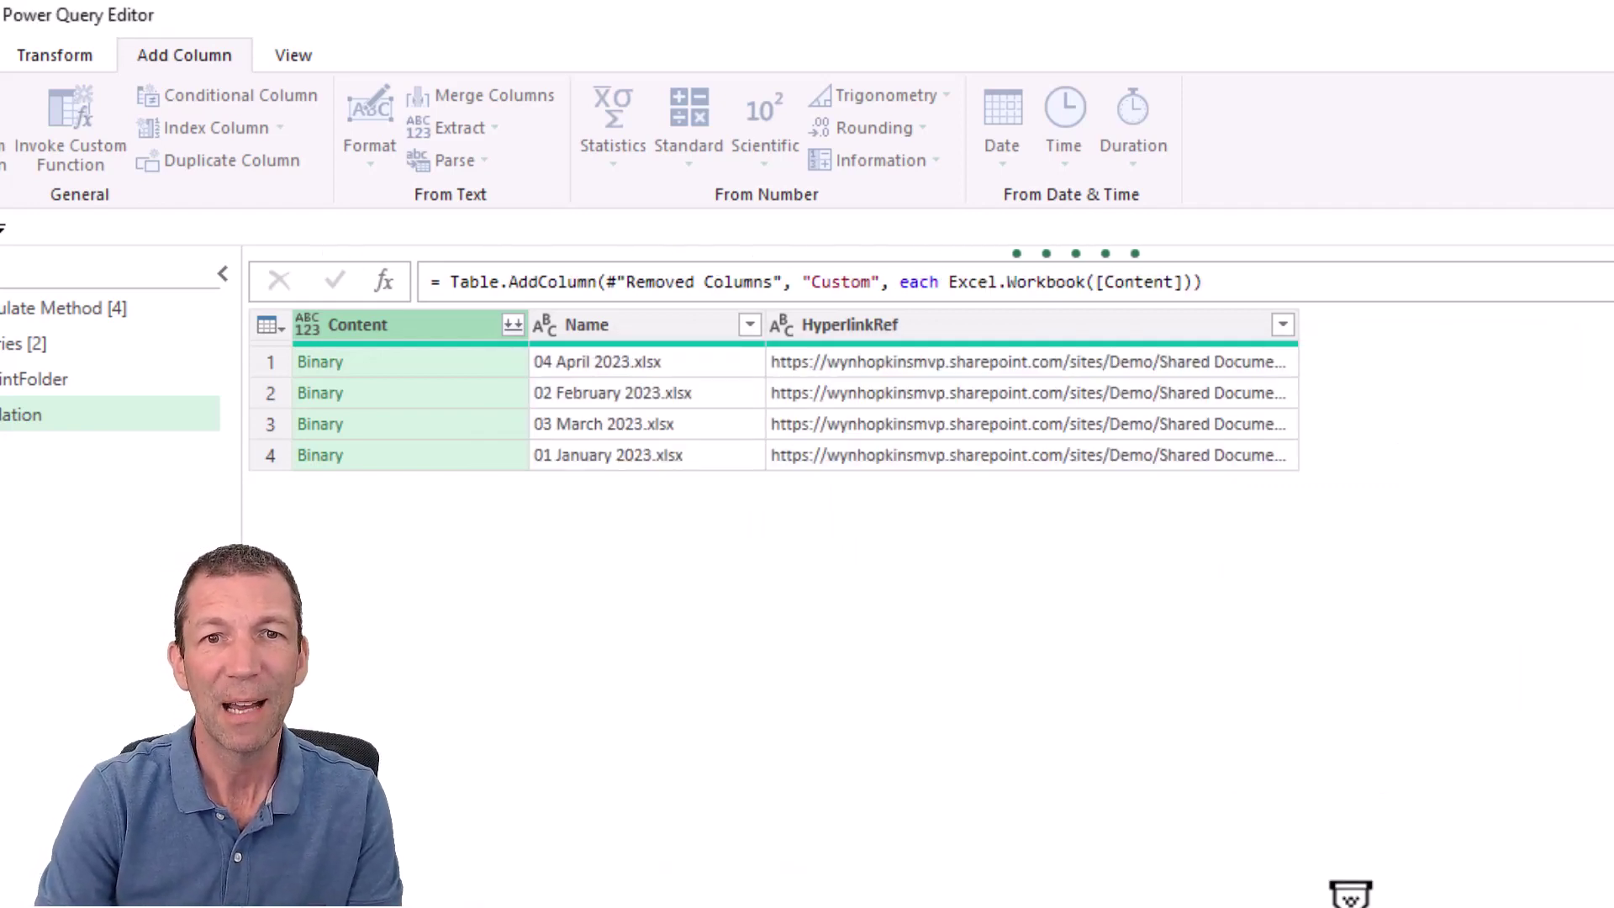
Remove the Content column
click(378, 326)
right_click(407, 334)
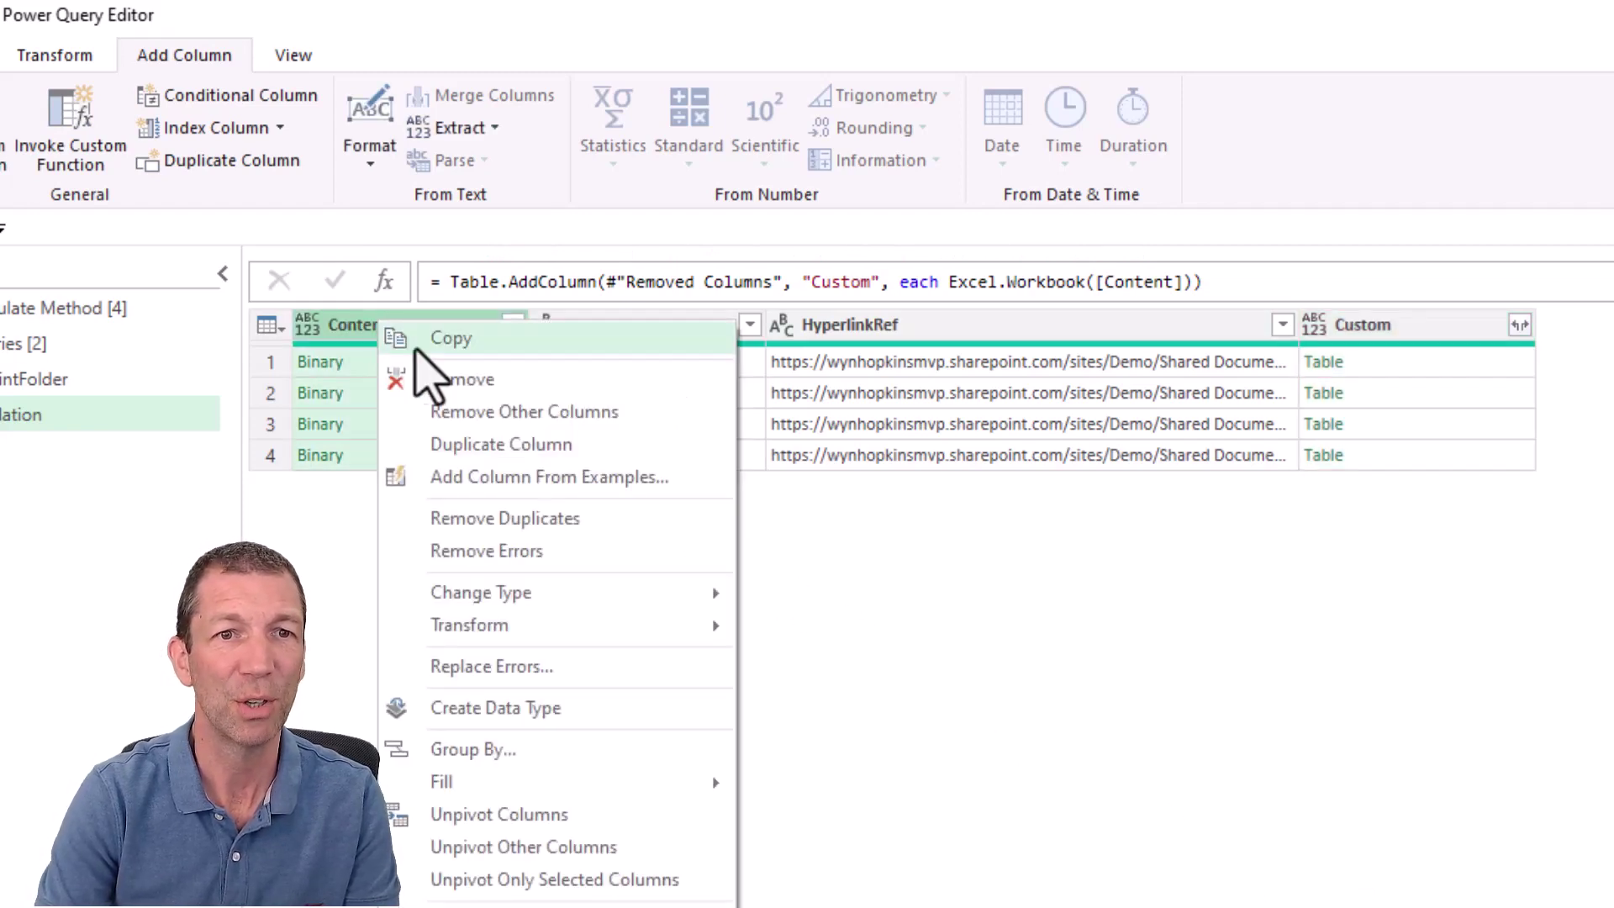
click(446, 375)
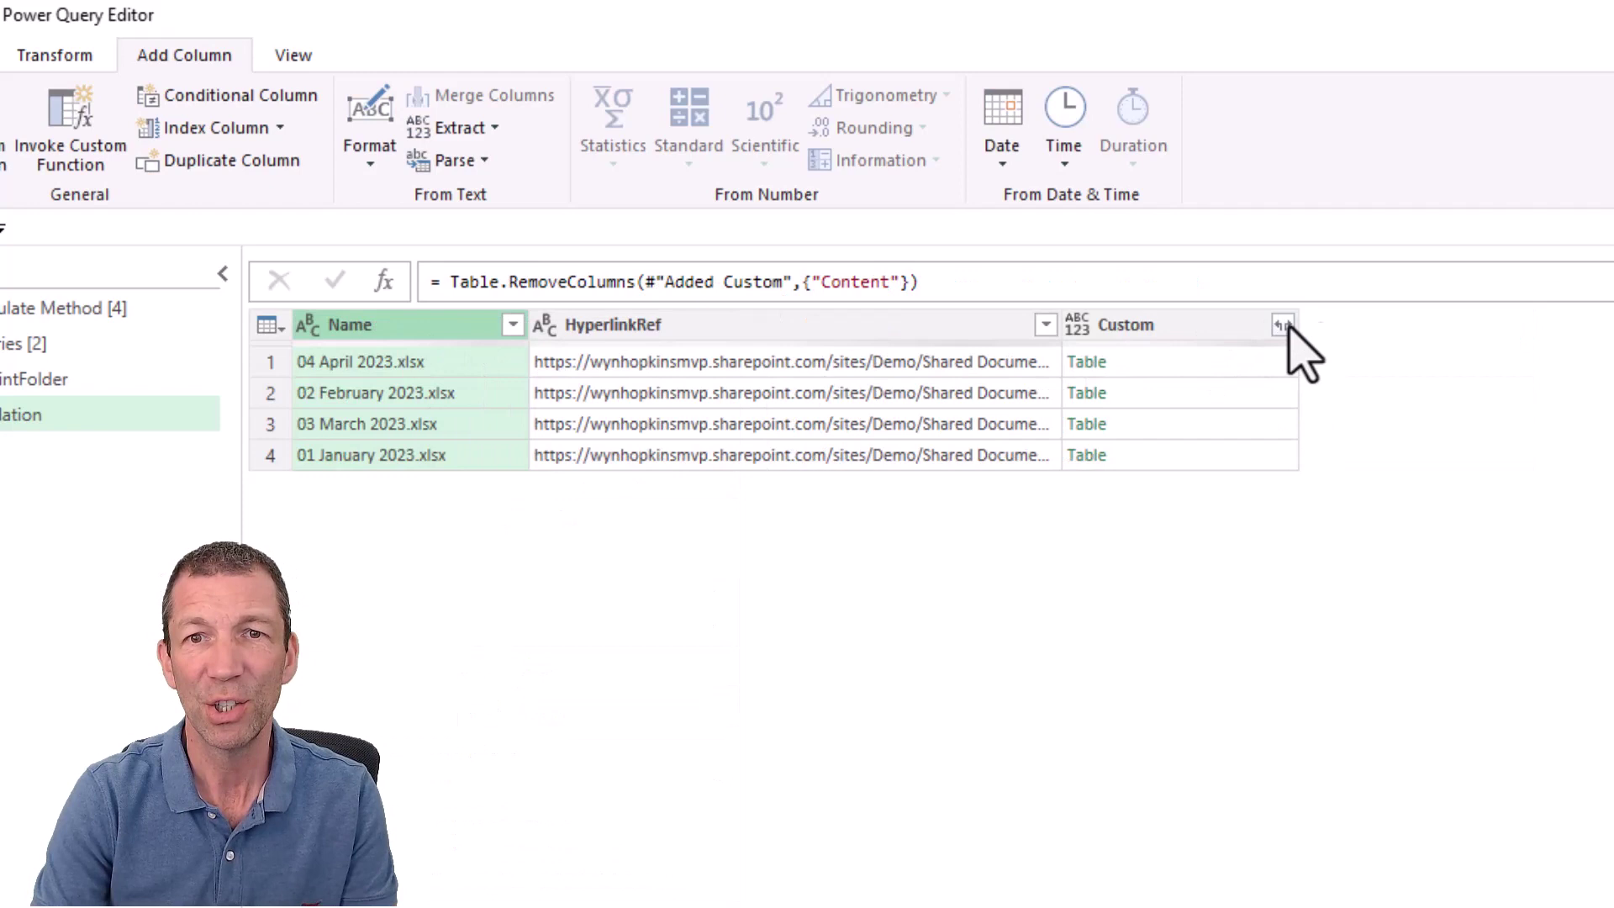
Expand the Custom column to only Name and Data, without the original column prefix
click(1284, 325)
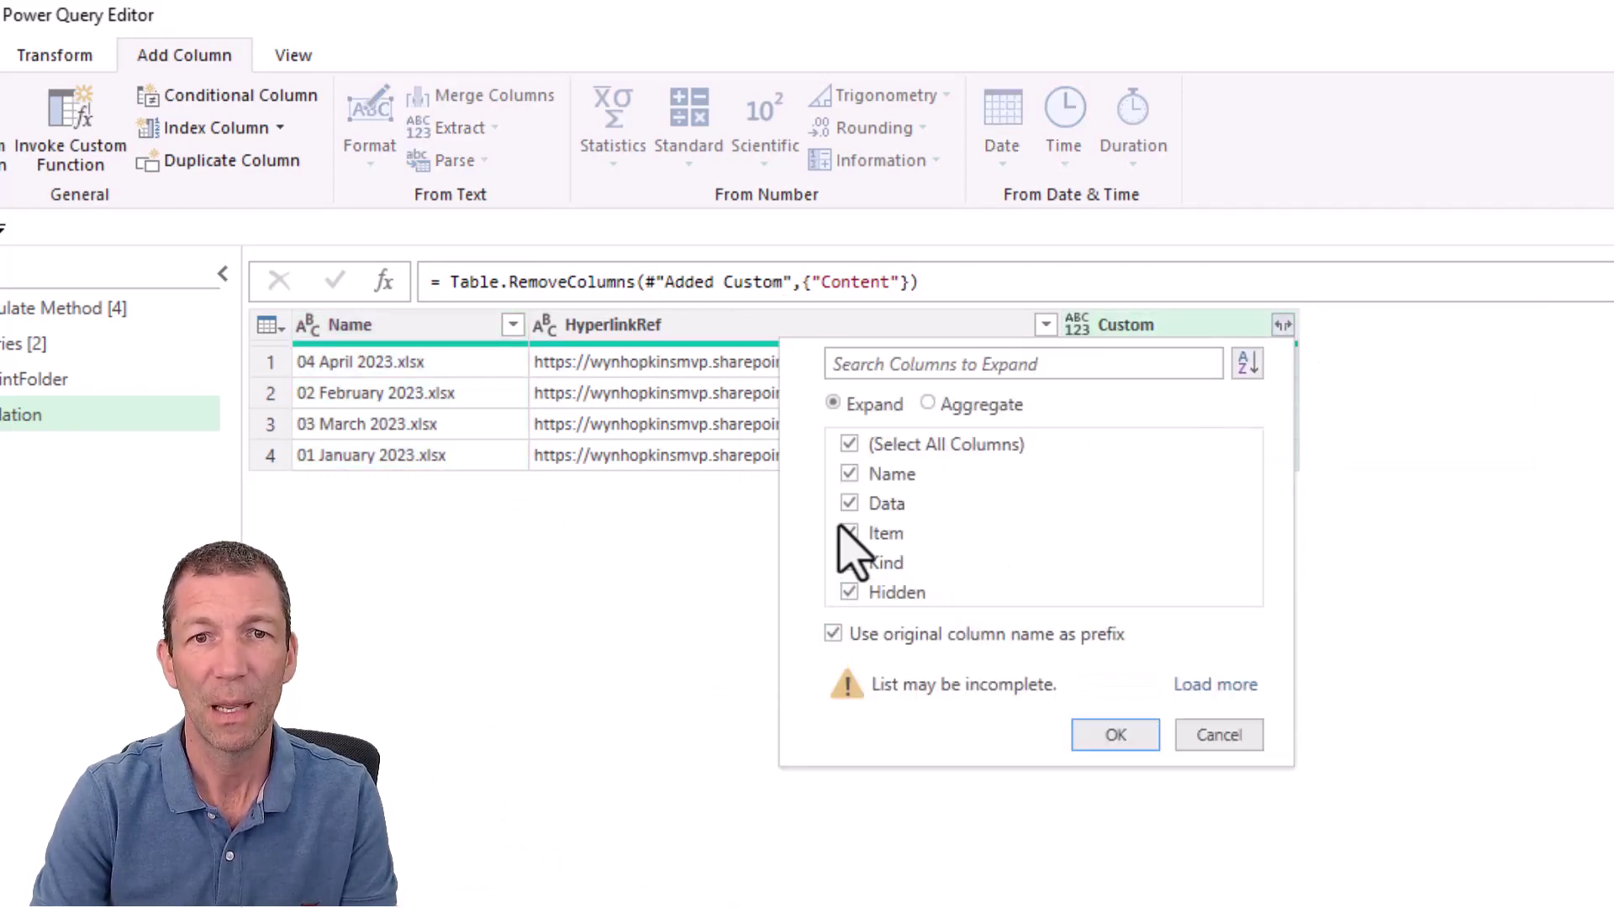
click(847, 632)
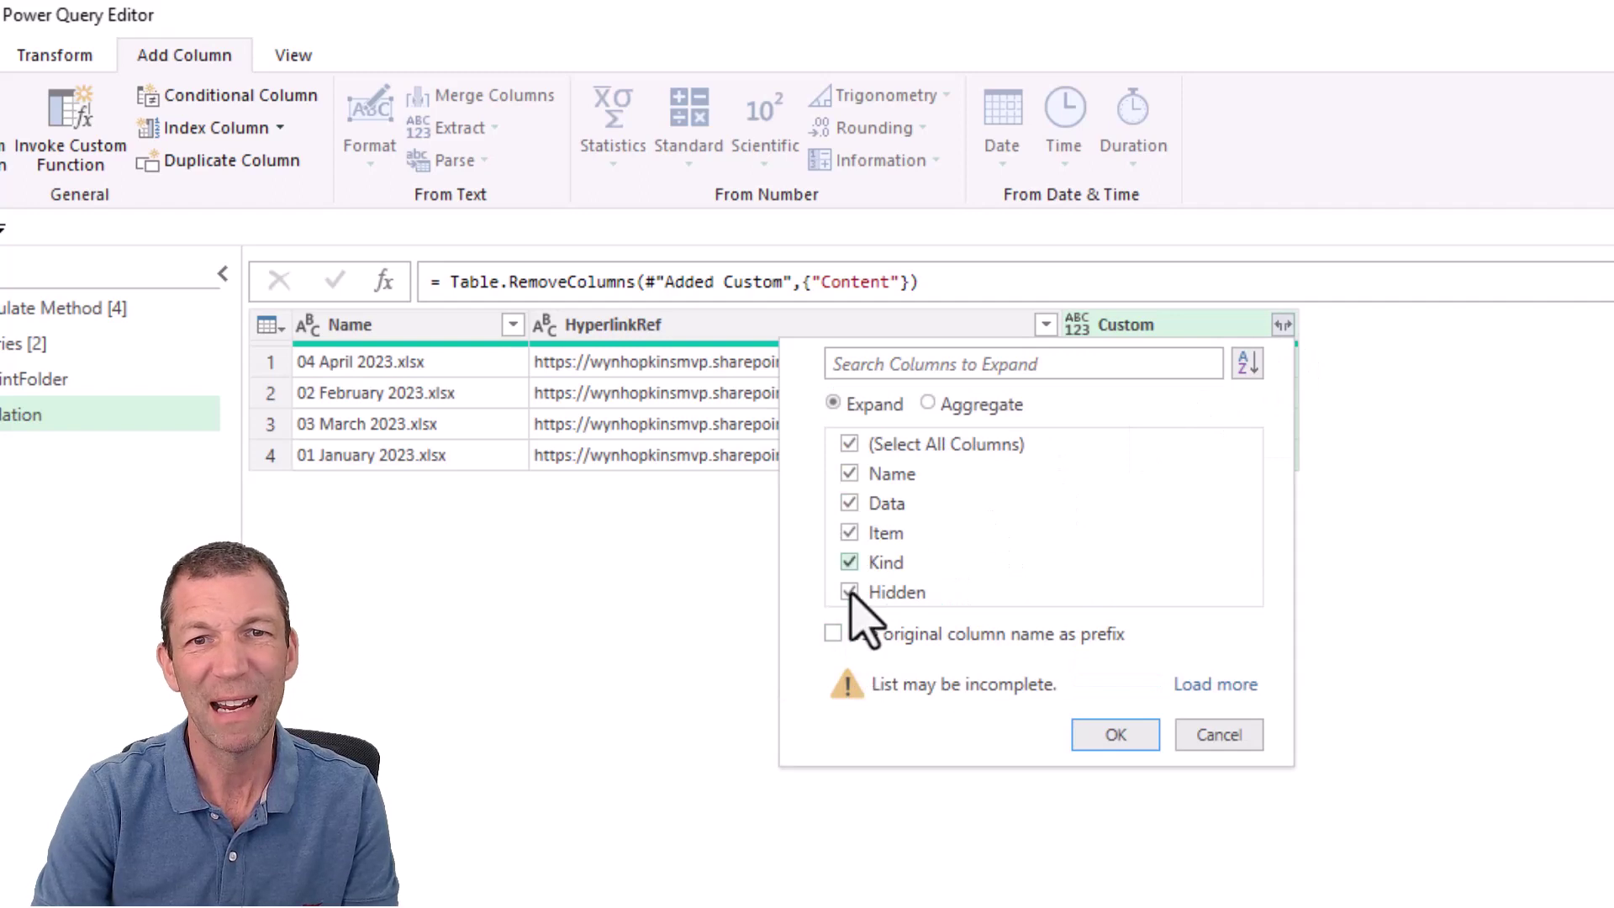
click(850, 444)
click(849, 476)
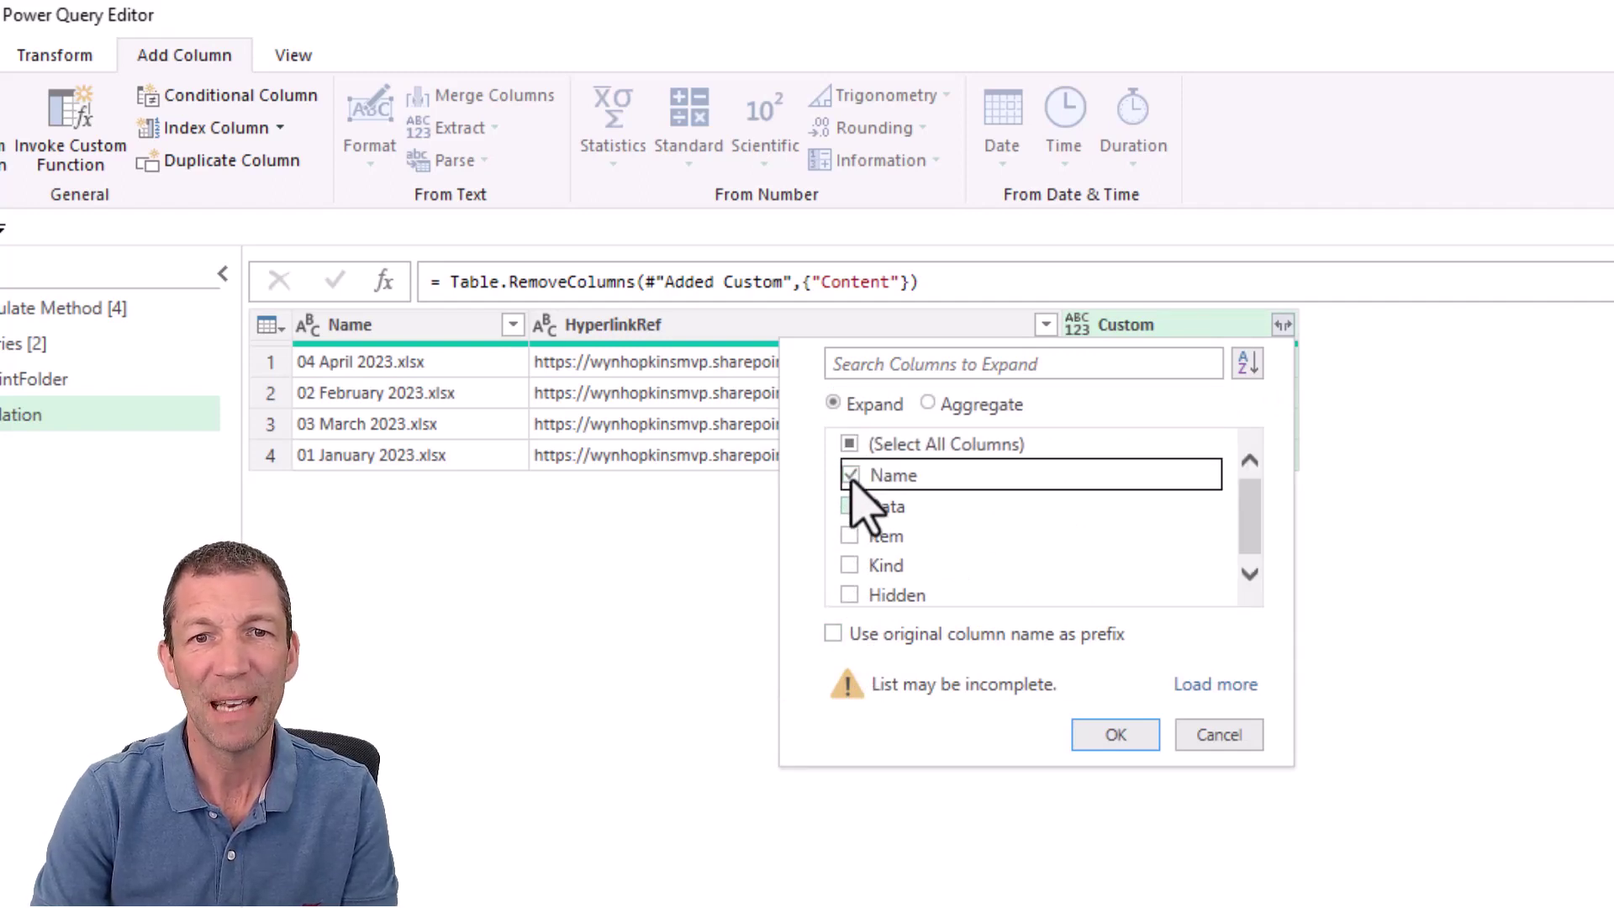
click(850, 505)
click(1116, 735)
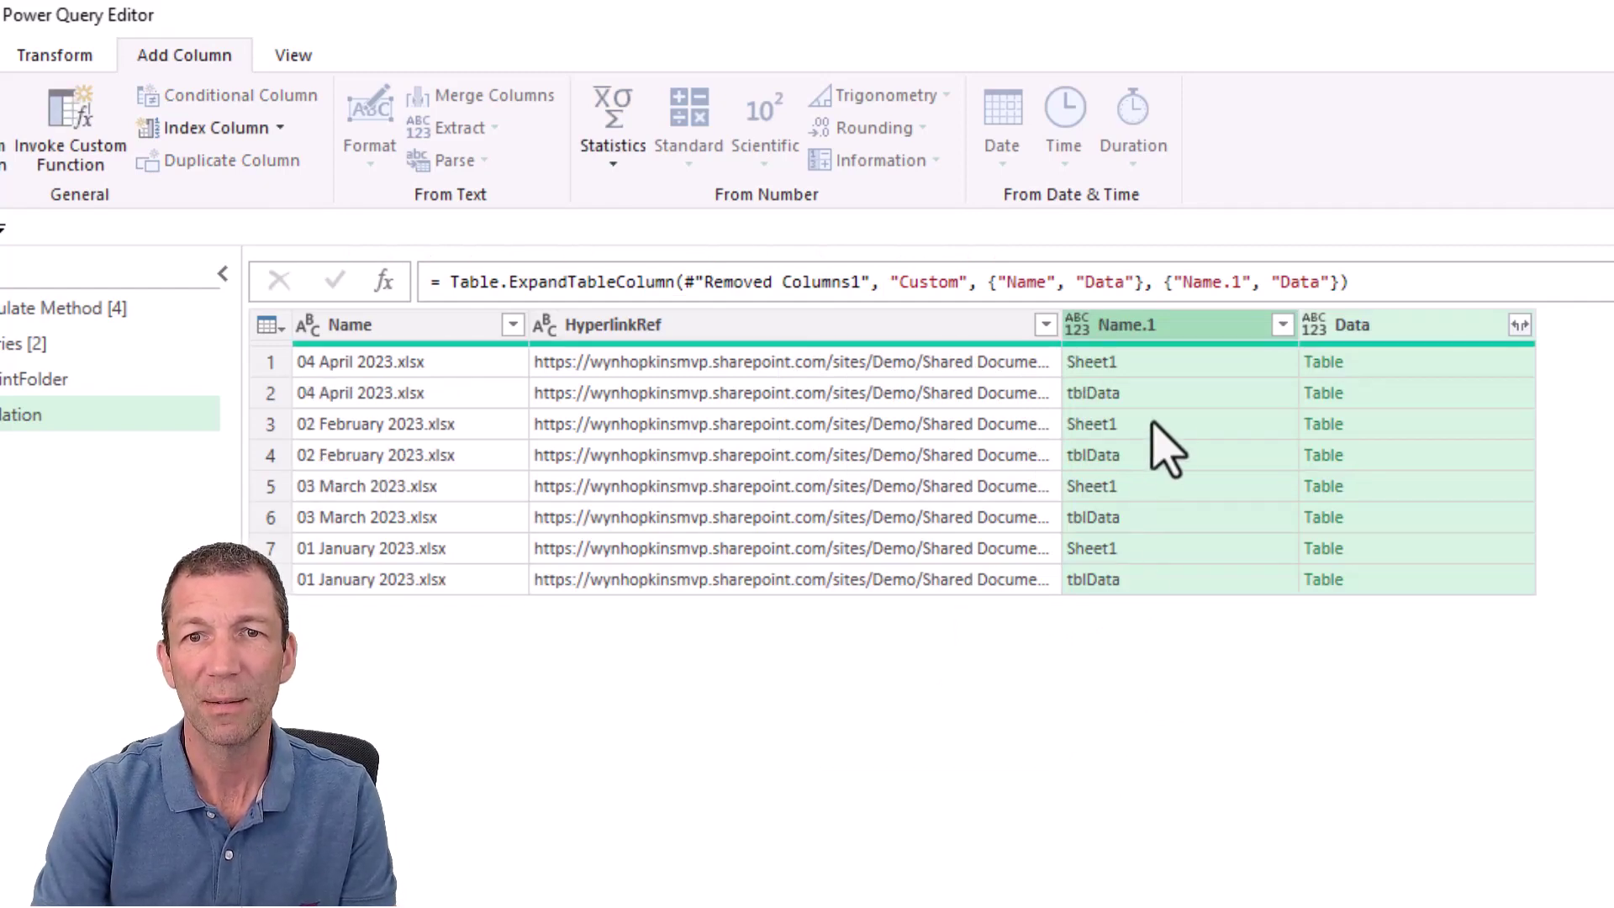
Filter Name.1 to keep only the tblData rows, excluding Sheet1
click(1281, 327)
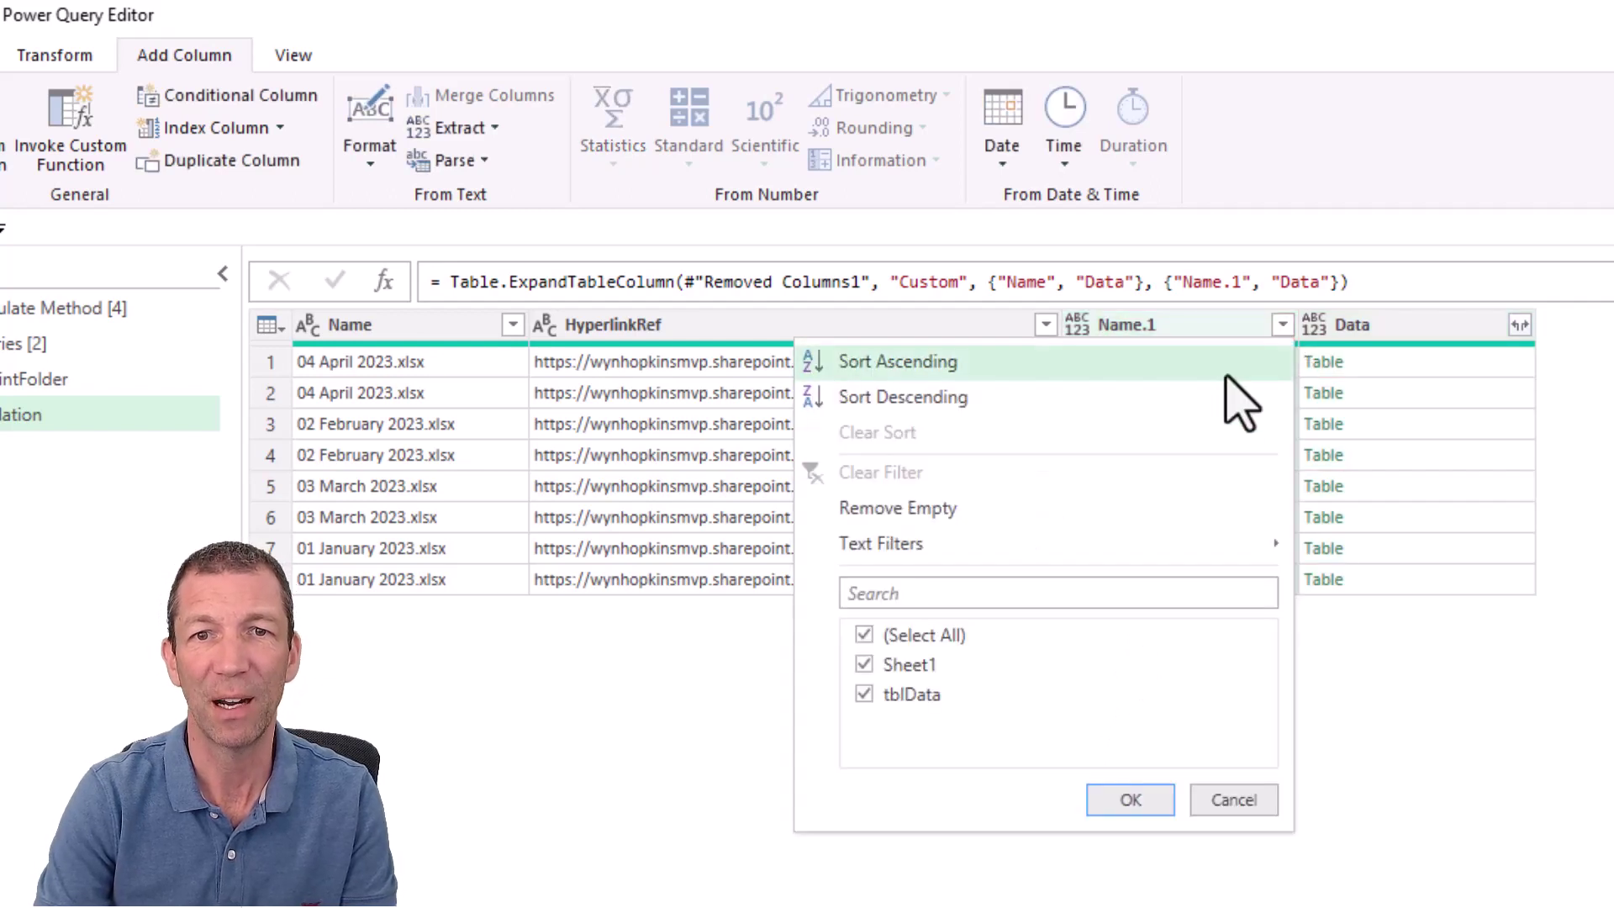
click(891, 666)
click(1127, 799)
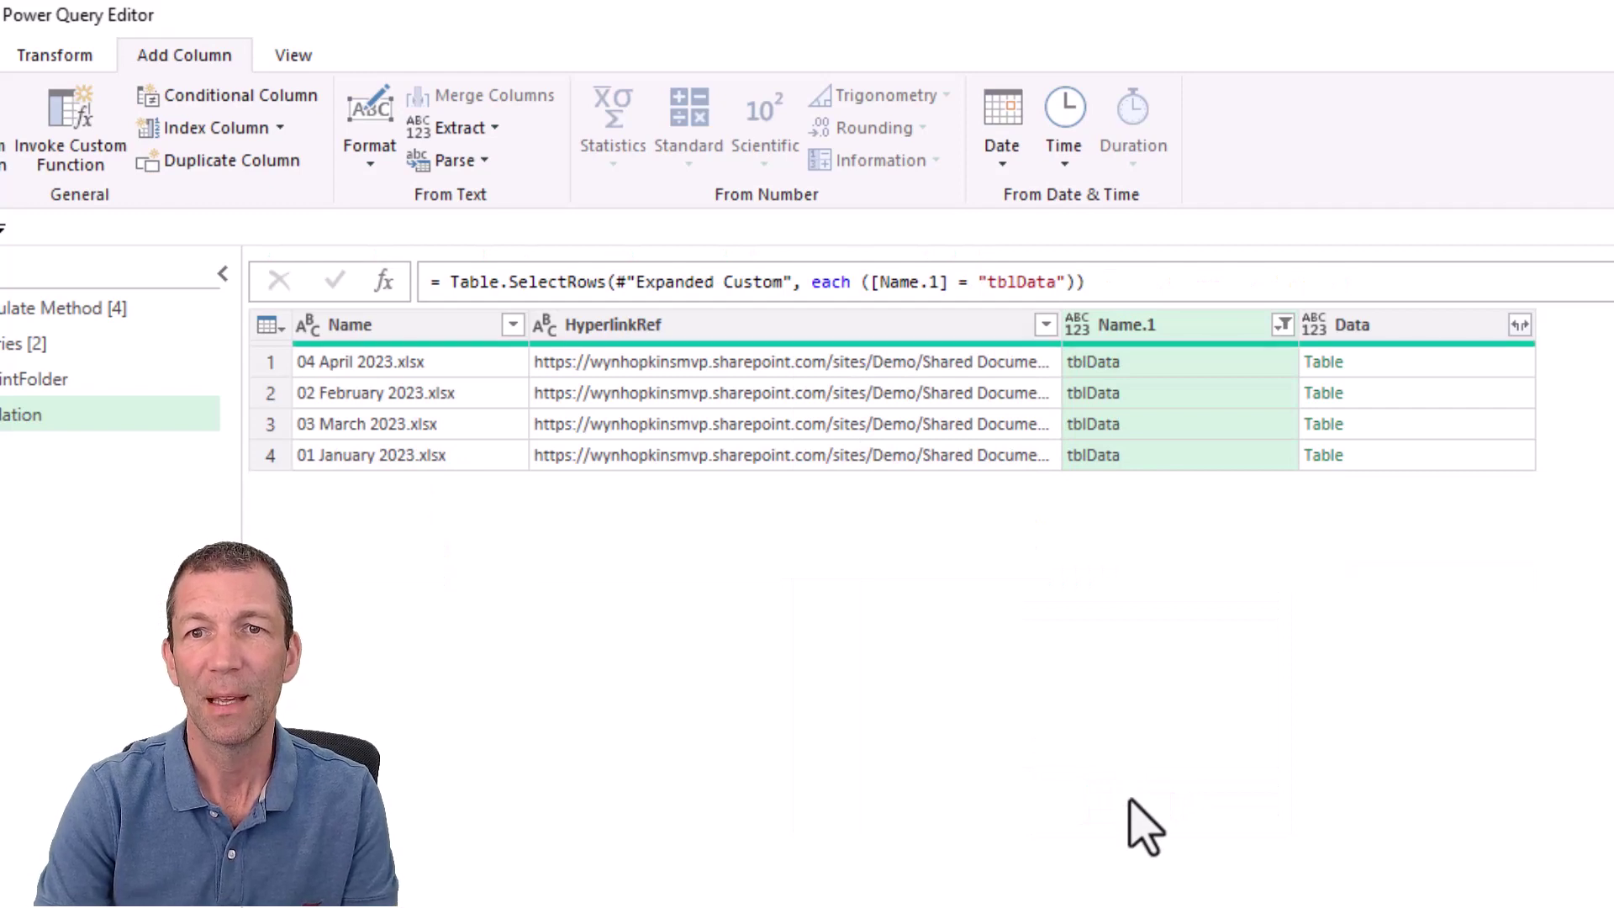
Expand Data into Product and Units, and set Units to Whole Number
click(1520, 325)
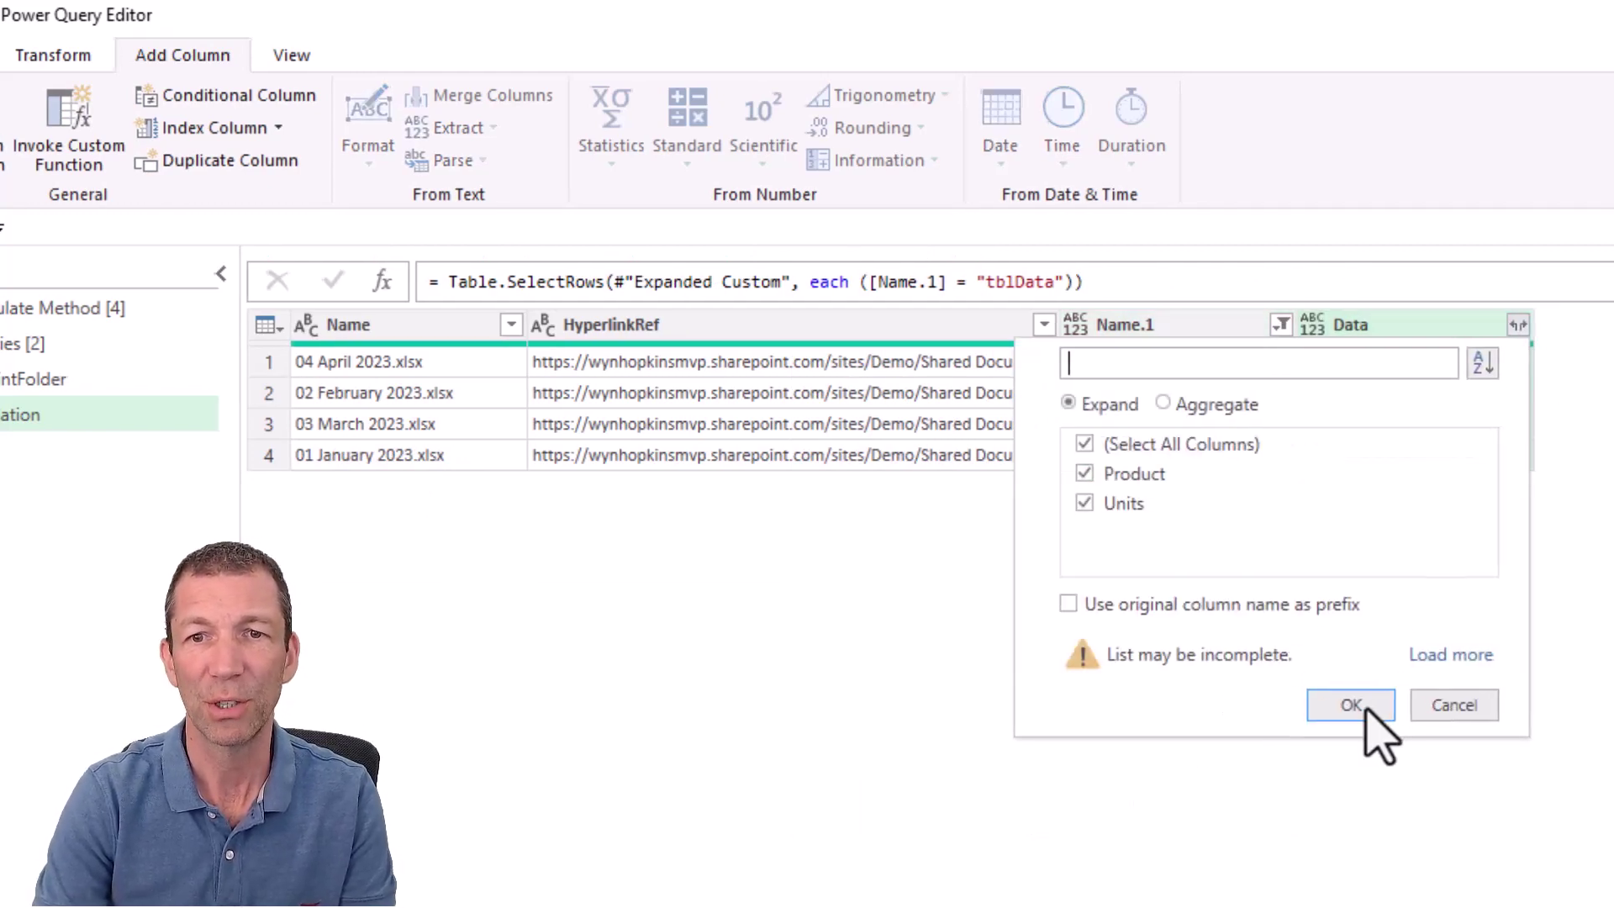
click(1255, 710)
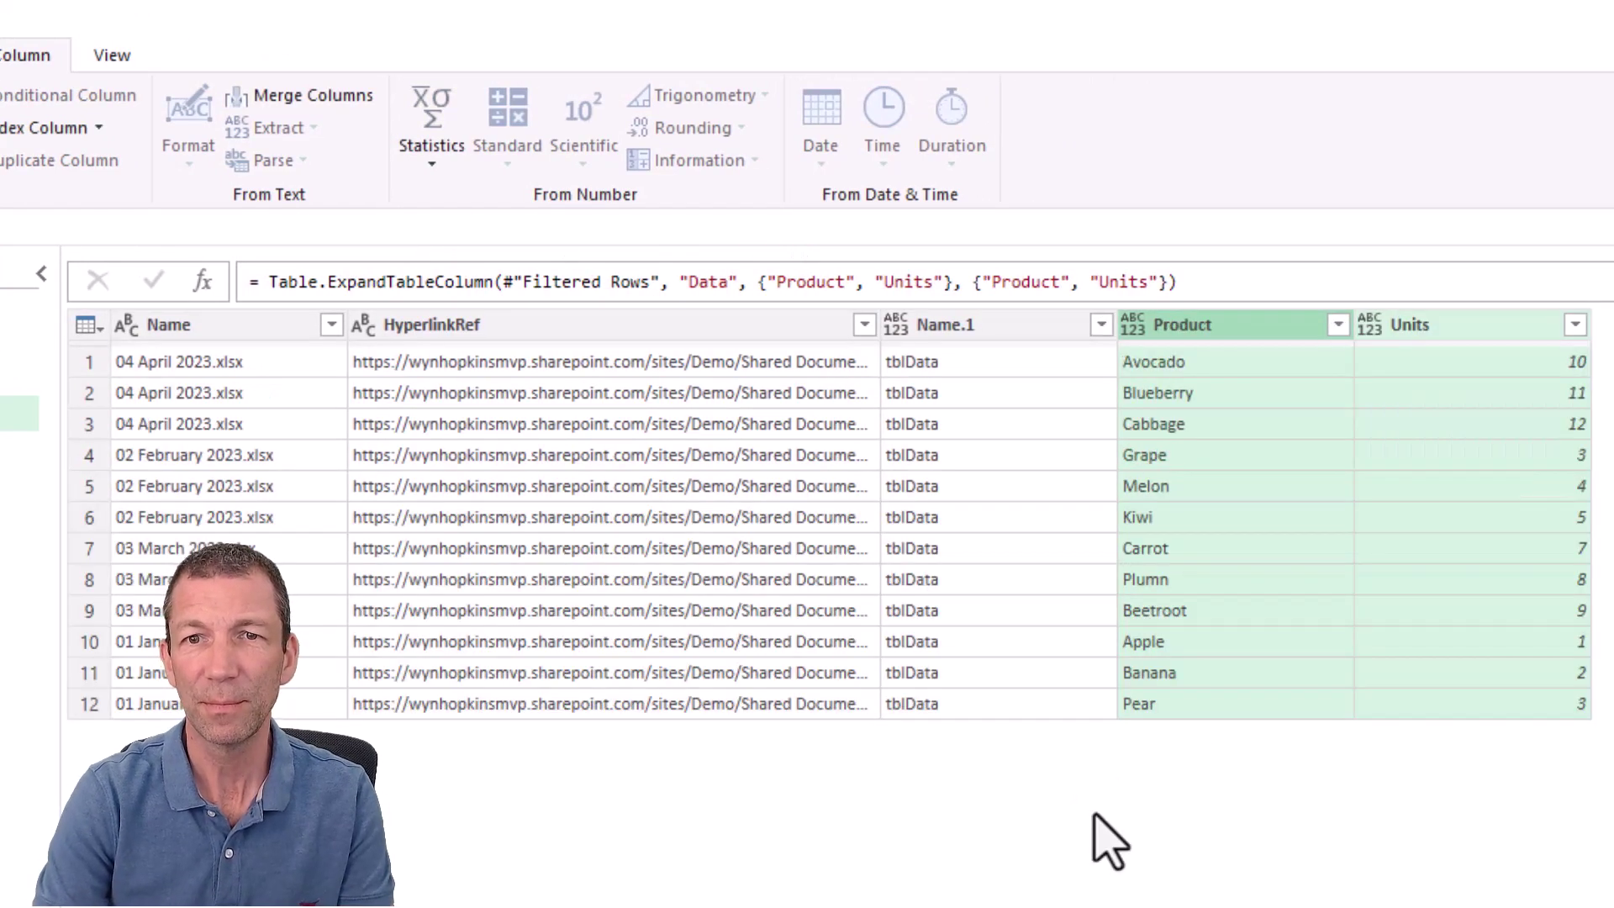
click(1368, 326)
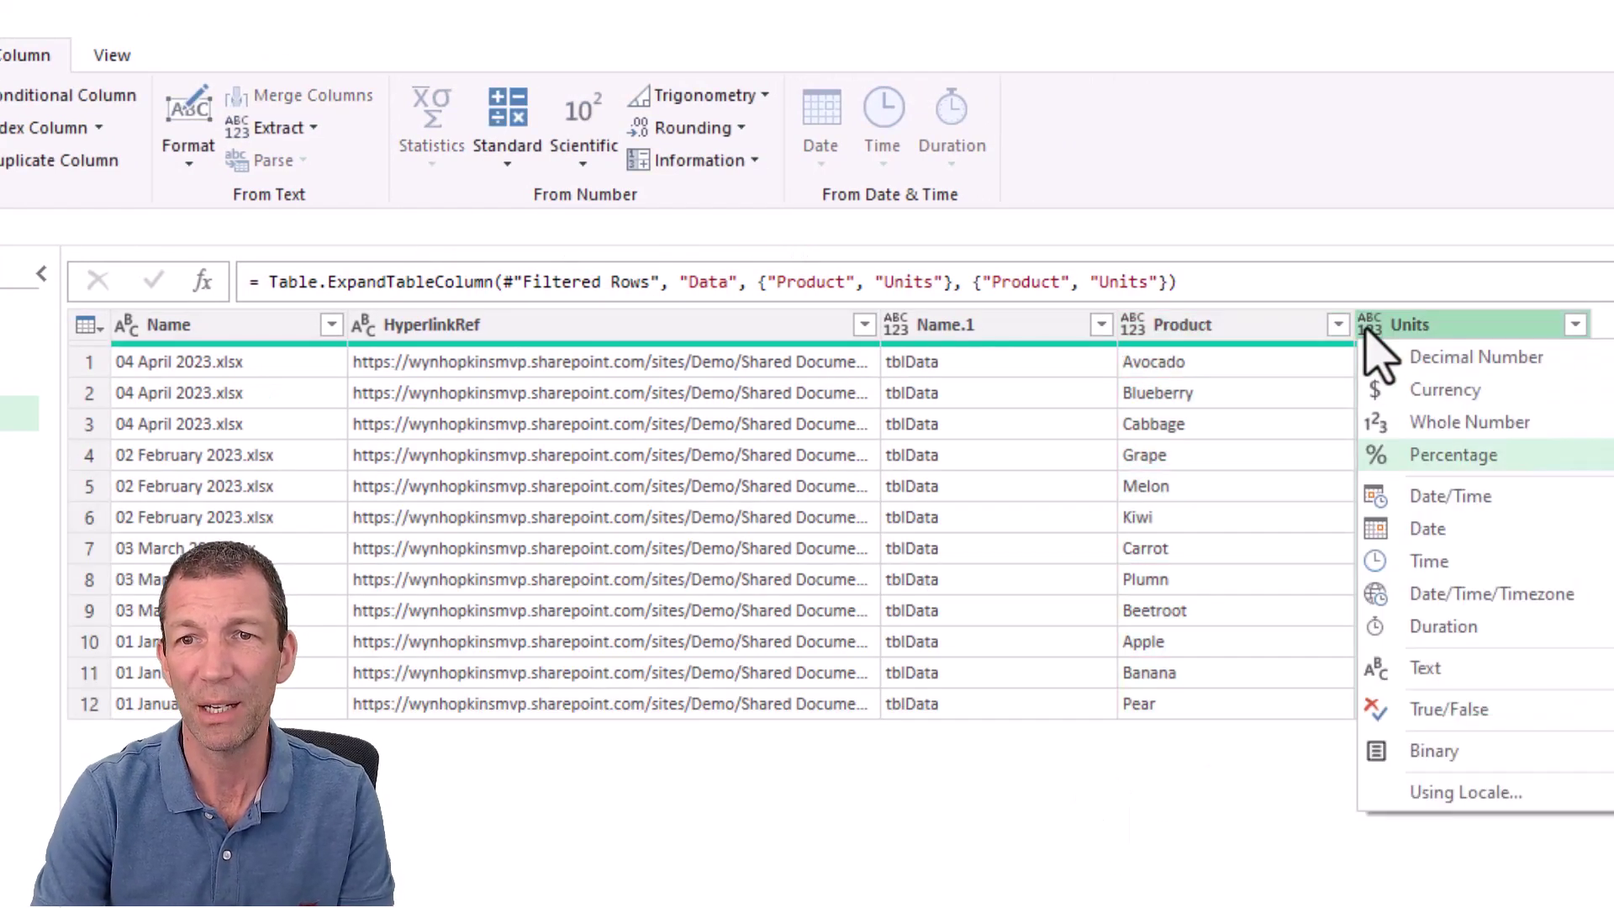
click(1458, 430)
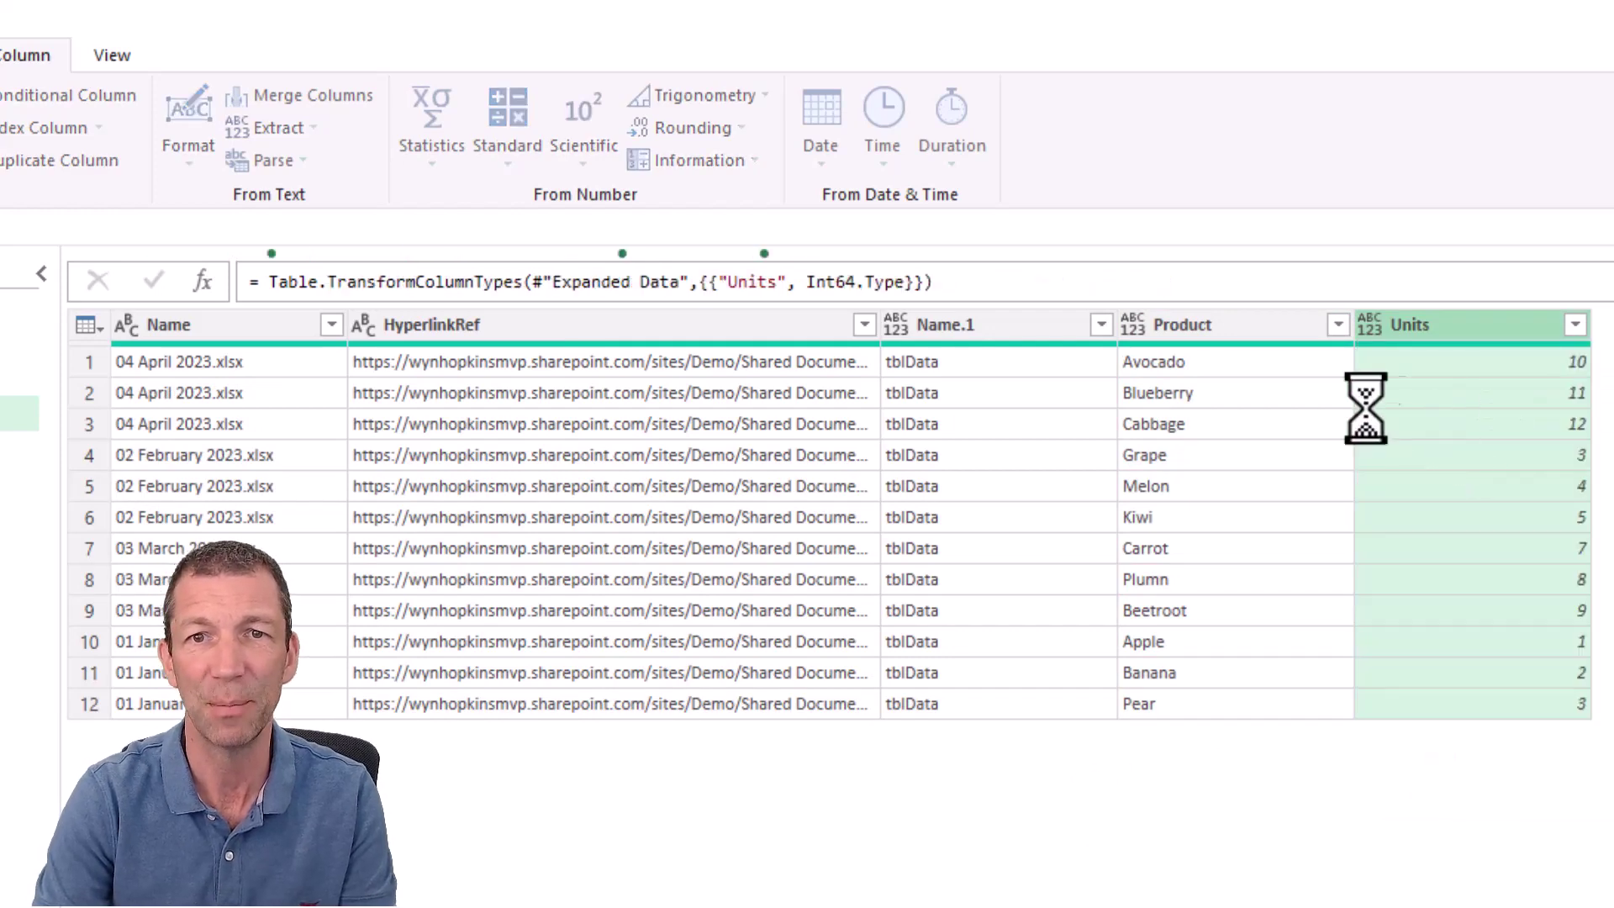
Remove the Name.1 column
click(997, 332)
right_click(998, 332)
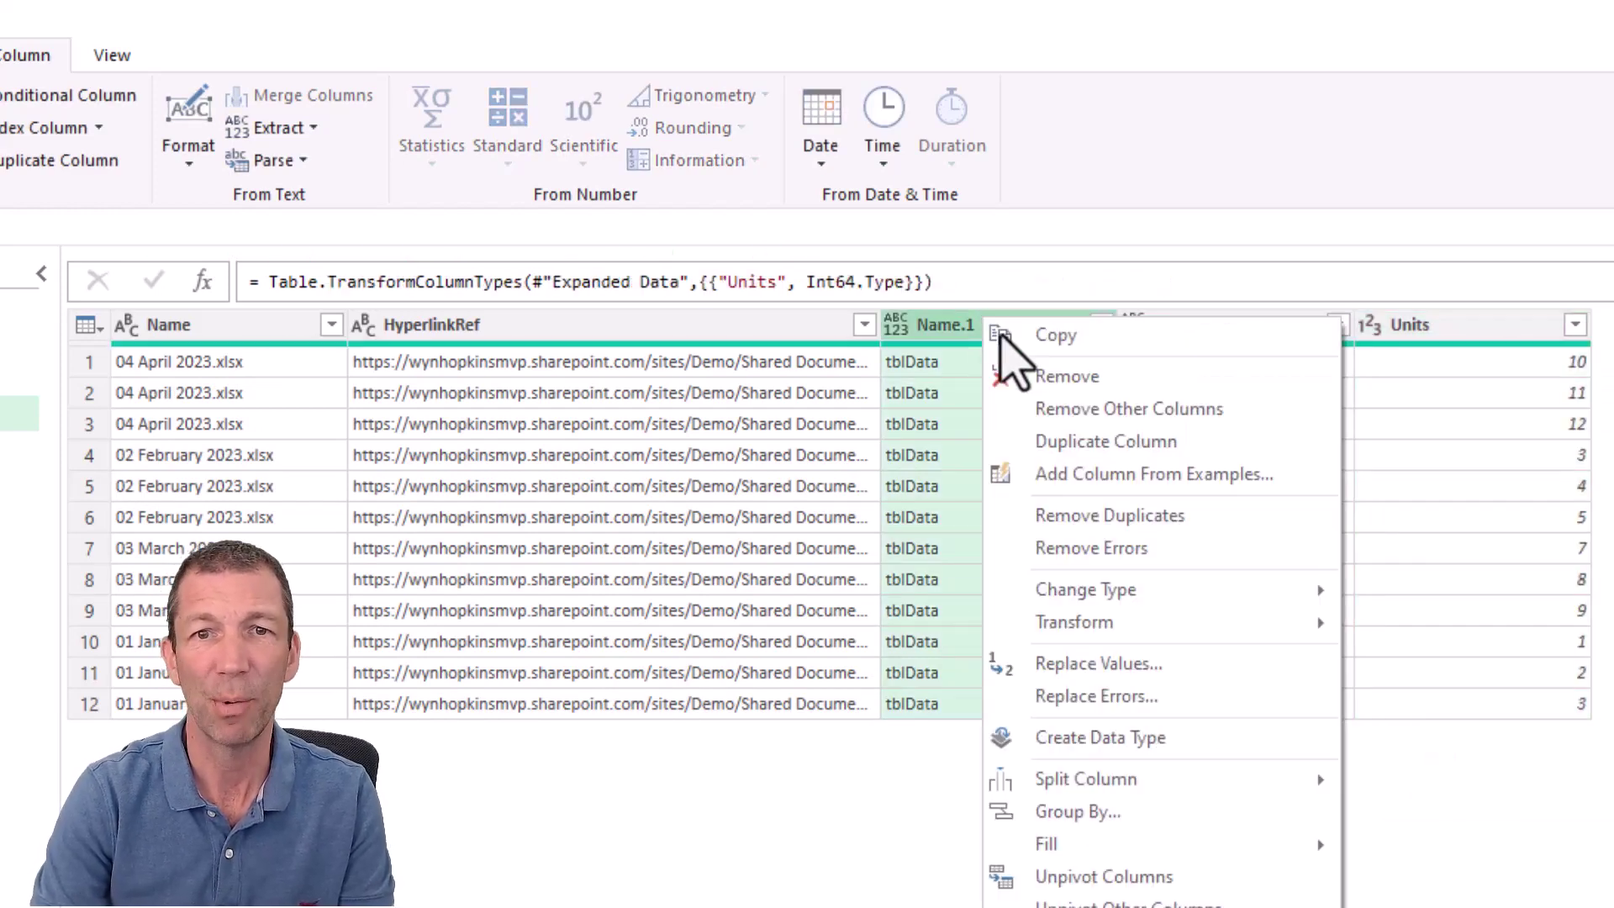
click(1061, 376)
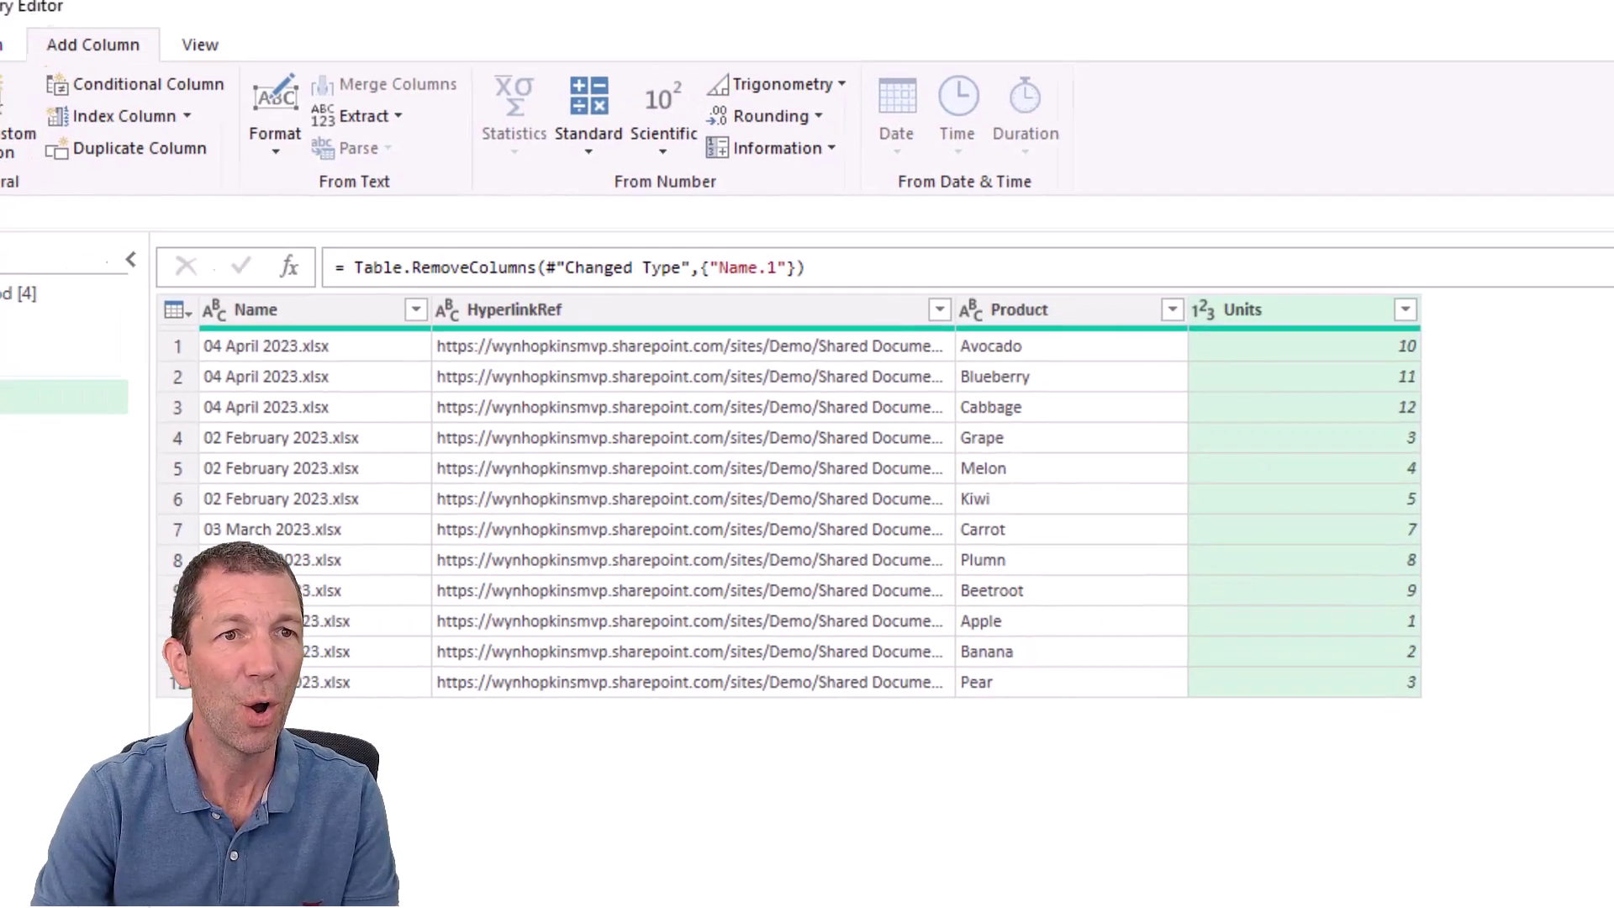
Load the 2Consolidation query as a table on a new worksheet and close the Queries pane
click(252, 21)
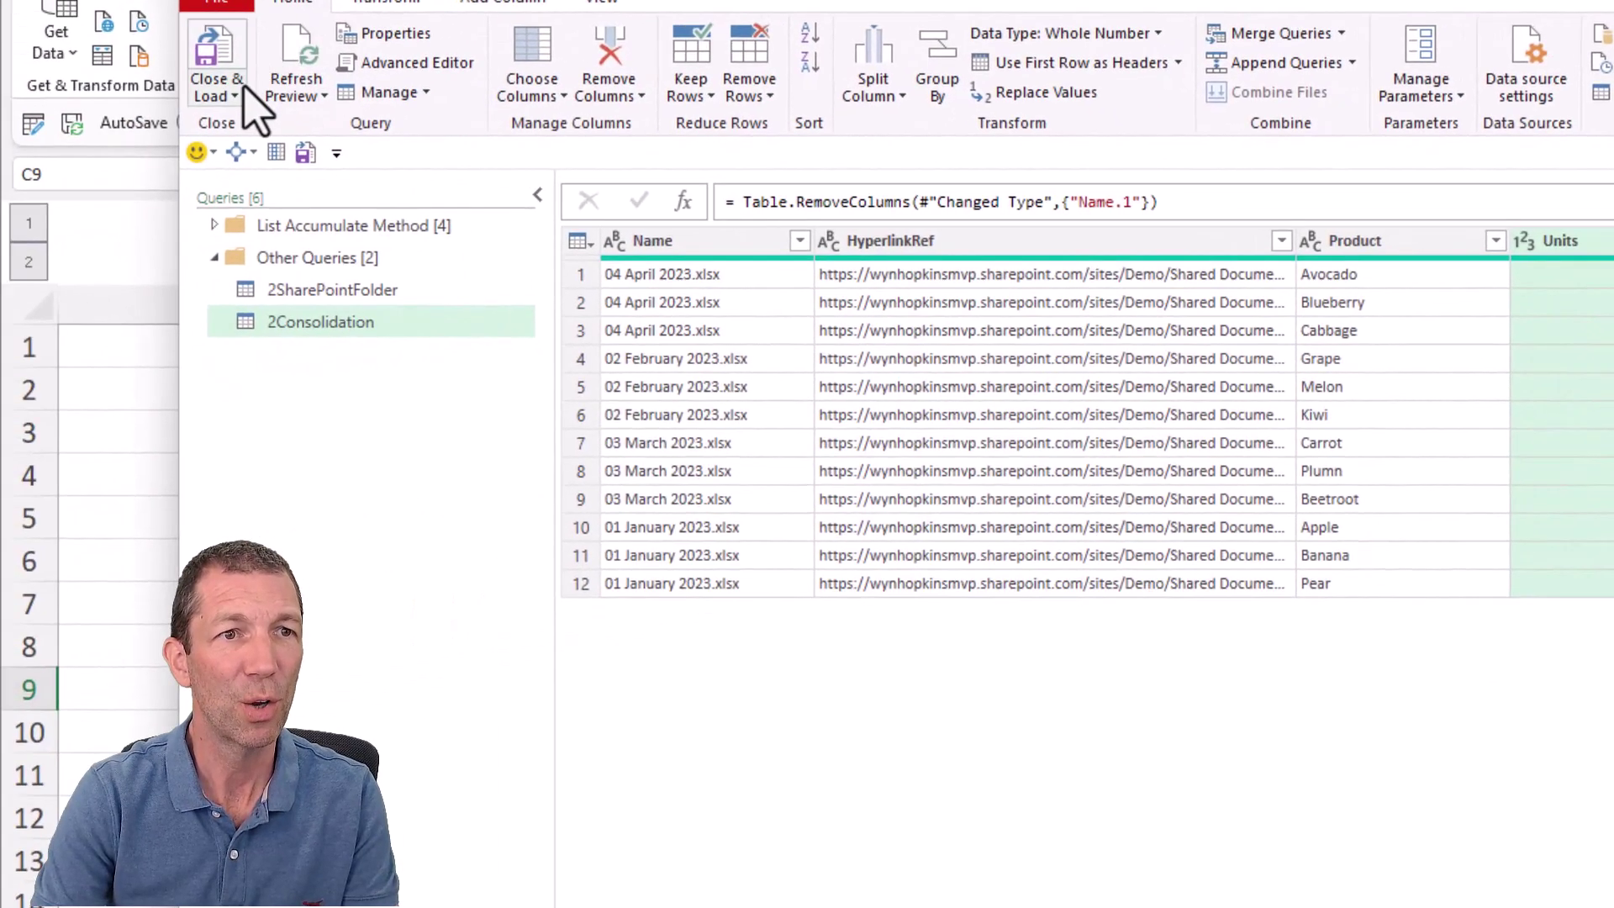
click(217, 93)
click(181, 154)
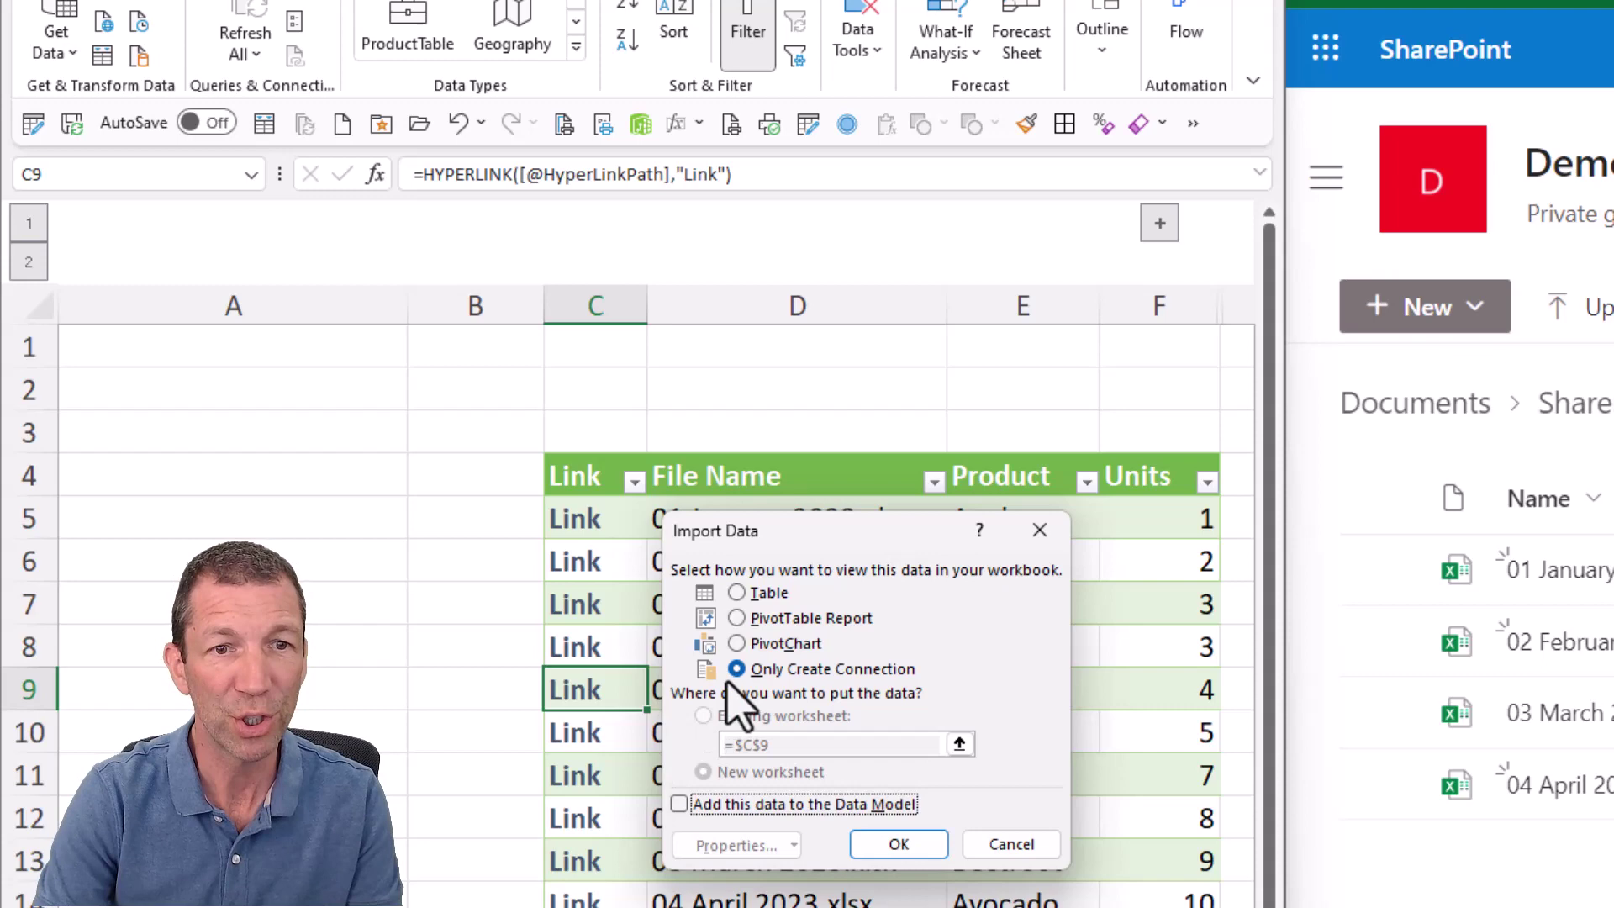
click(743, 597)
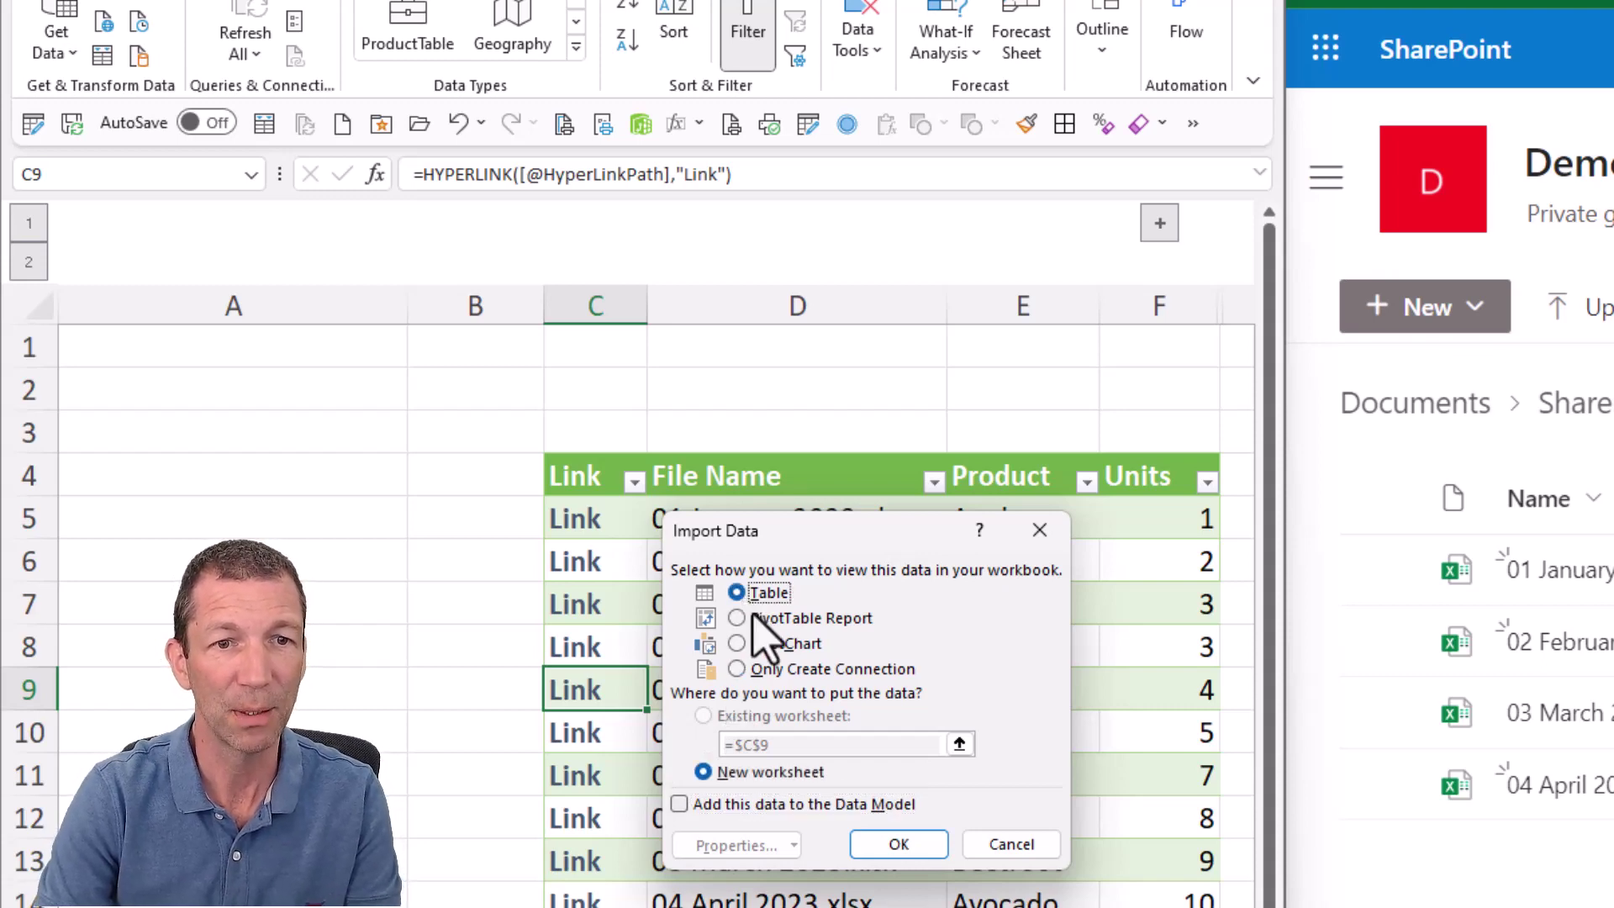
click(897, 843)
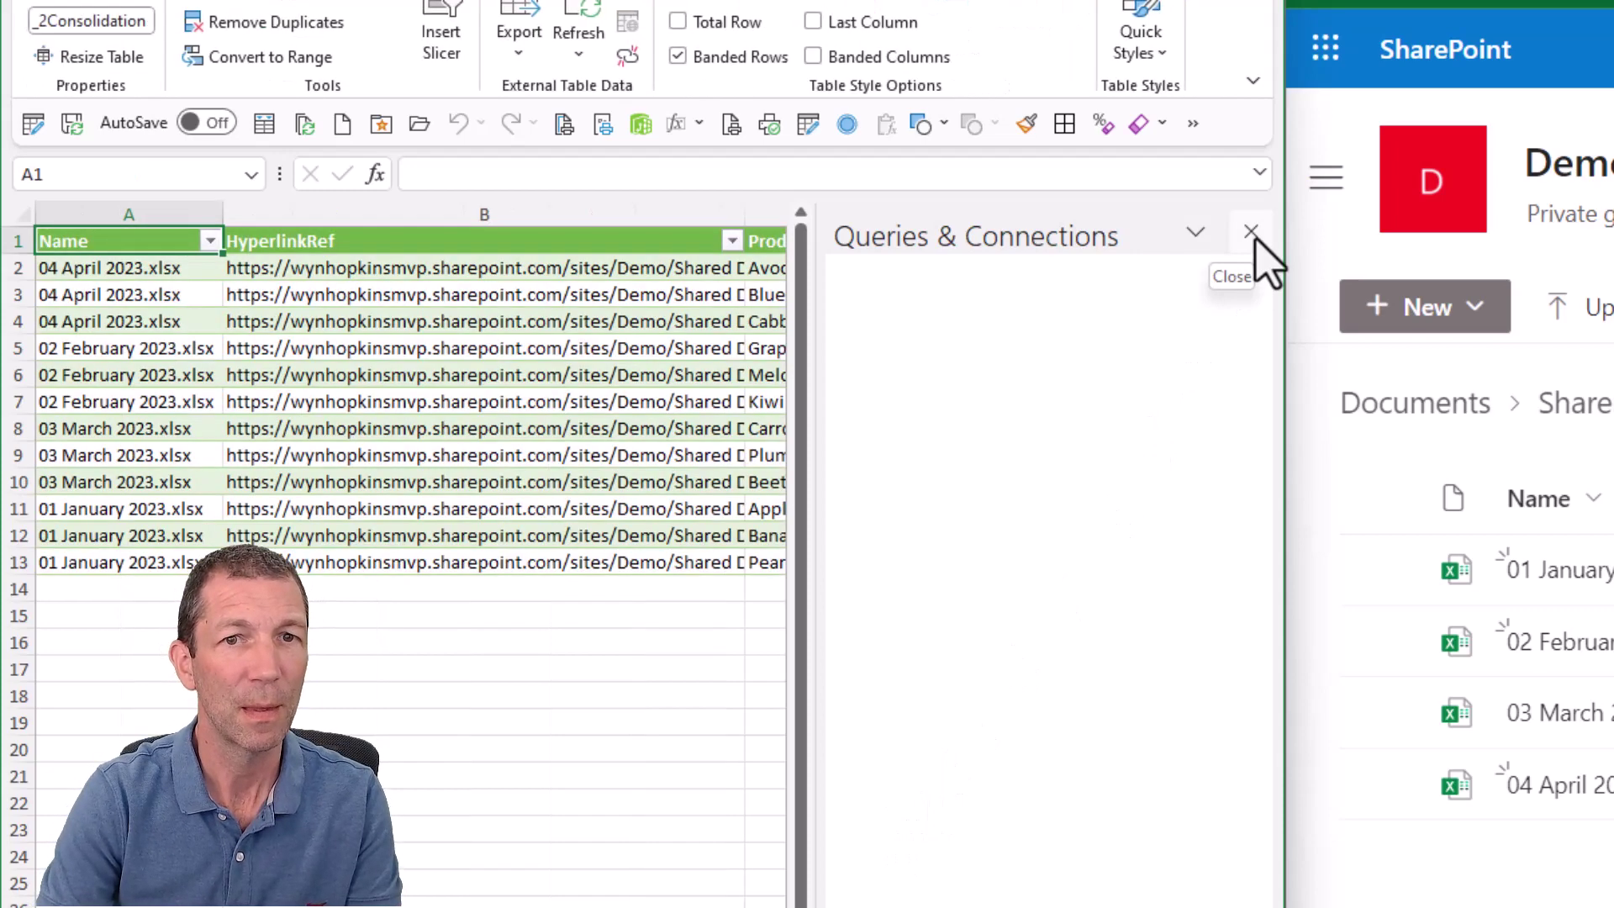
click(1250, 232)
Insert a new first table column before Name and head it Link
drag(222, 216, 301, 222)
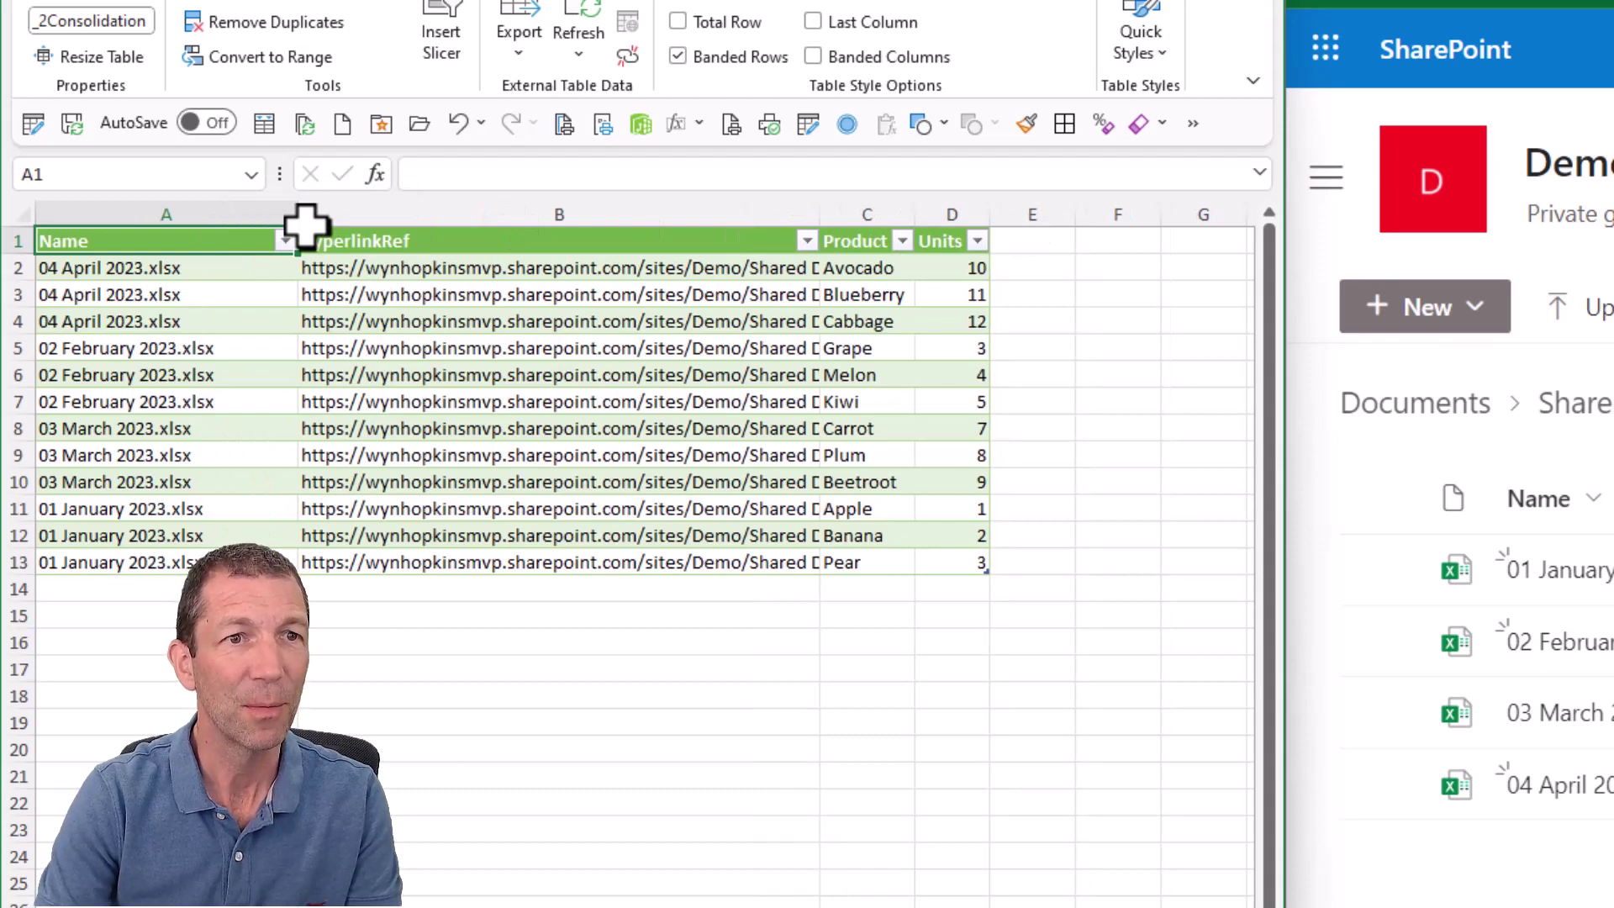
click(267, 426)
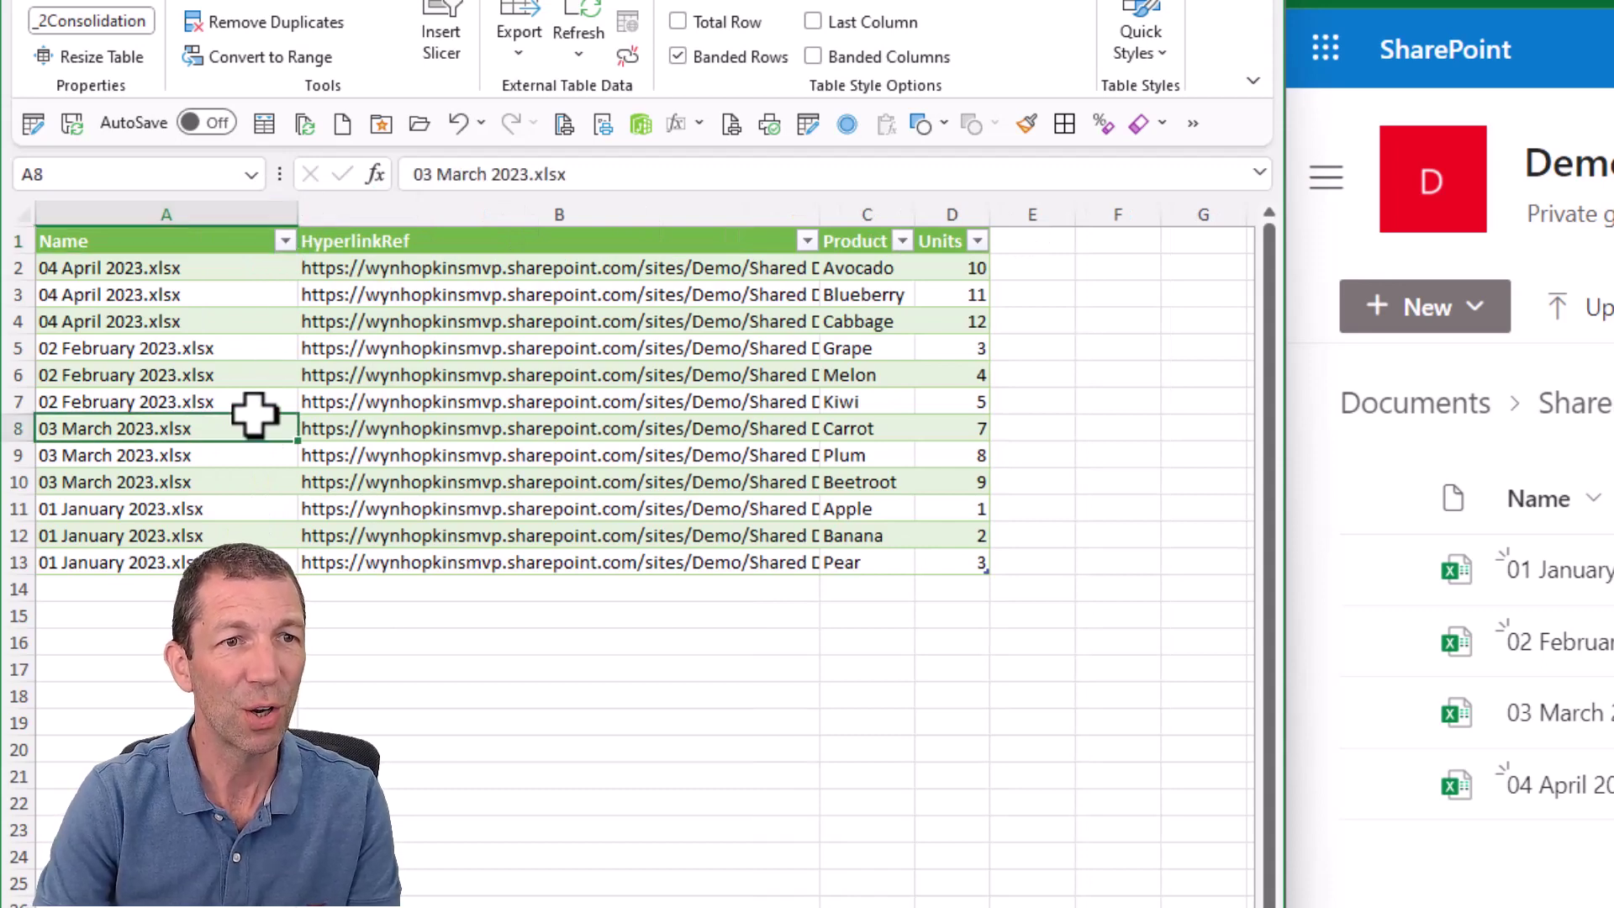
key(ctrl+space)
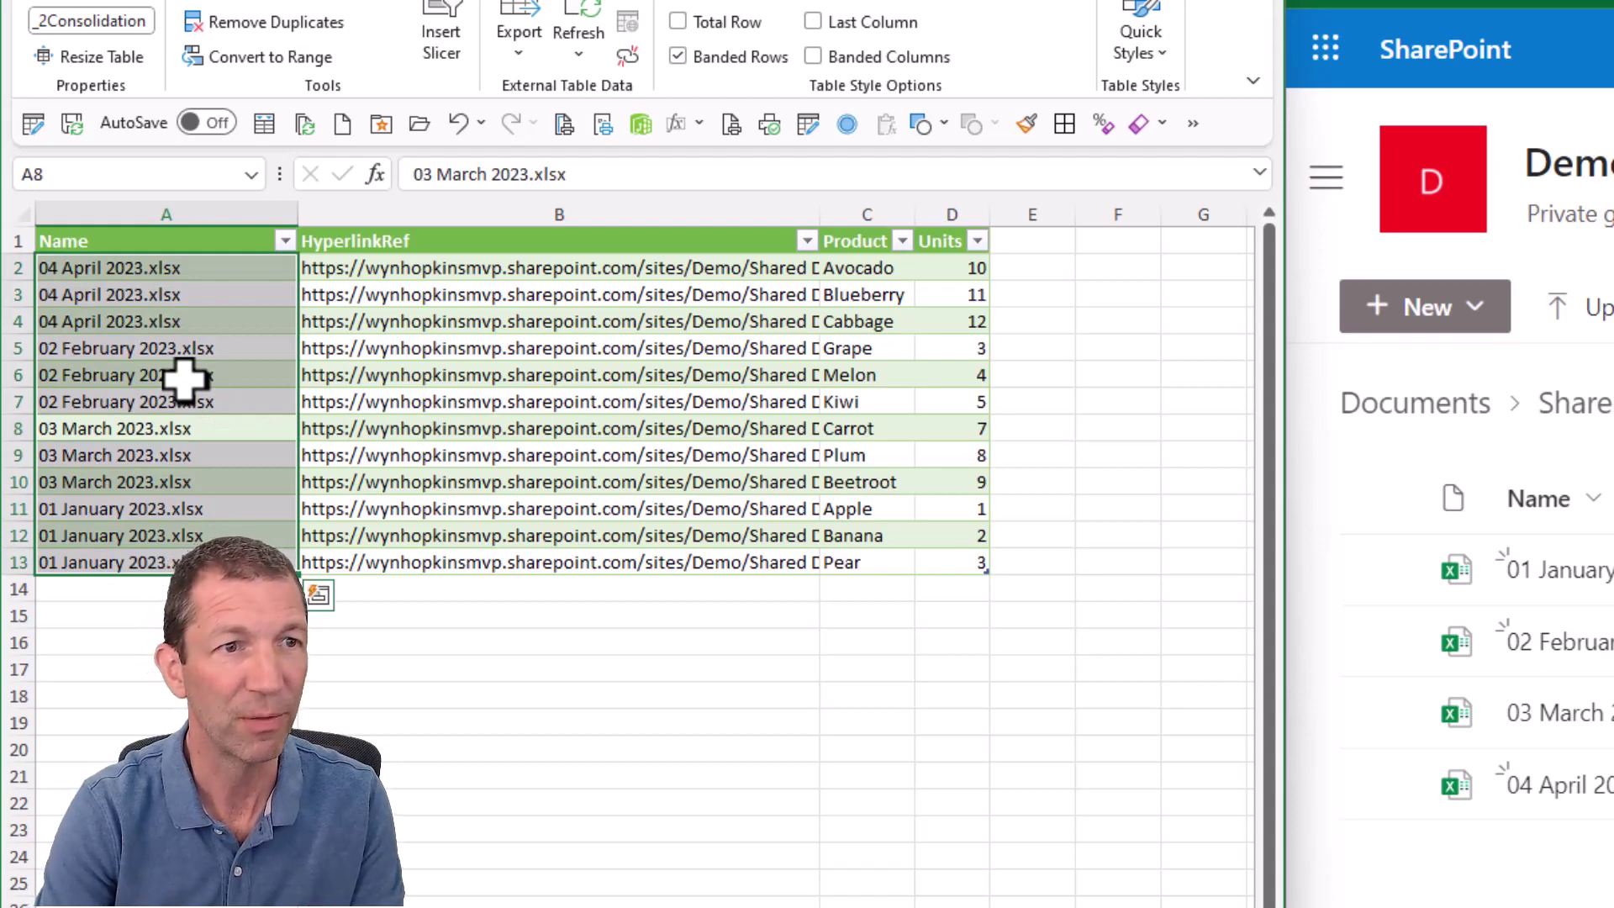
key(ctrl+shift+plus)
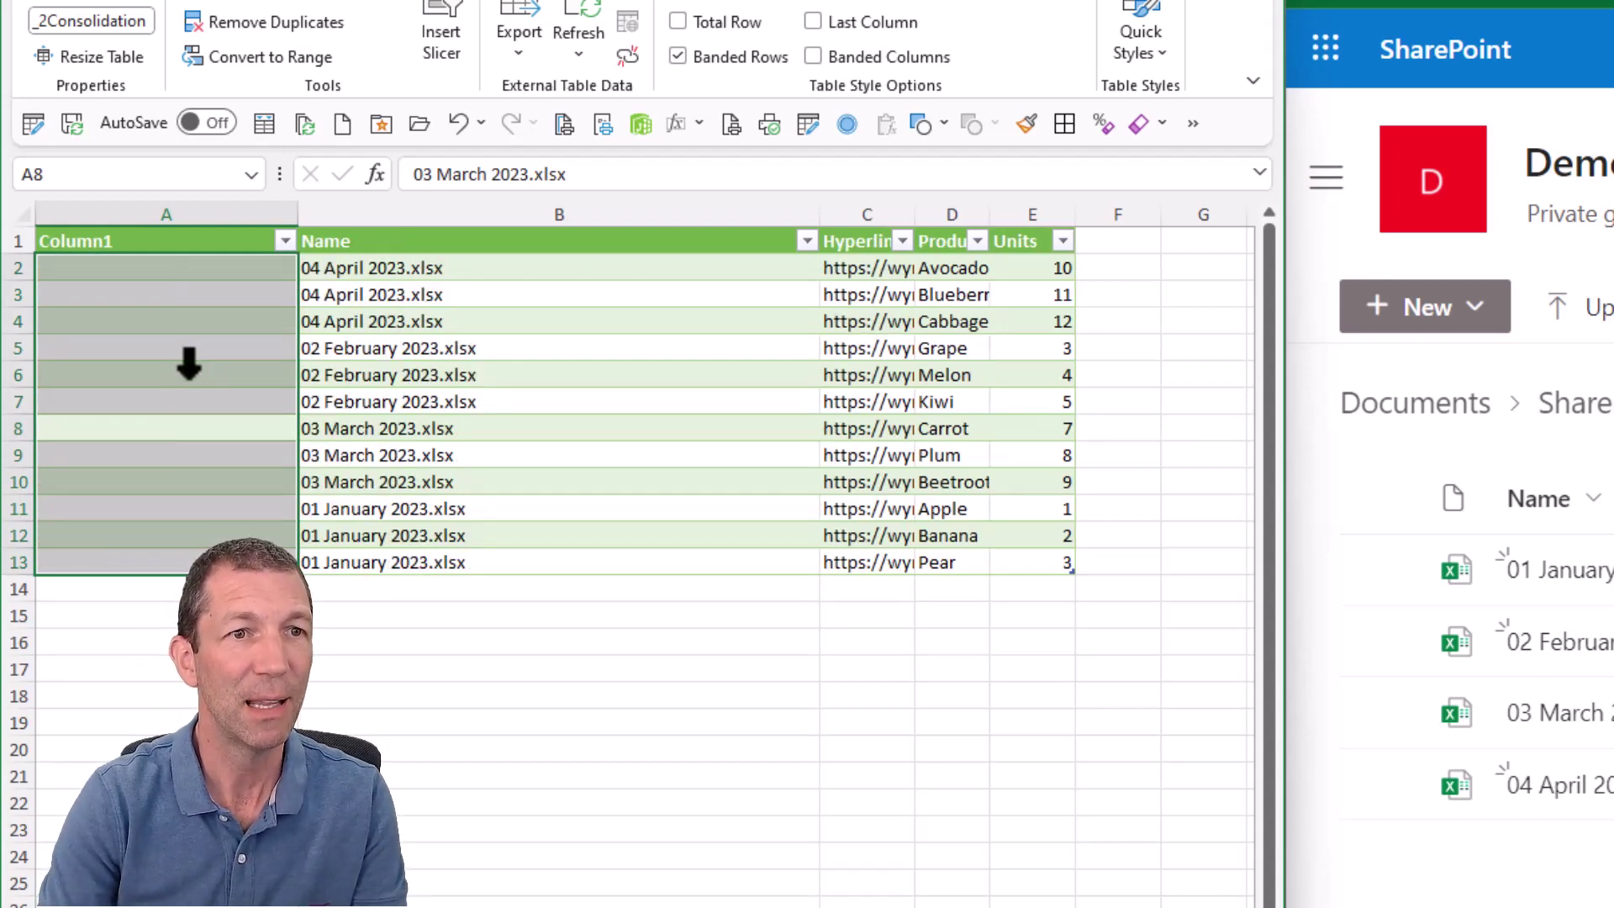
click(204, 246)
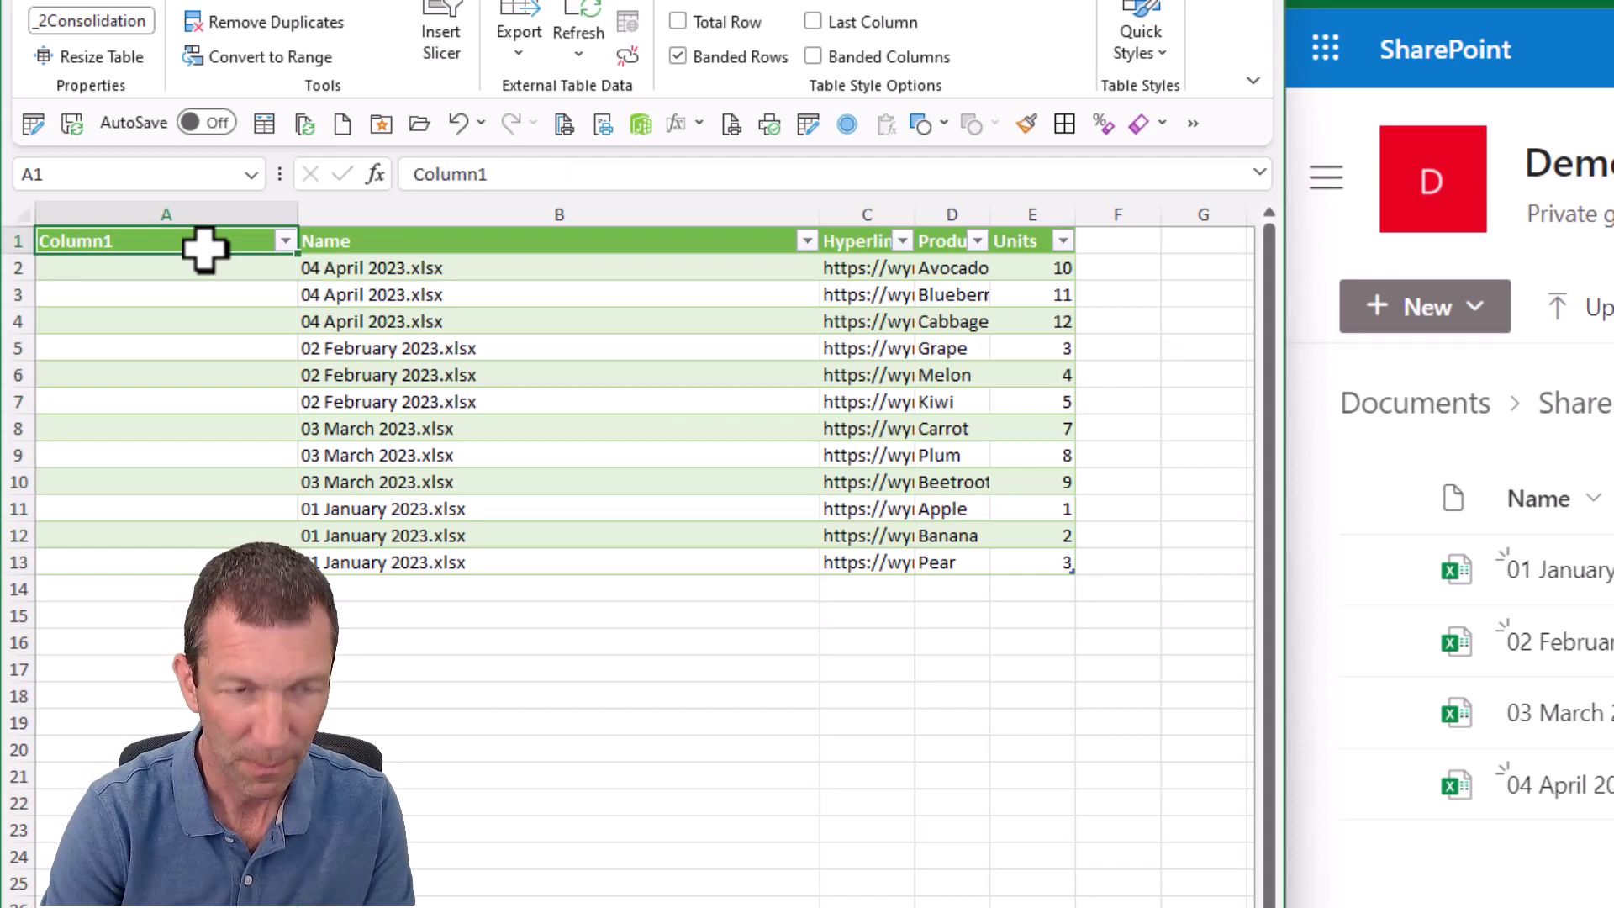
key(BackSpace)
key(Return)
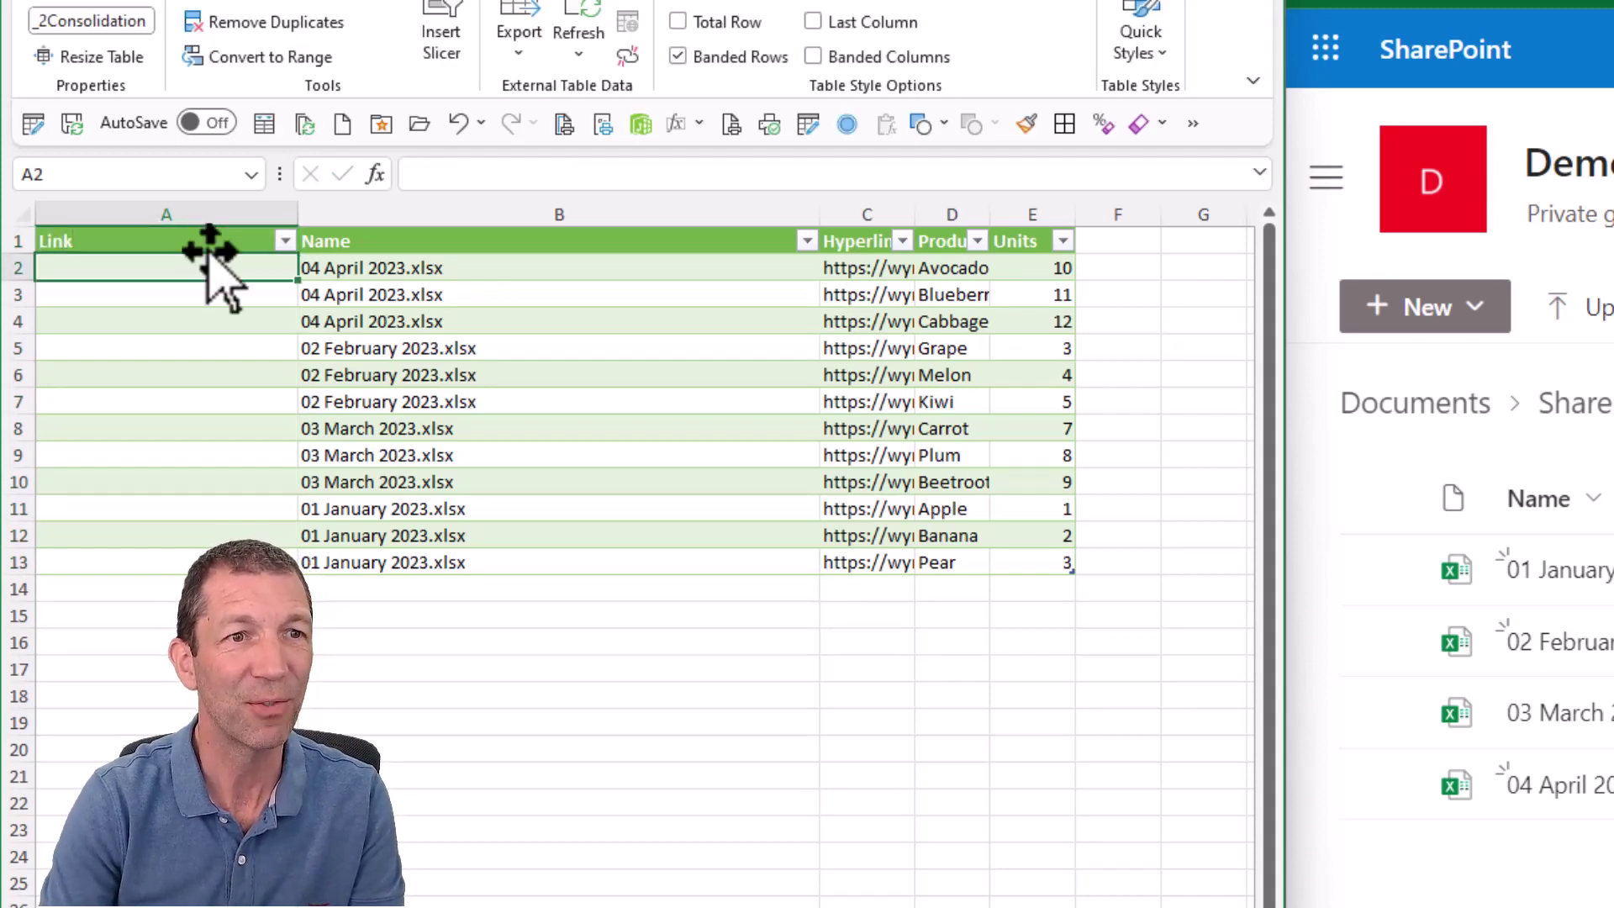
text(=hyp)
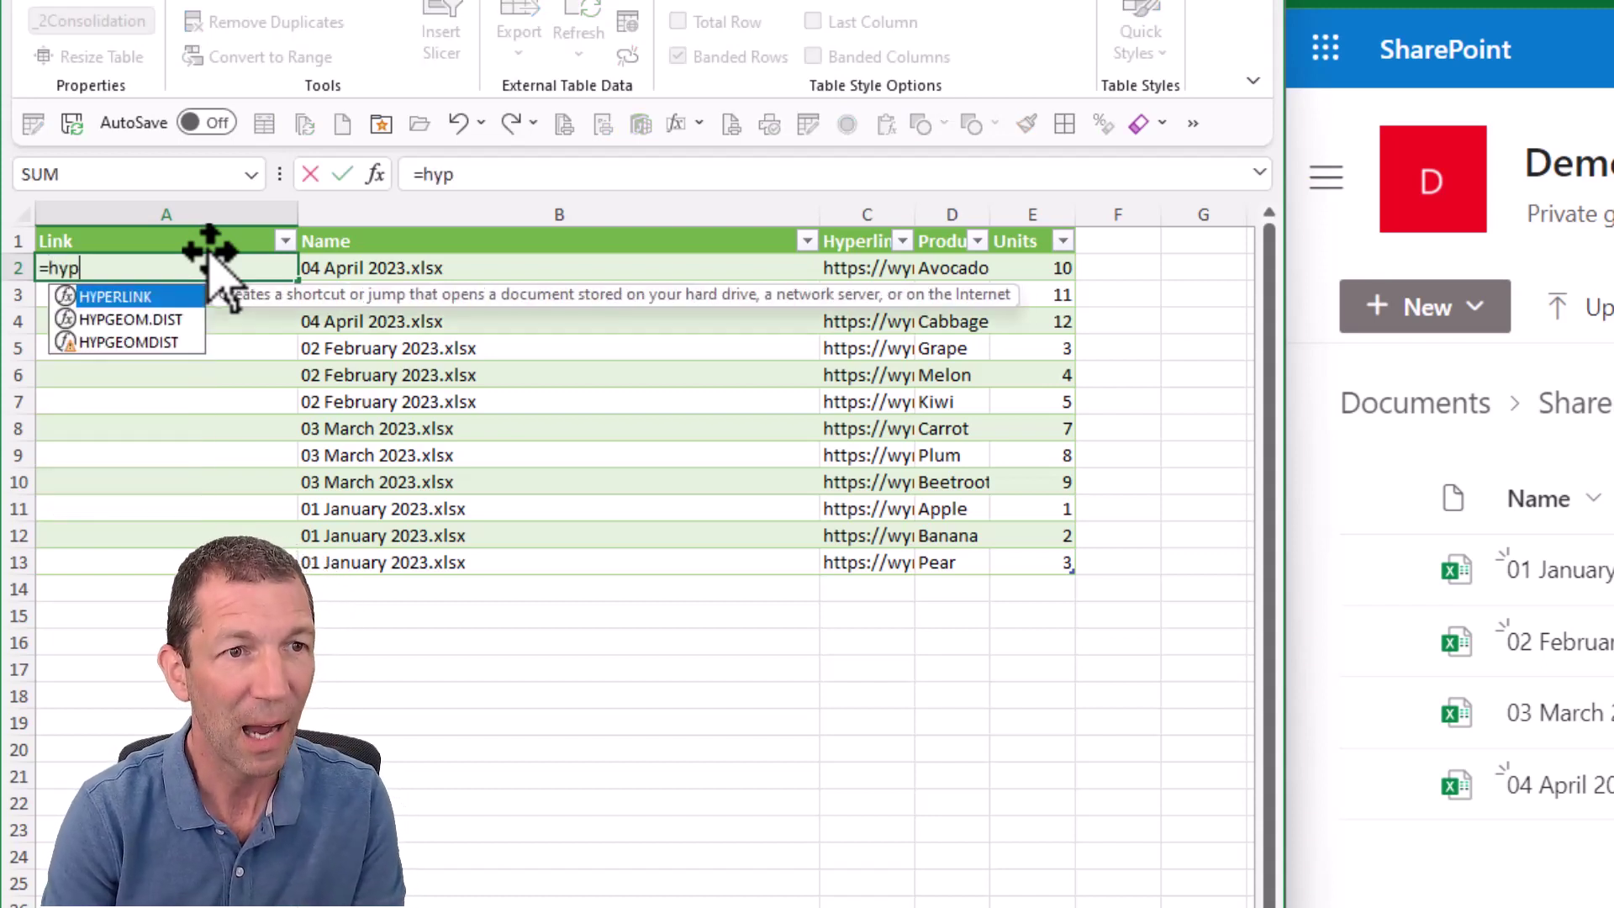
key(Tab)
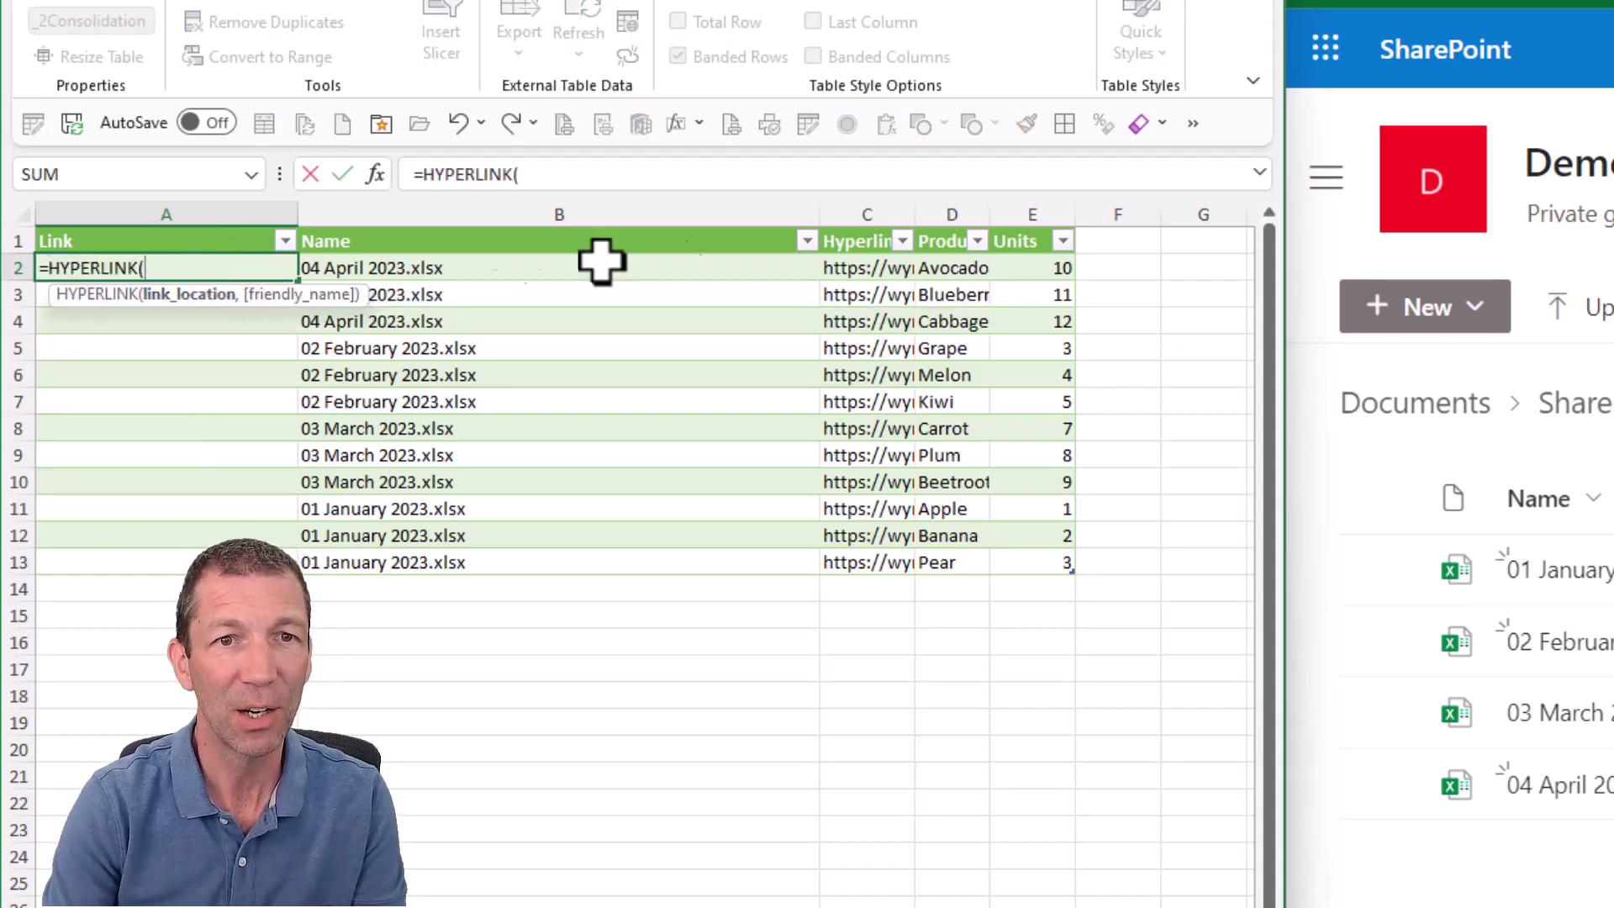
click(872, 268)
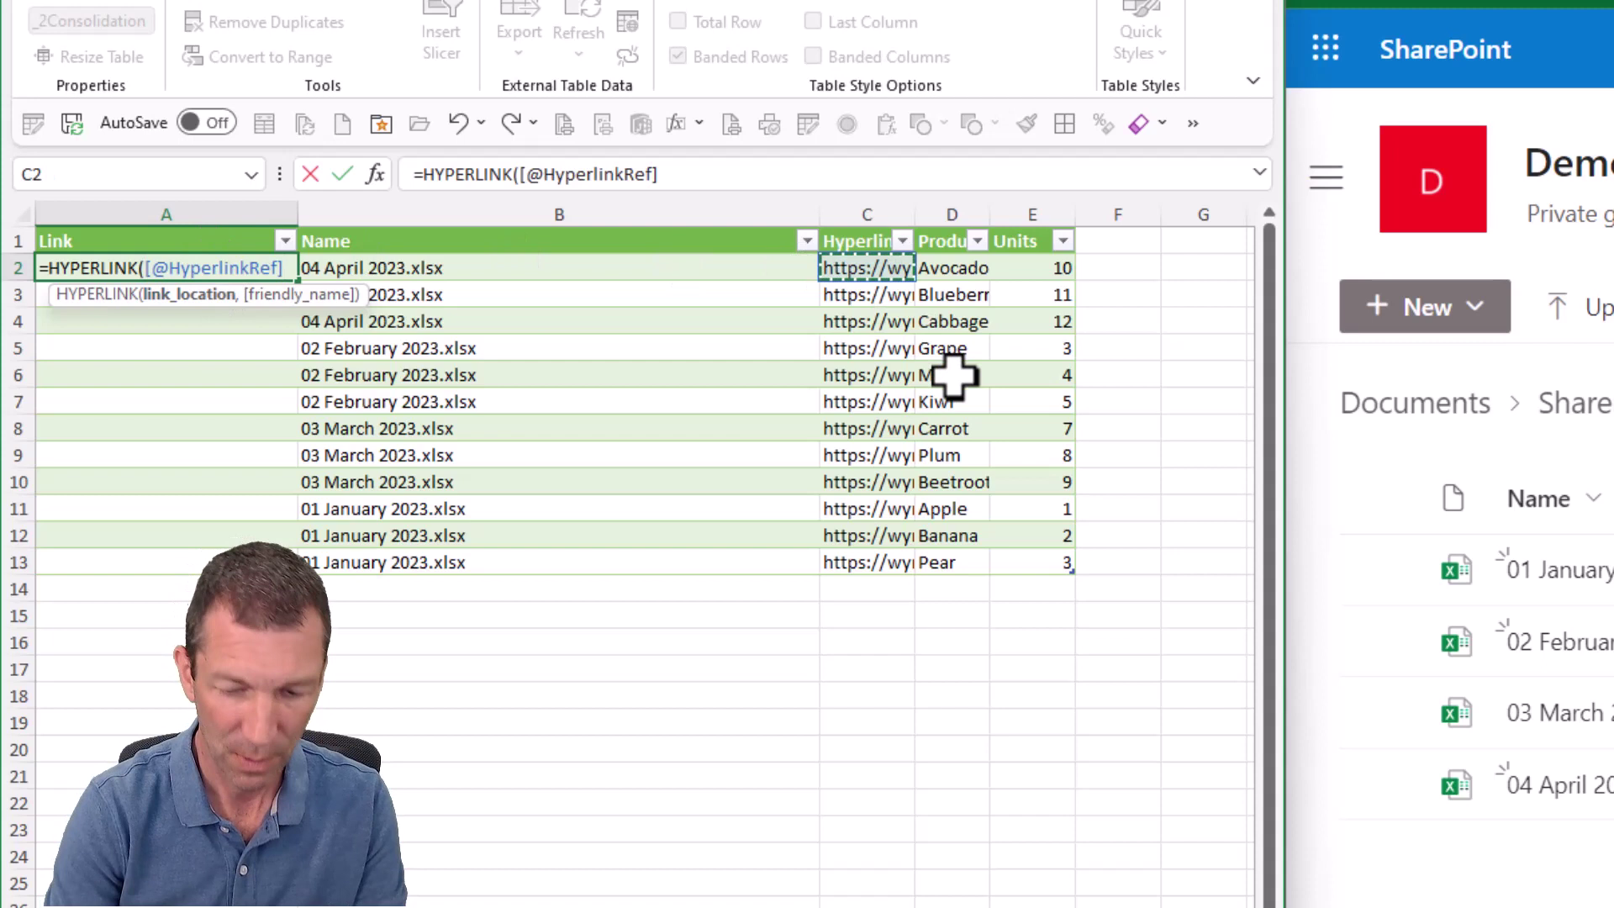
text(,")
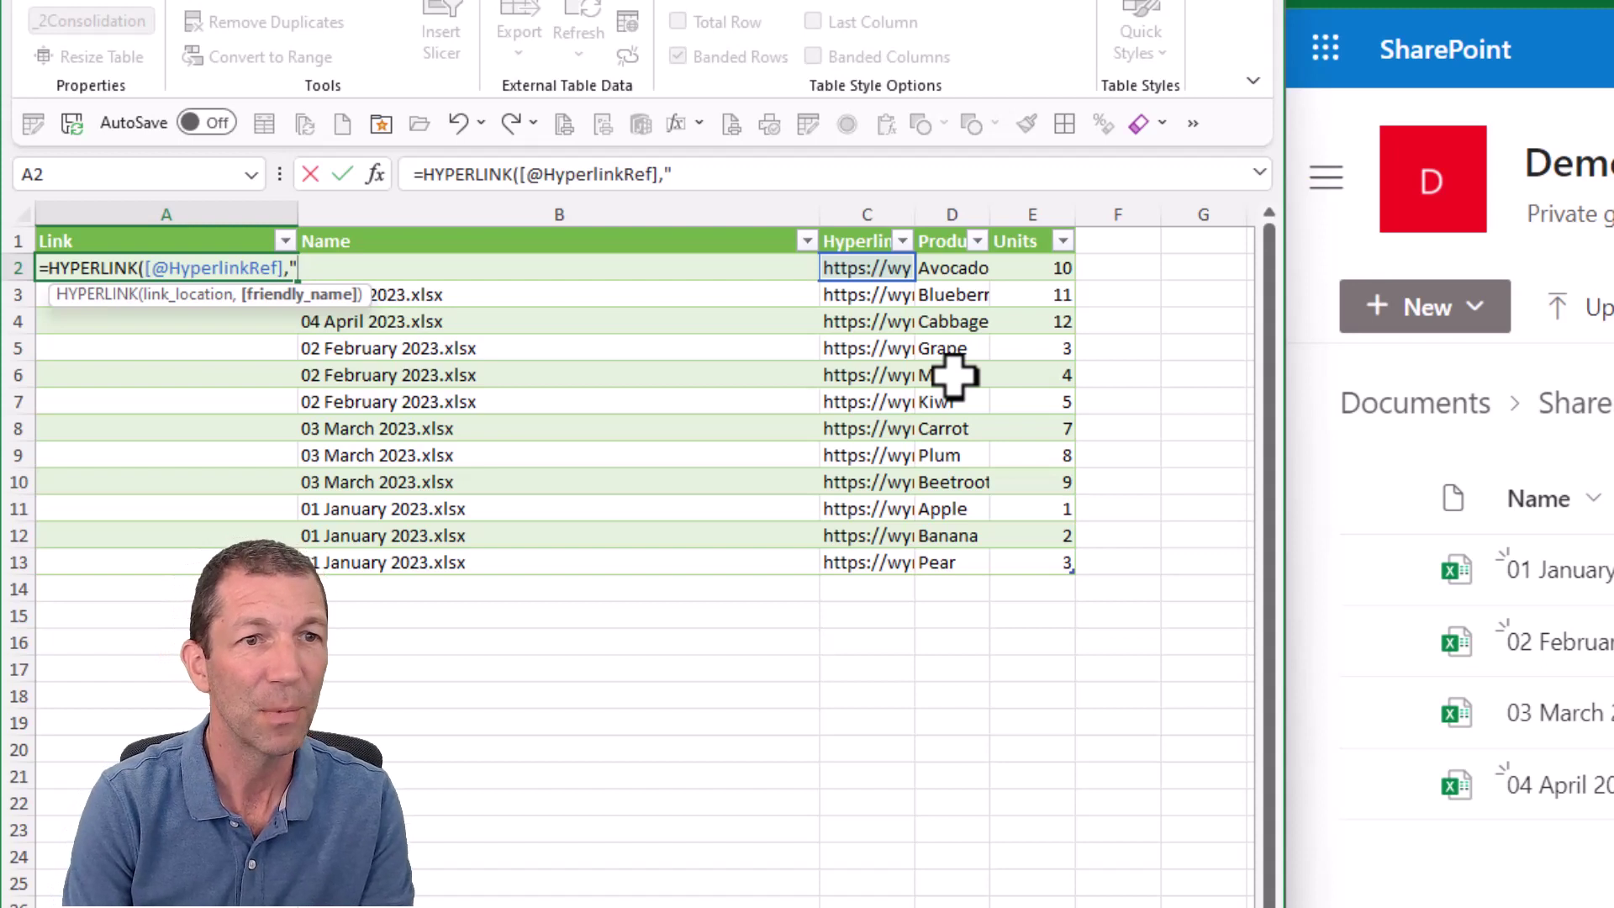
key(Return)
key(Tab)
key(Escape)
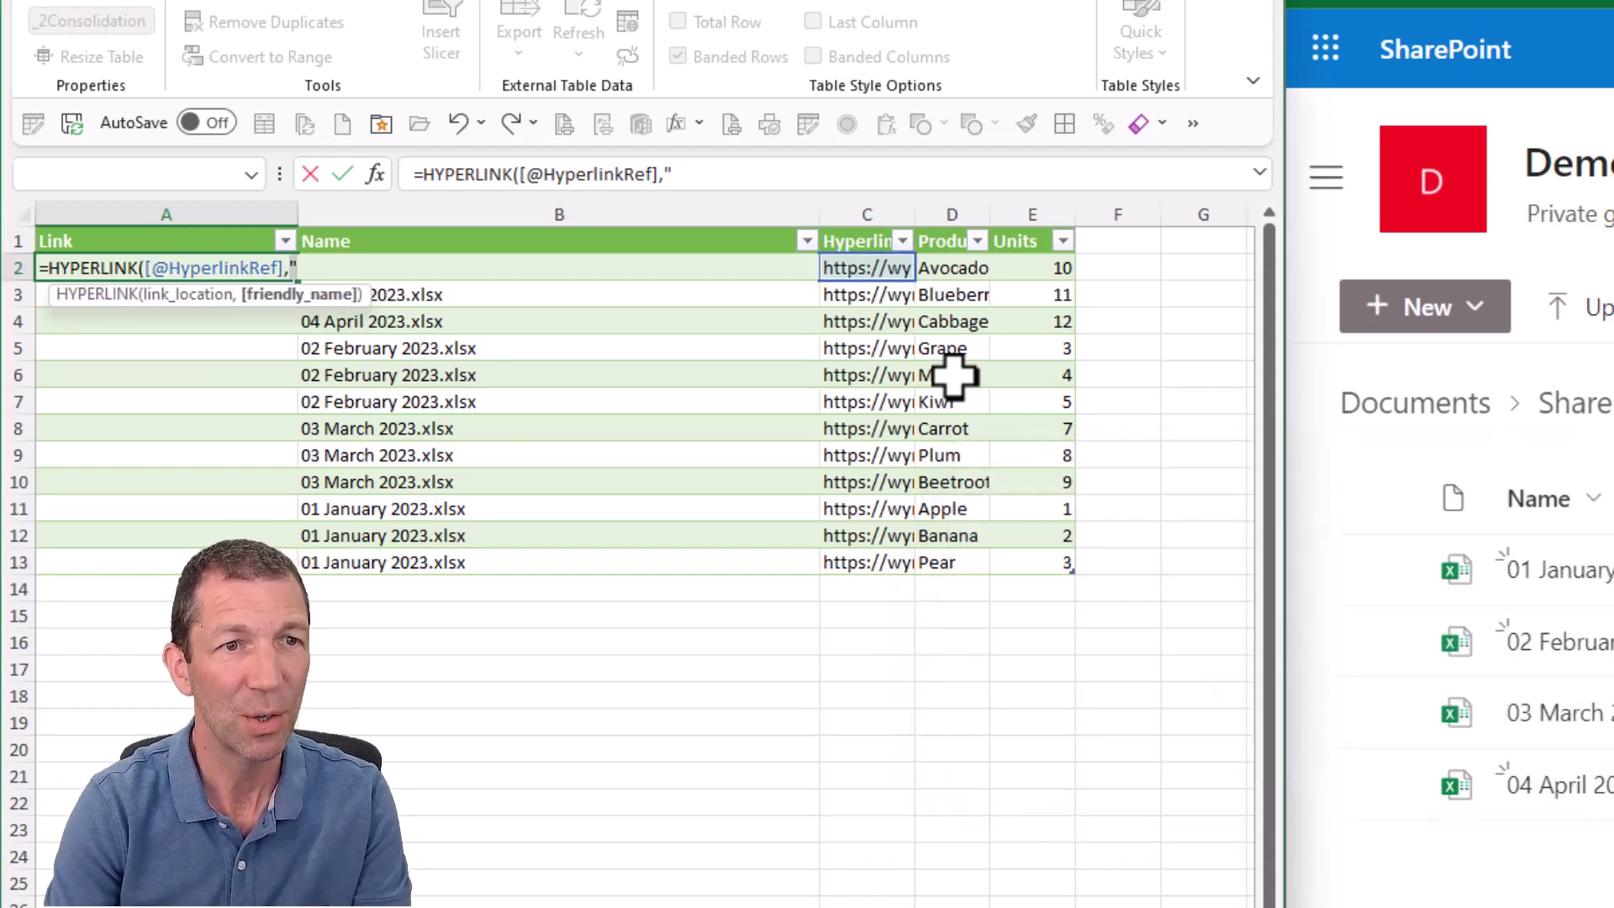
click(497, 300)
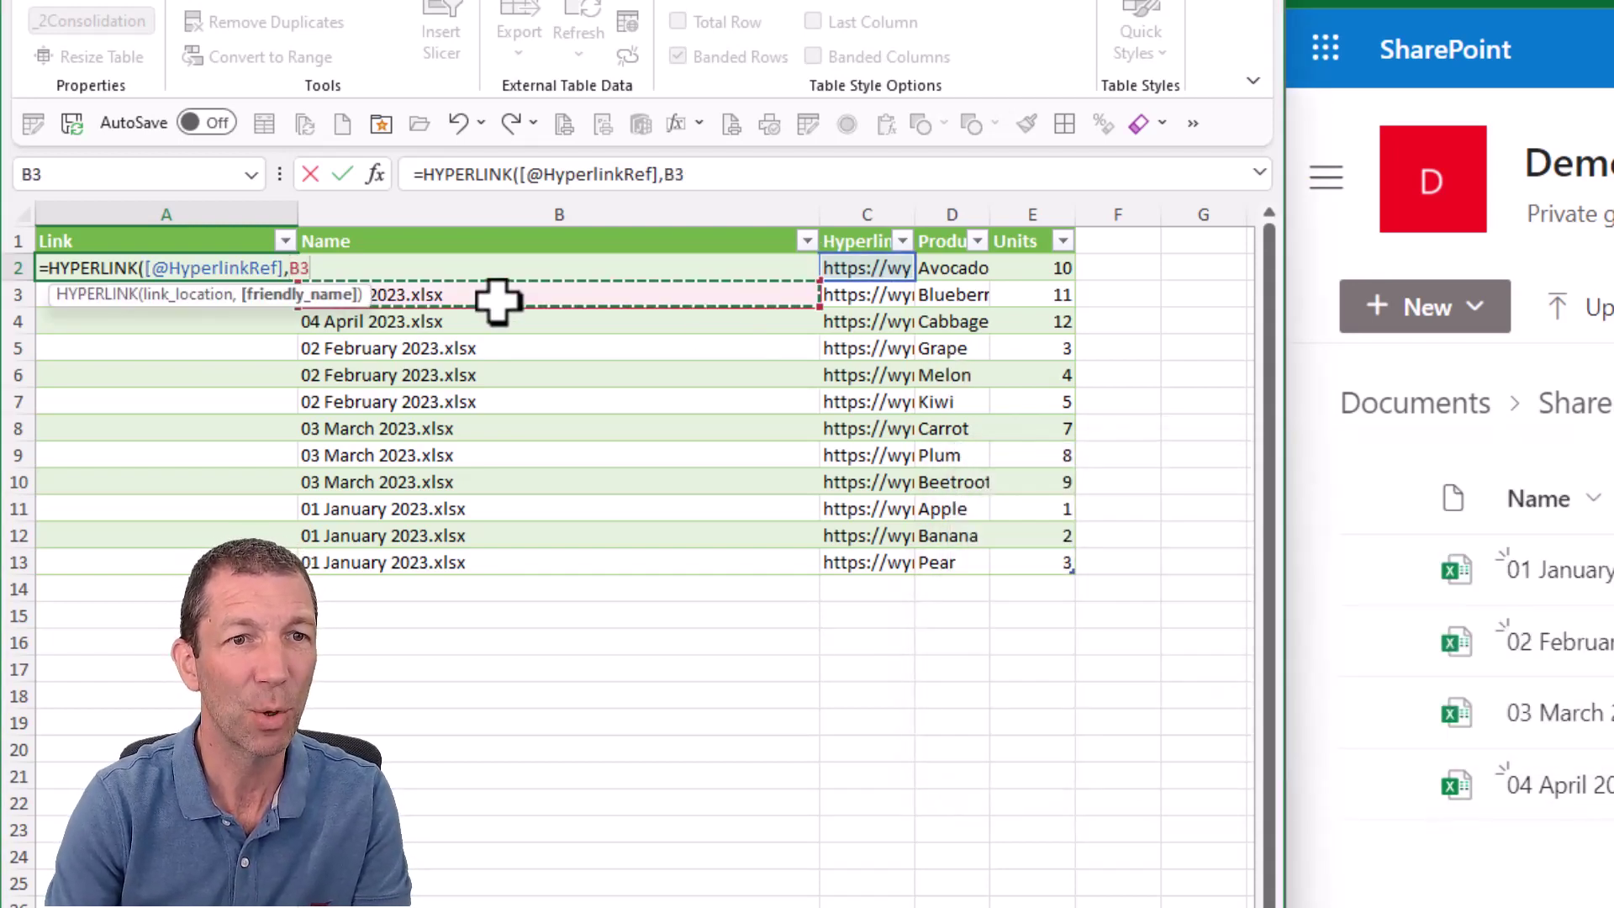
key(Up)
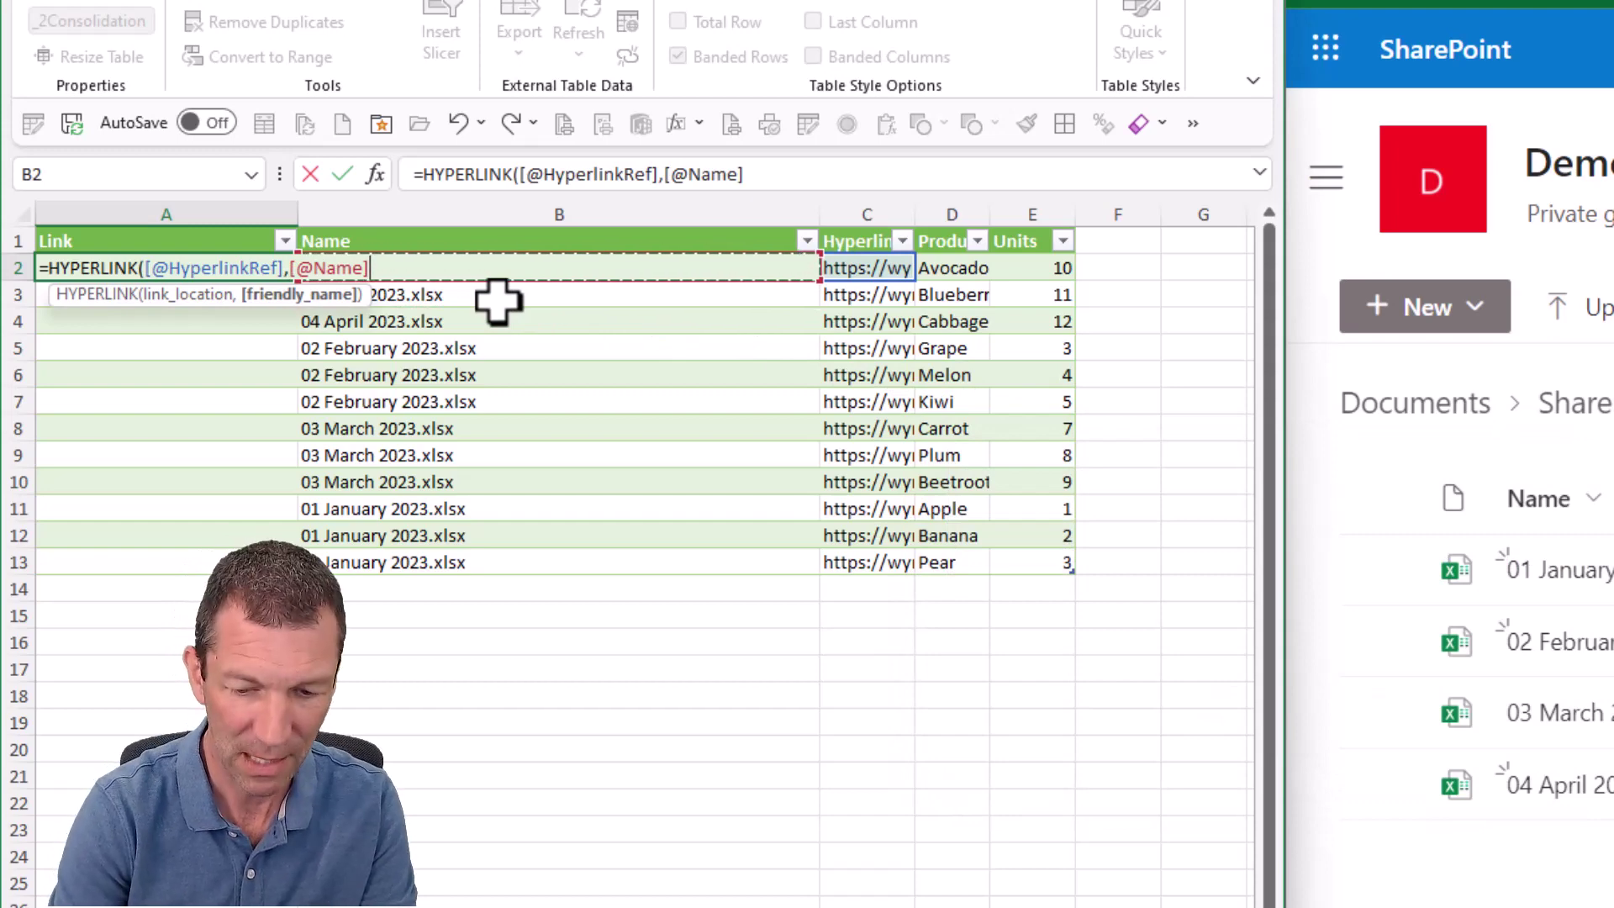
text())
key(ctrl+Return)
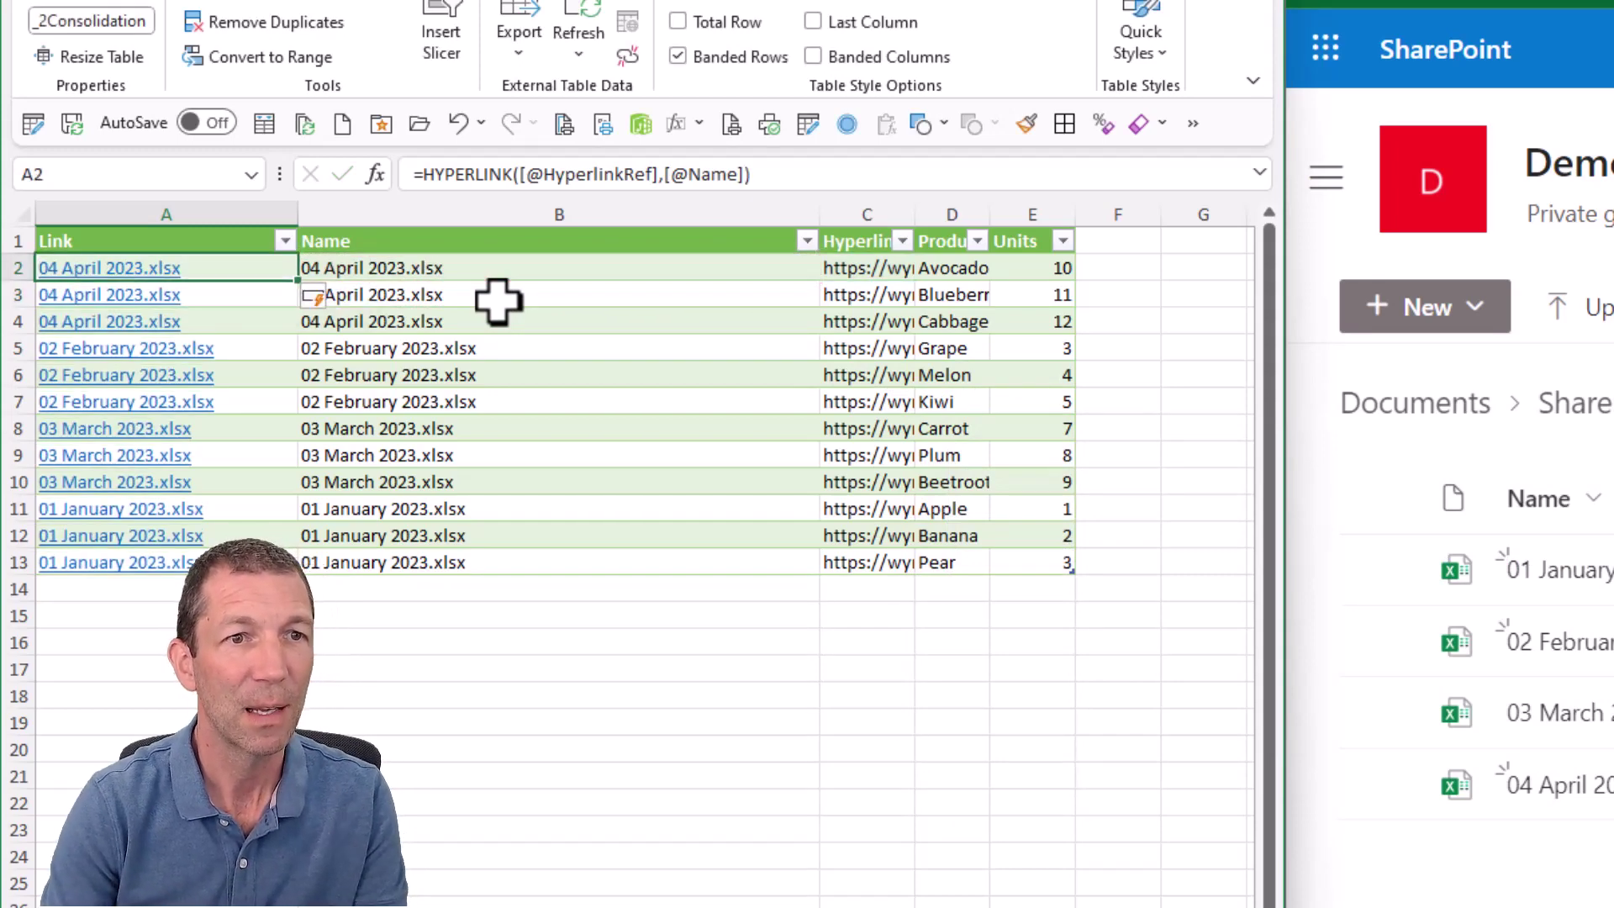
Group the Name and HyperlinkRef columns (B:C) and collapse them
mouse_move(508, 216)
mouse_down()
mouse_move(857, 223)
mouse_move(823, 222)
mouse_up()
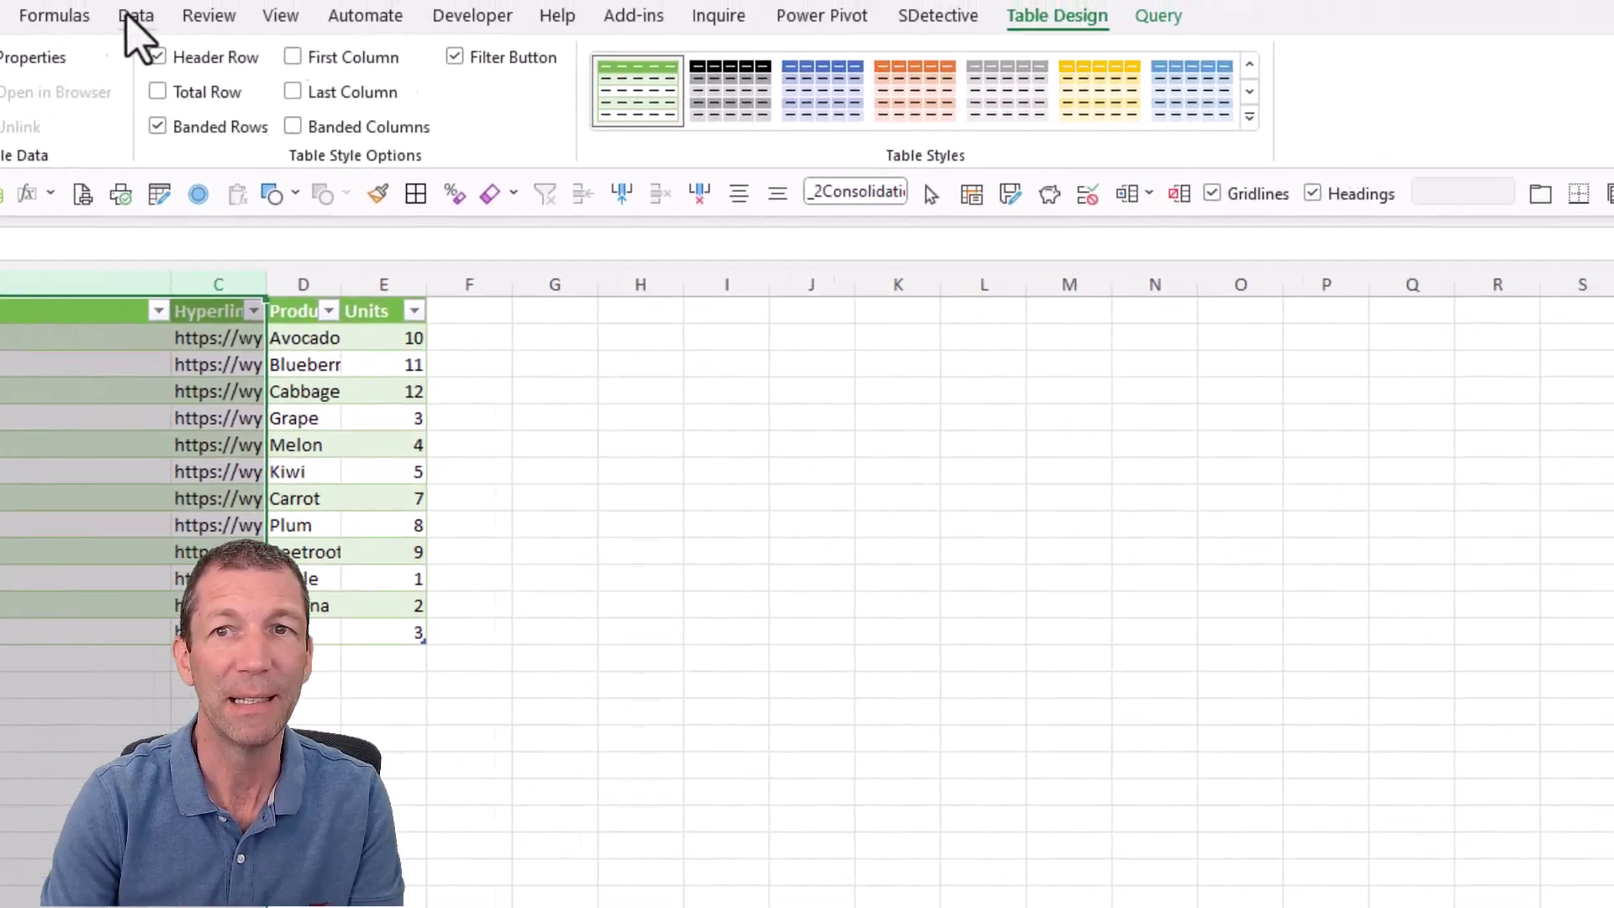
click(133, 19)
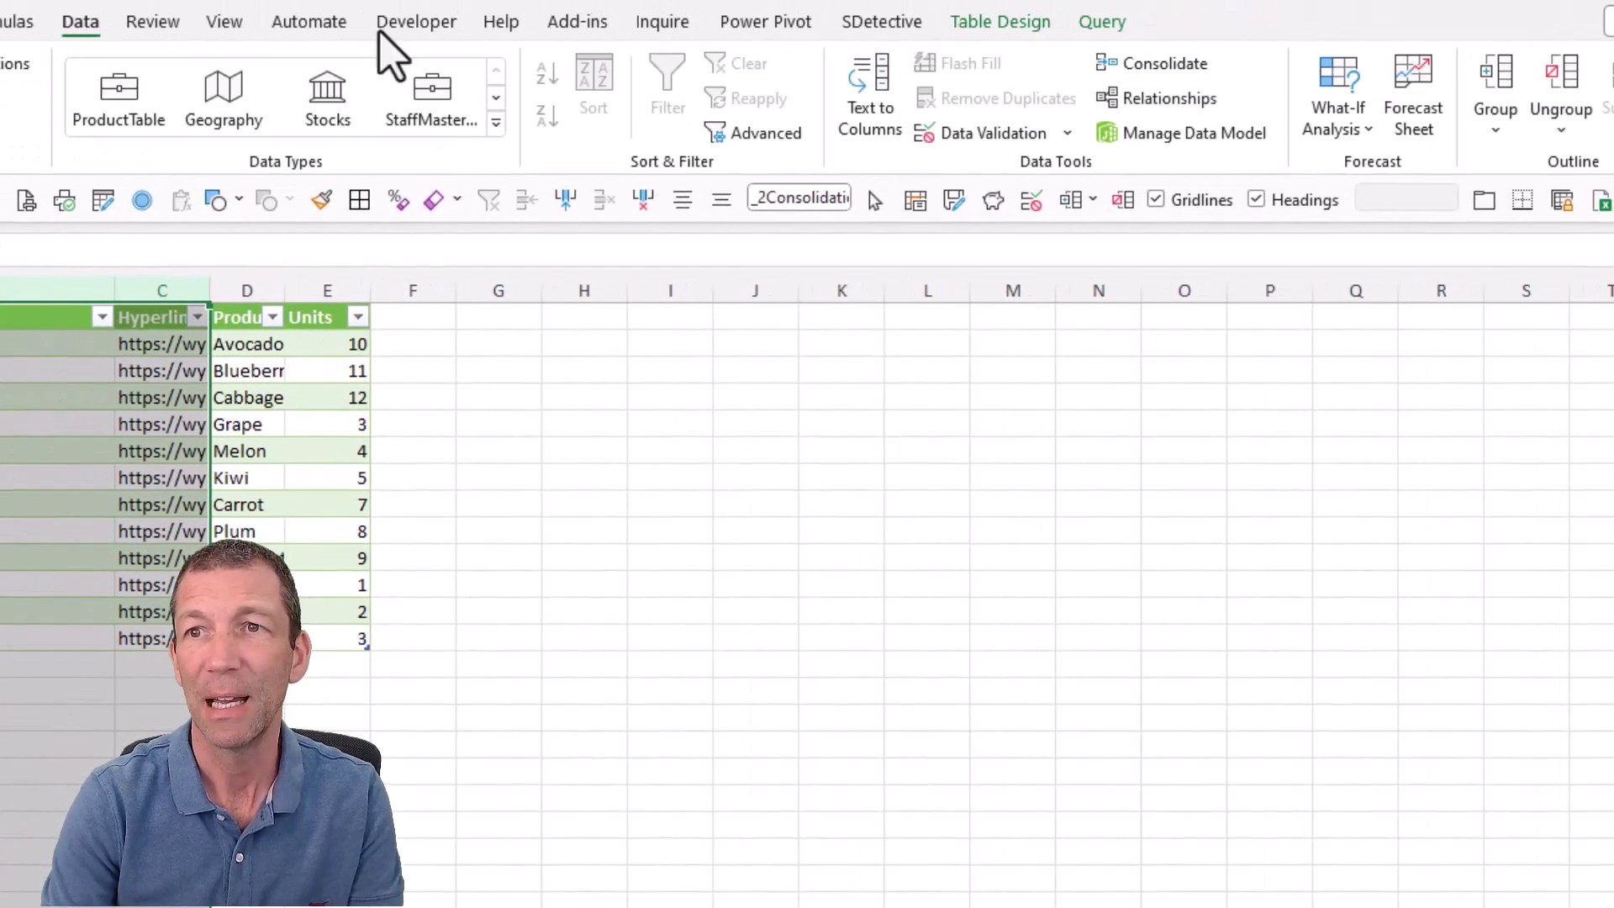
click(1499, 87)
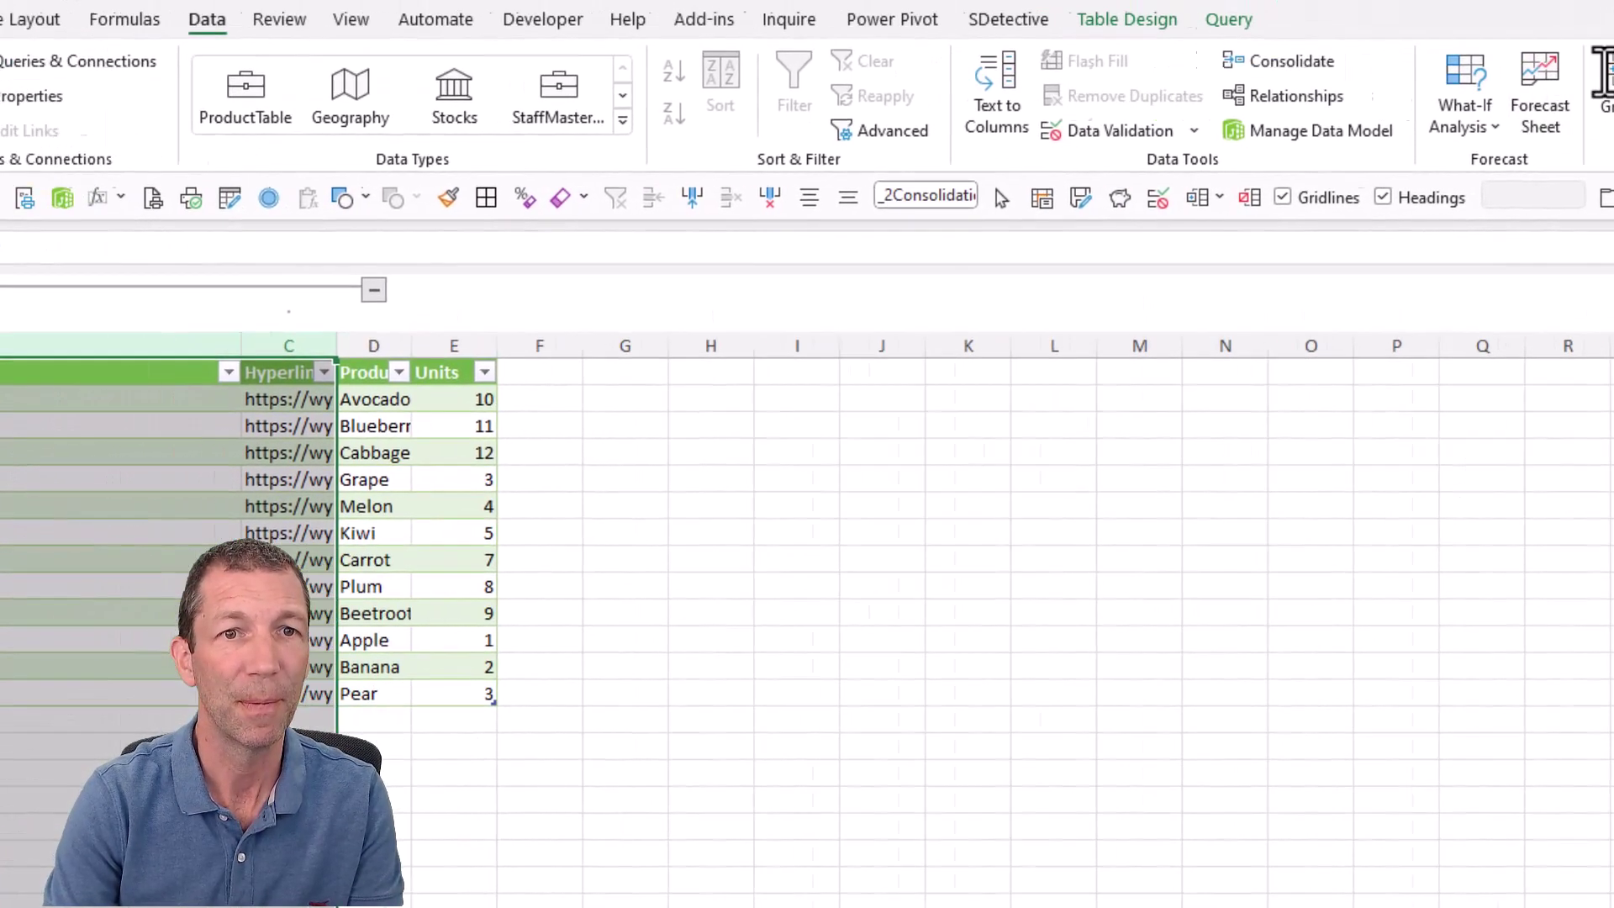
click(373, 289)
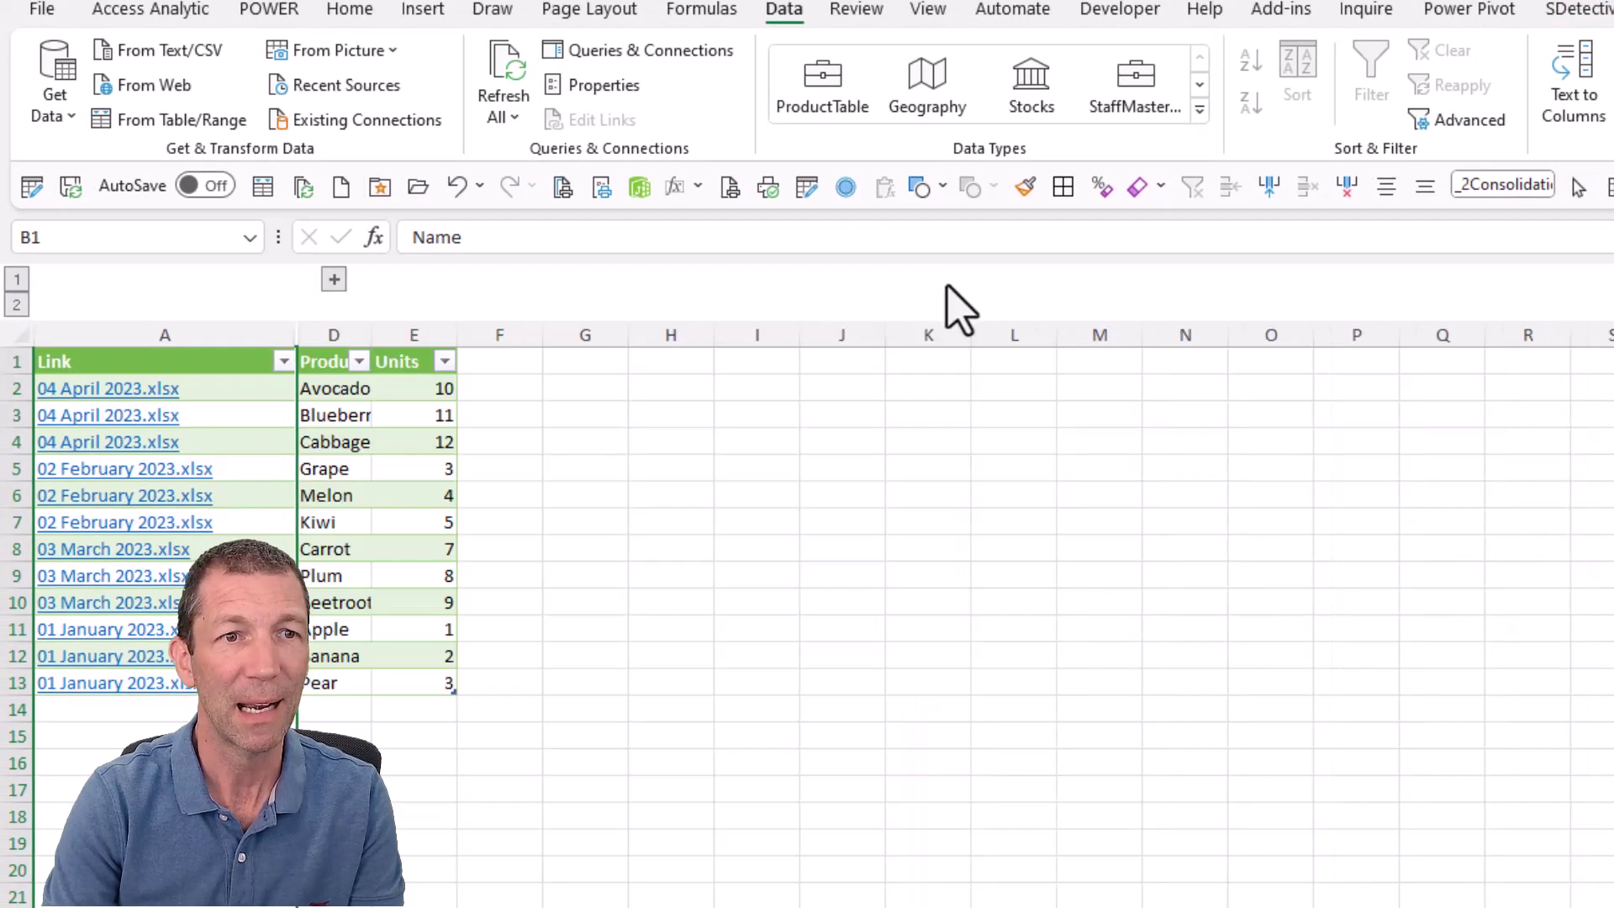
Test the 02 February 2023 file link, then copy the queries from the Power Query Editor
click(205, 503)
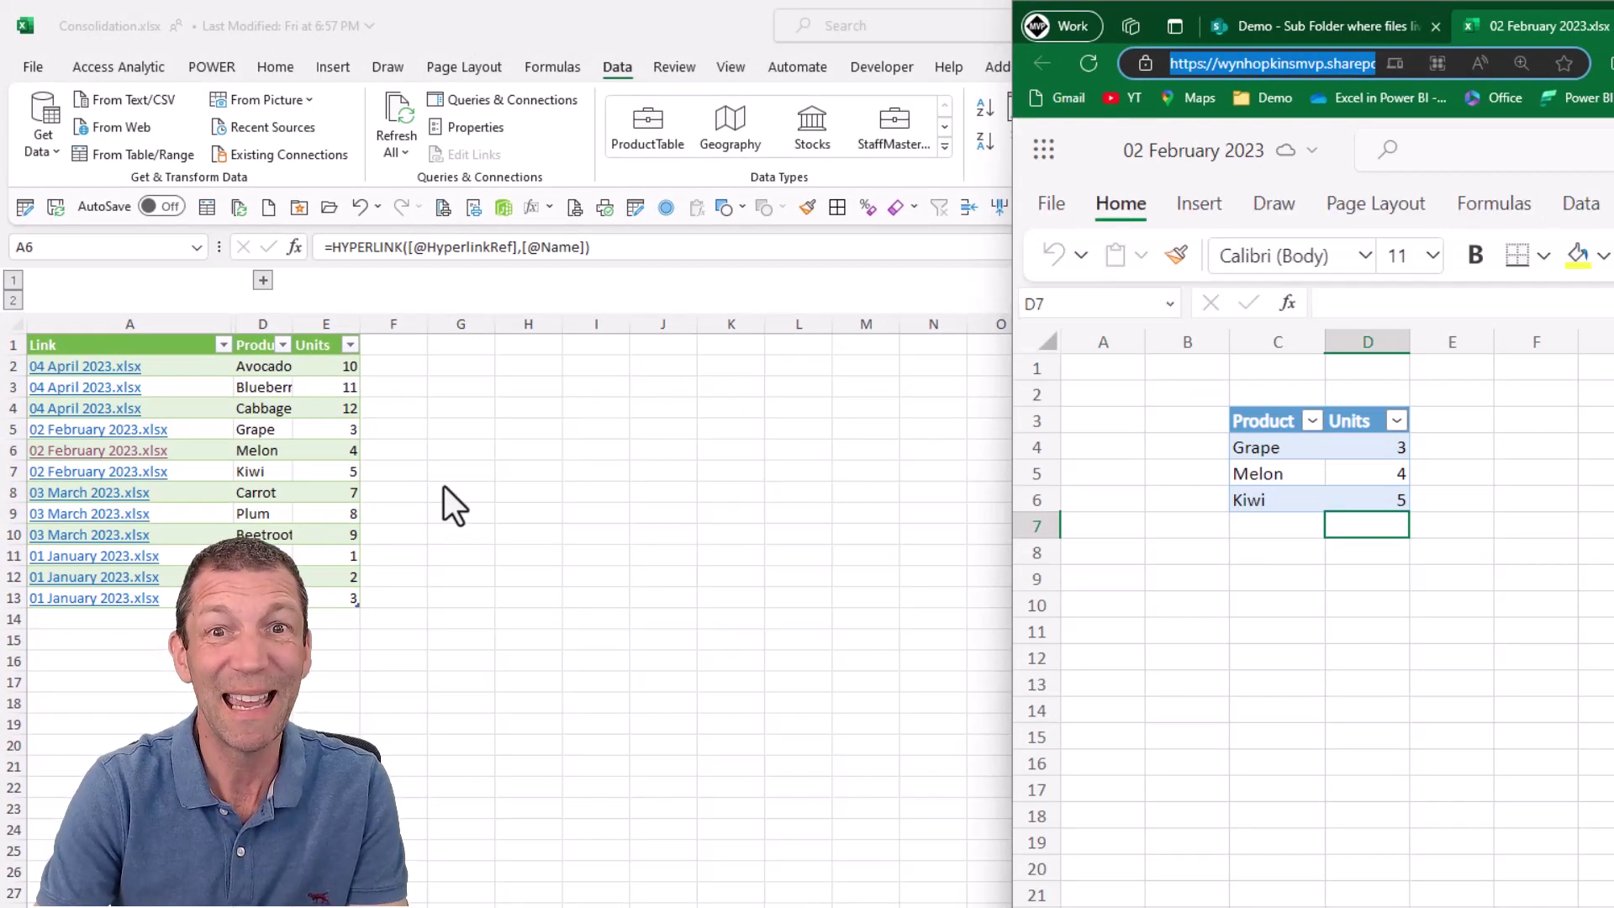
key(alt+Tab)
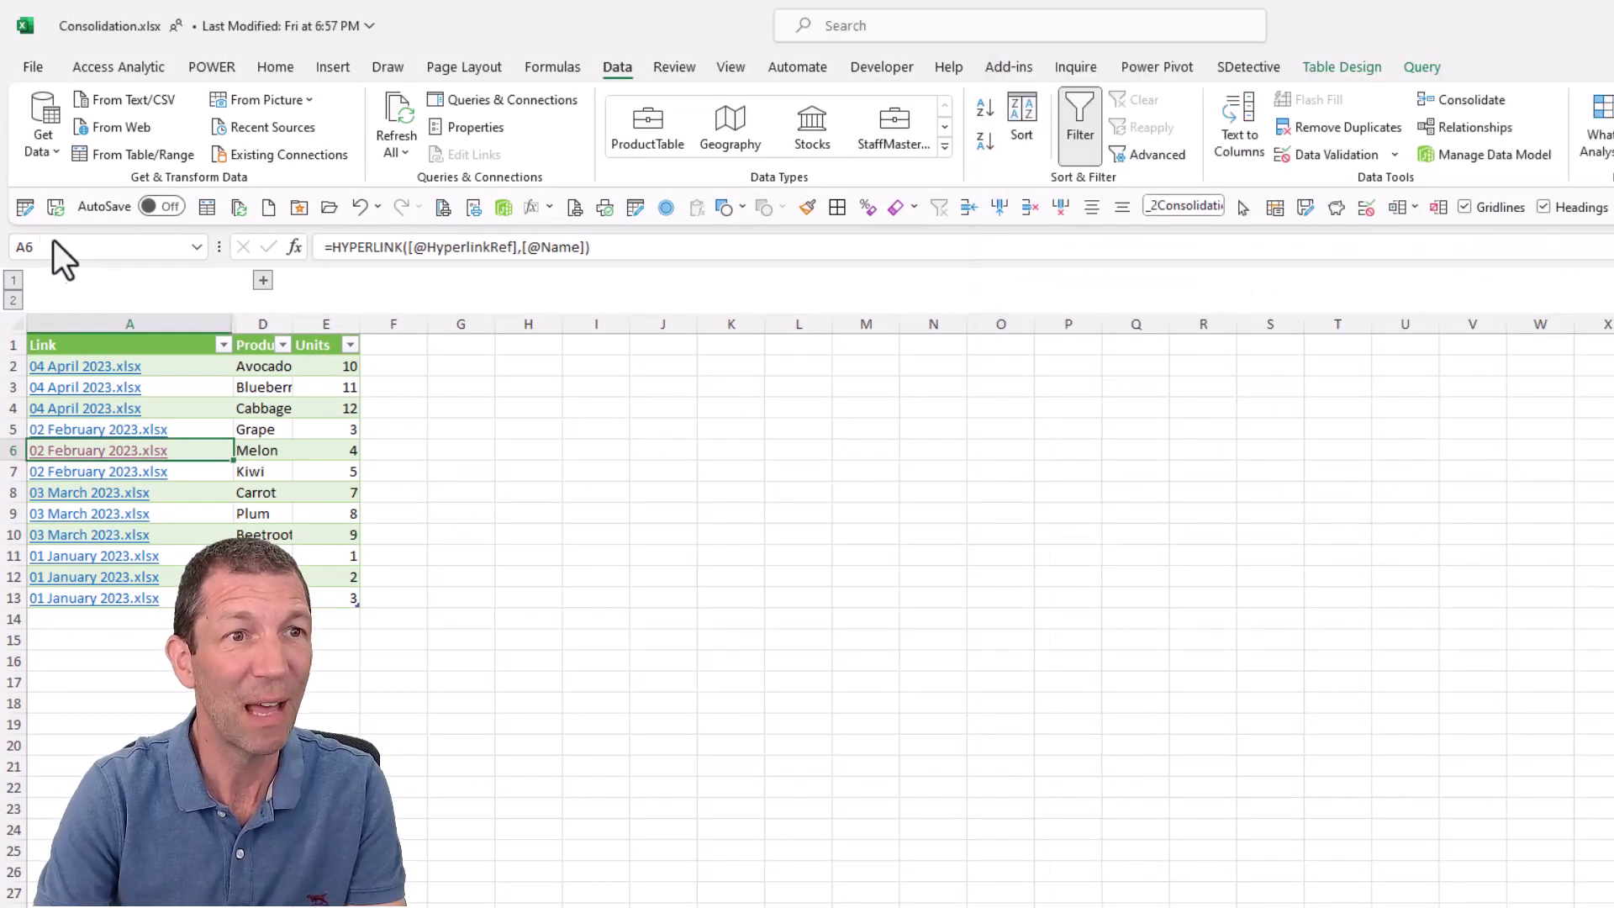
click(20, 211)
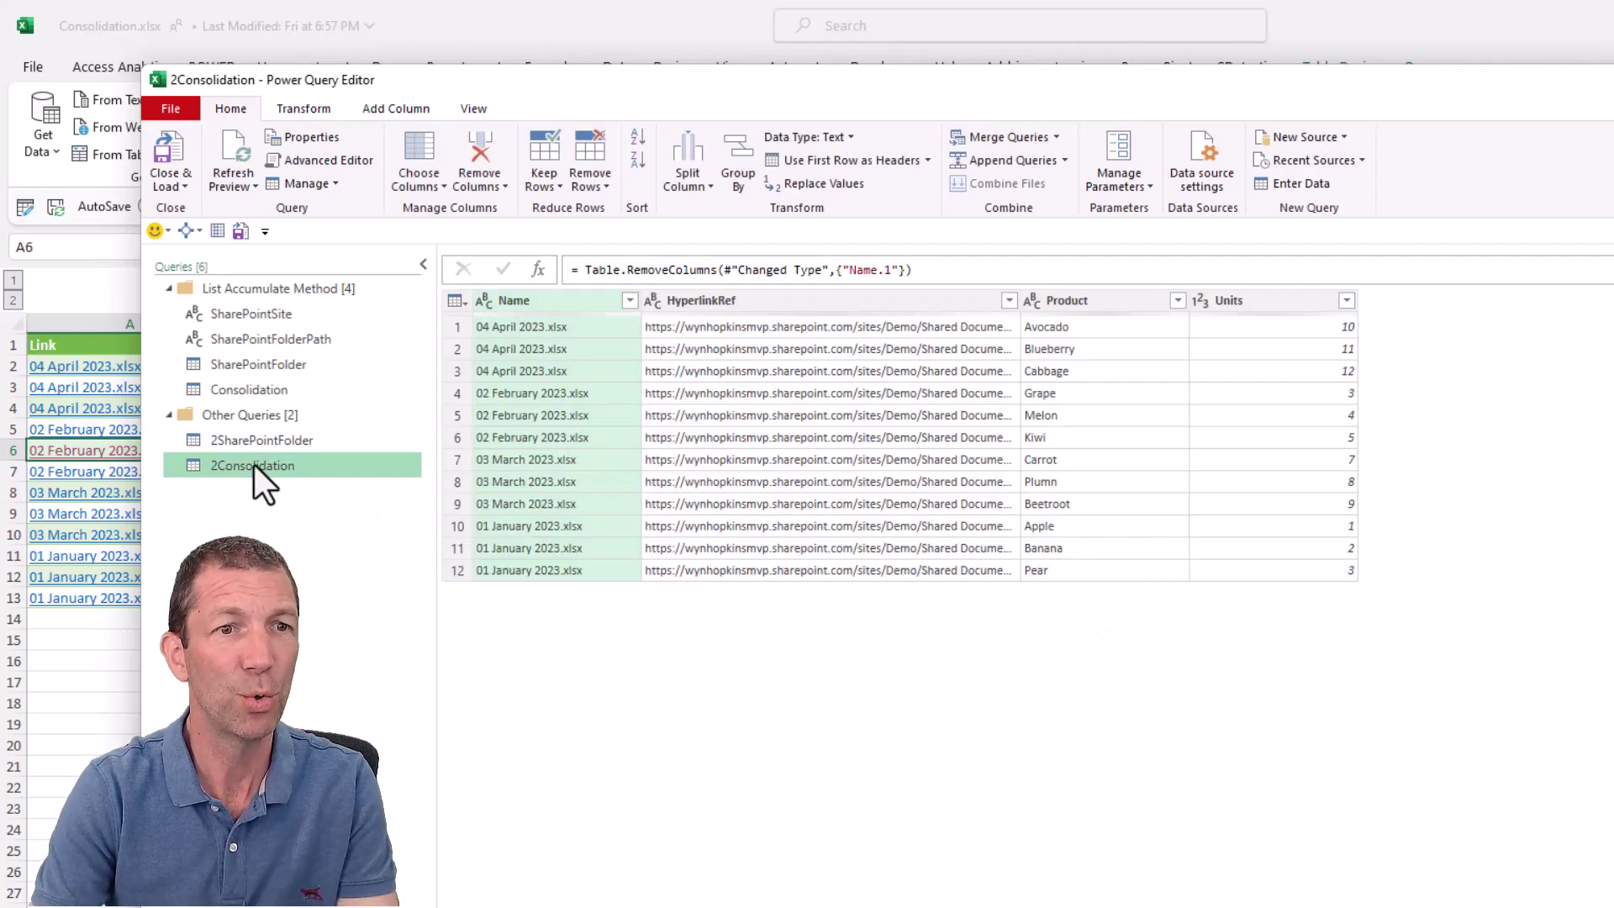
right_click(254, 467)
key(Escape)
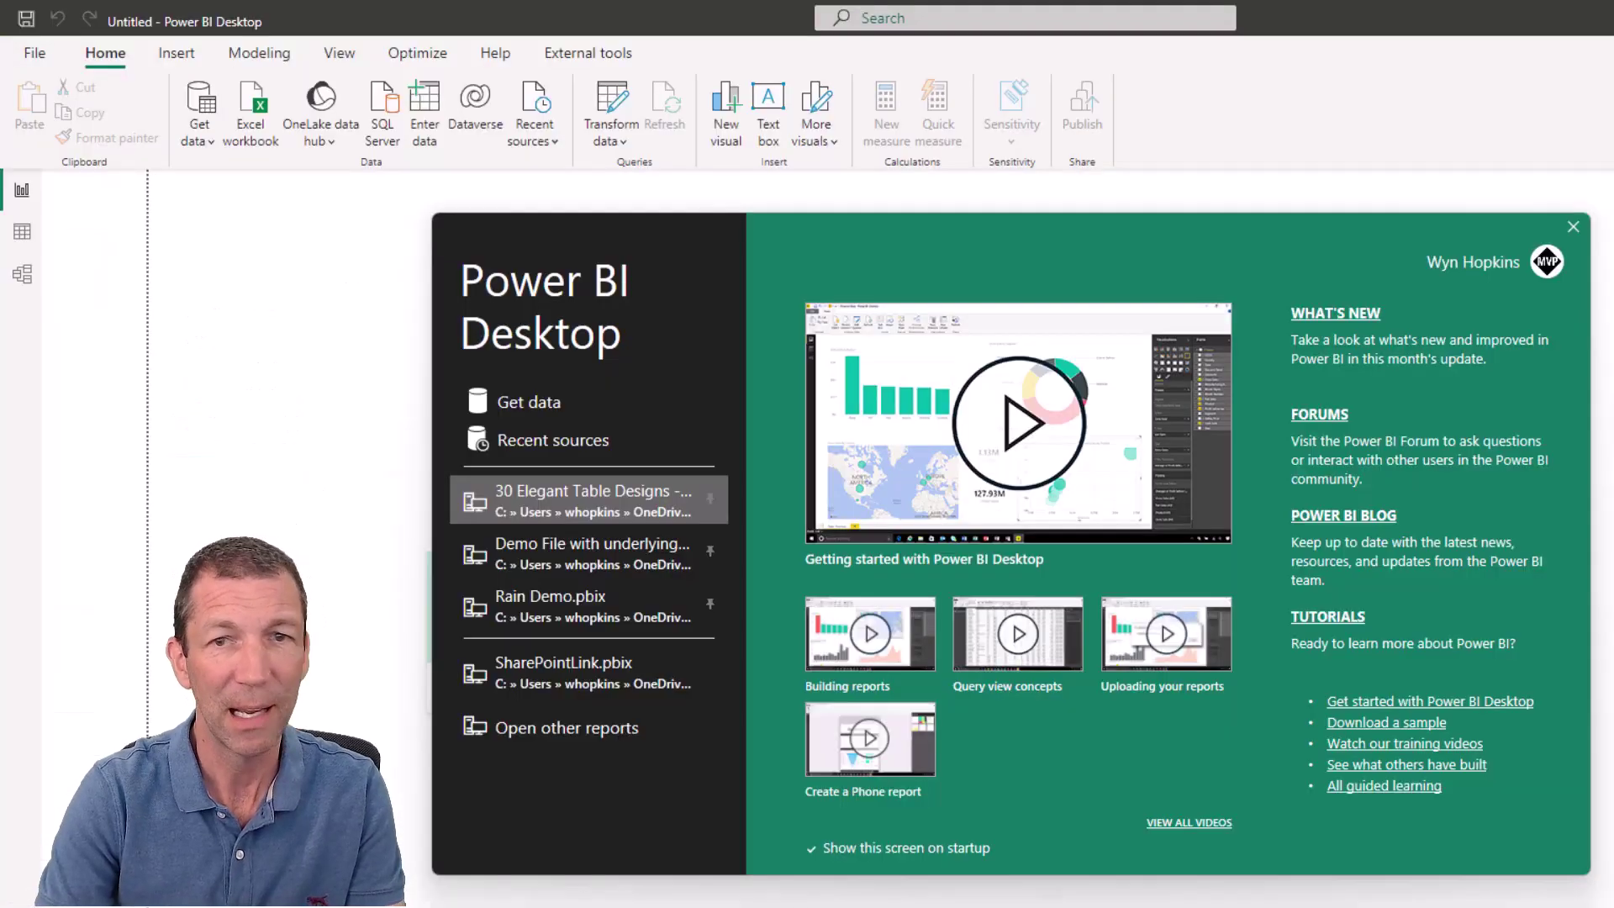
Paste the 2SharePointFolder and 2Consolidation queries into Power BI's Queries pane
click(1569, 220)
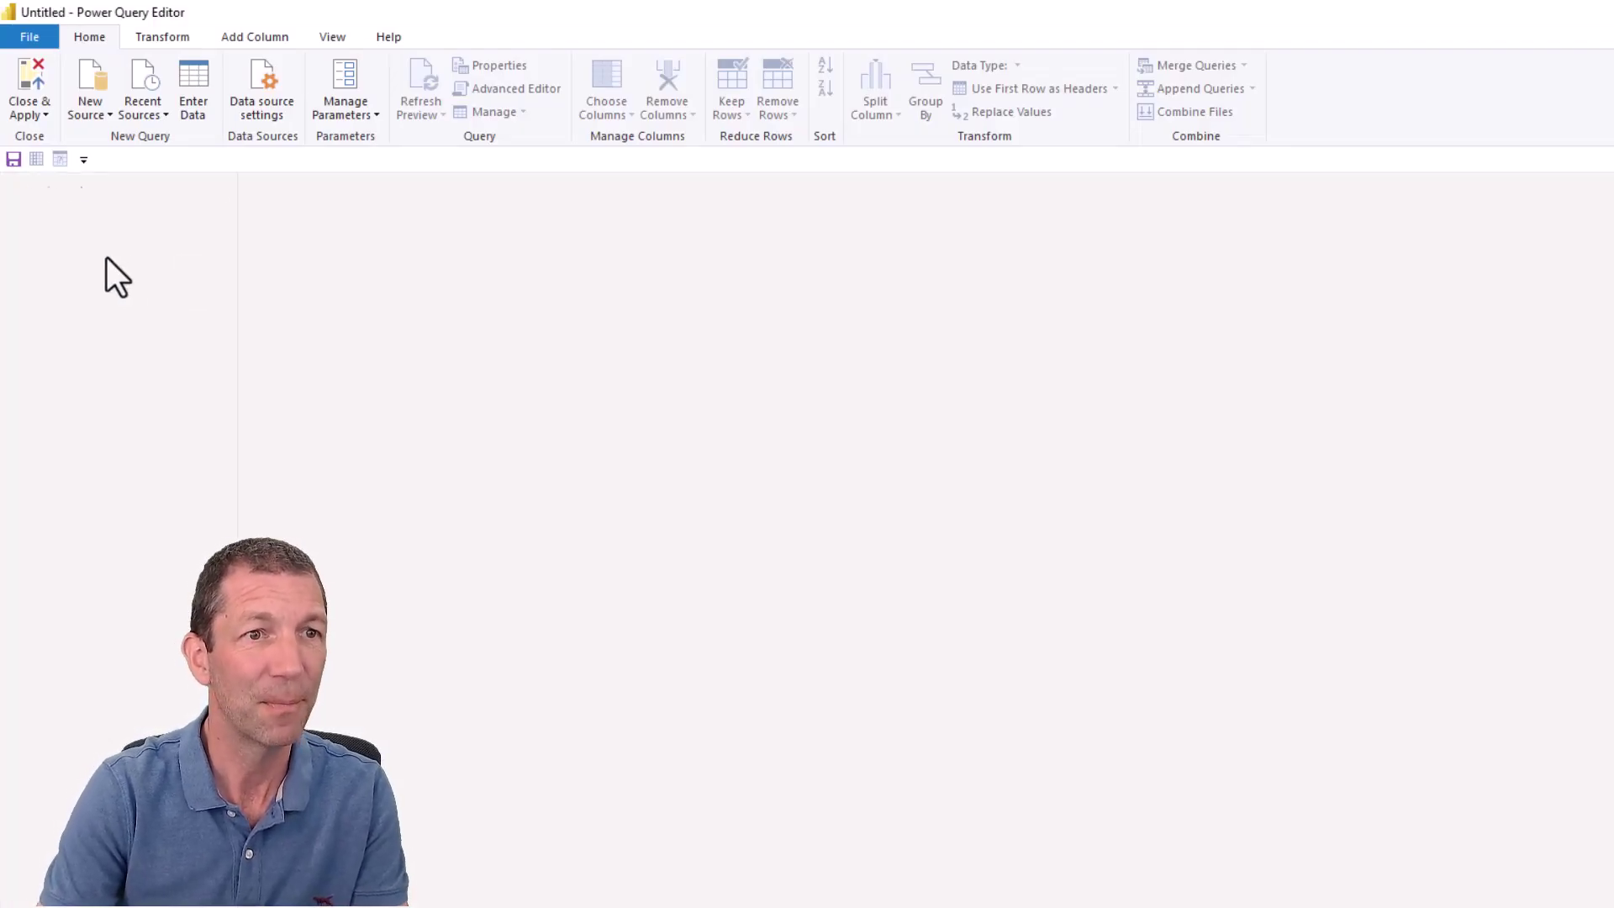
right_click(108, 257)
click(156, 270)
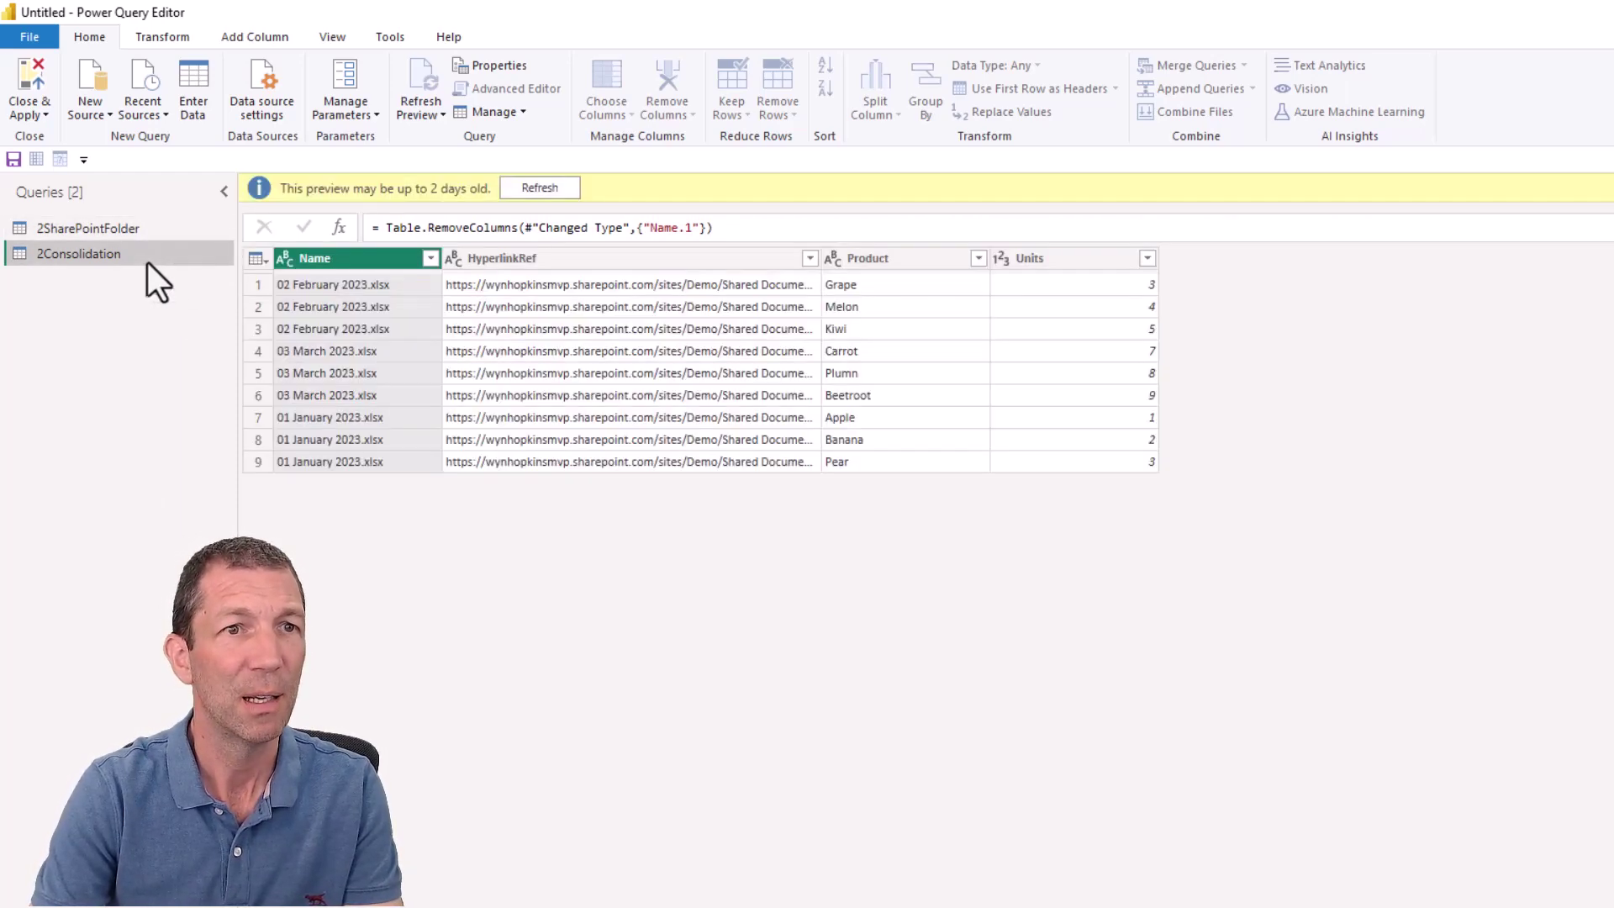
Refresh and load the queries, then build a wide table of Name, Product, HyperlinkRef and Units
click(539, 187)
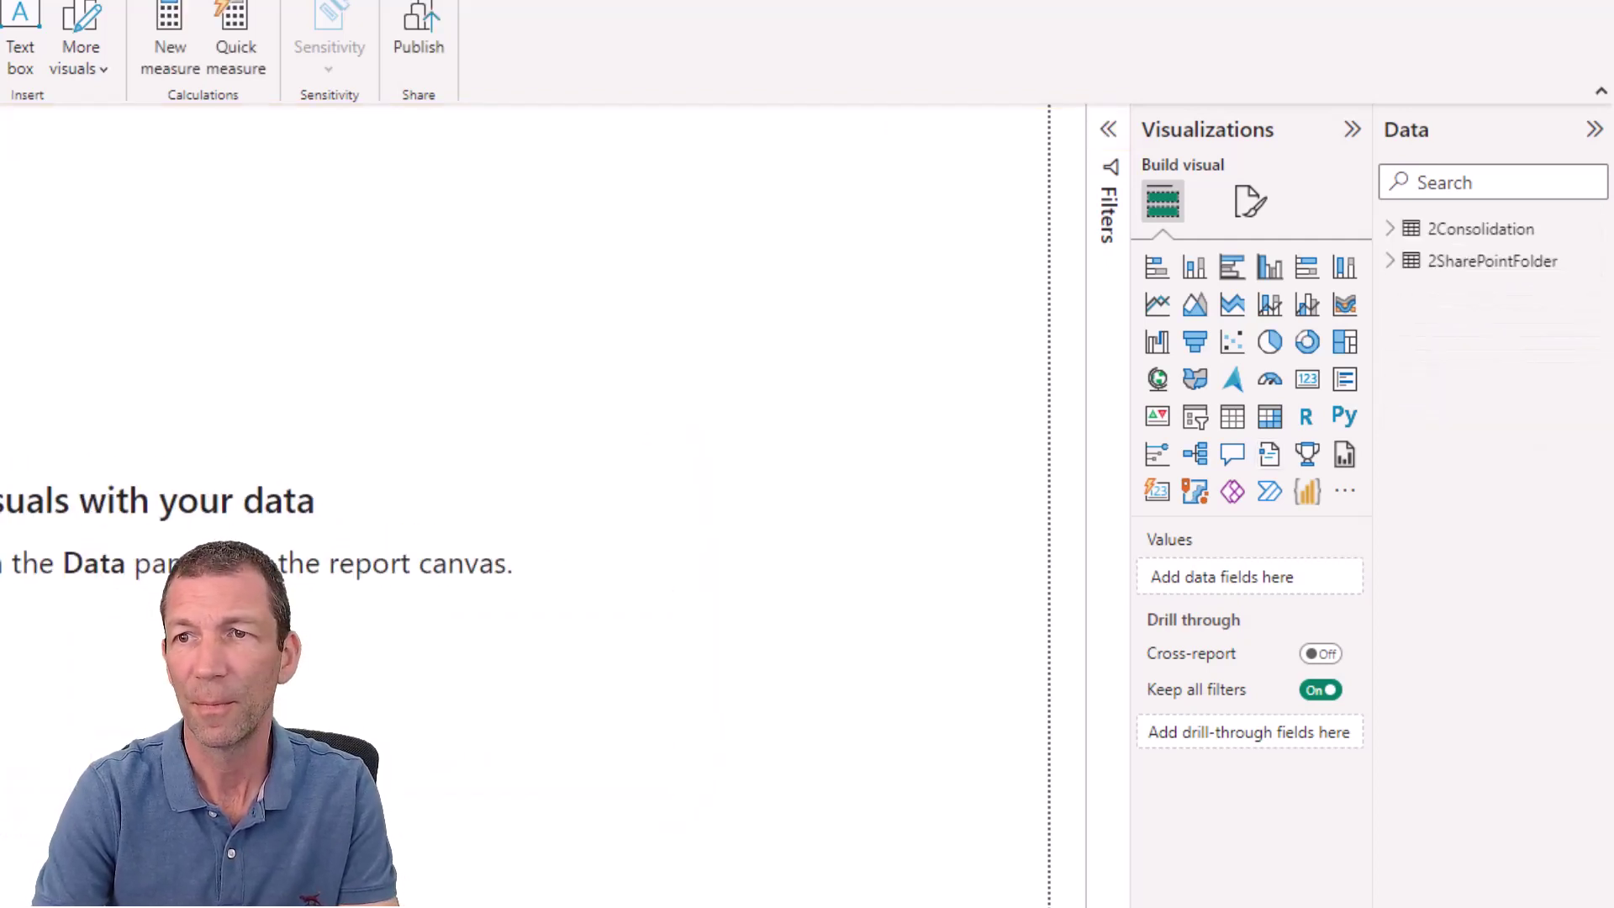
click(1389, 230)
drag(1484, 294, 706, 271)
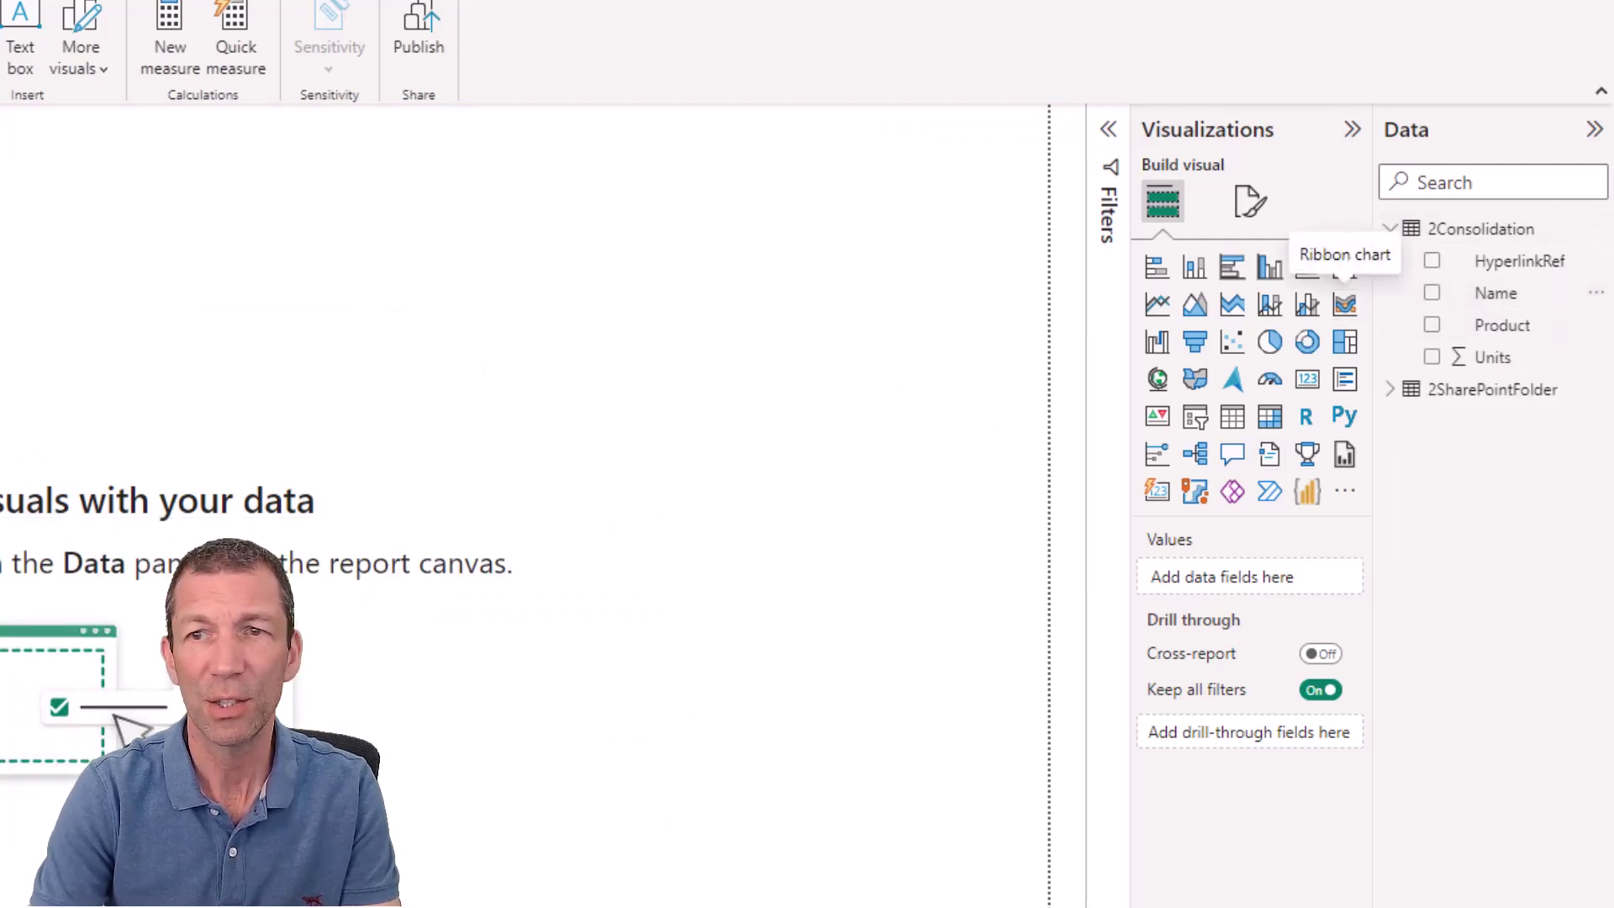
click(1433, 325)
click(1431, 260)
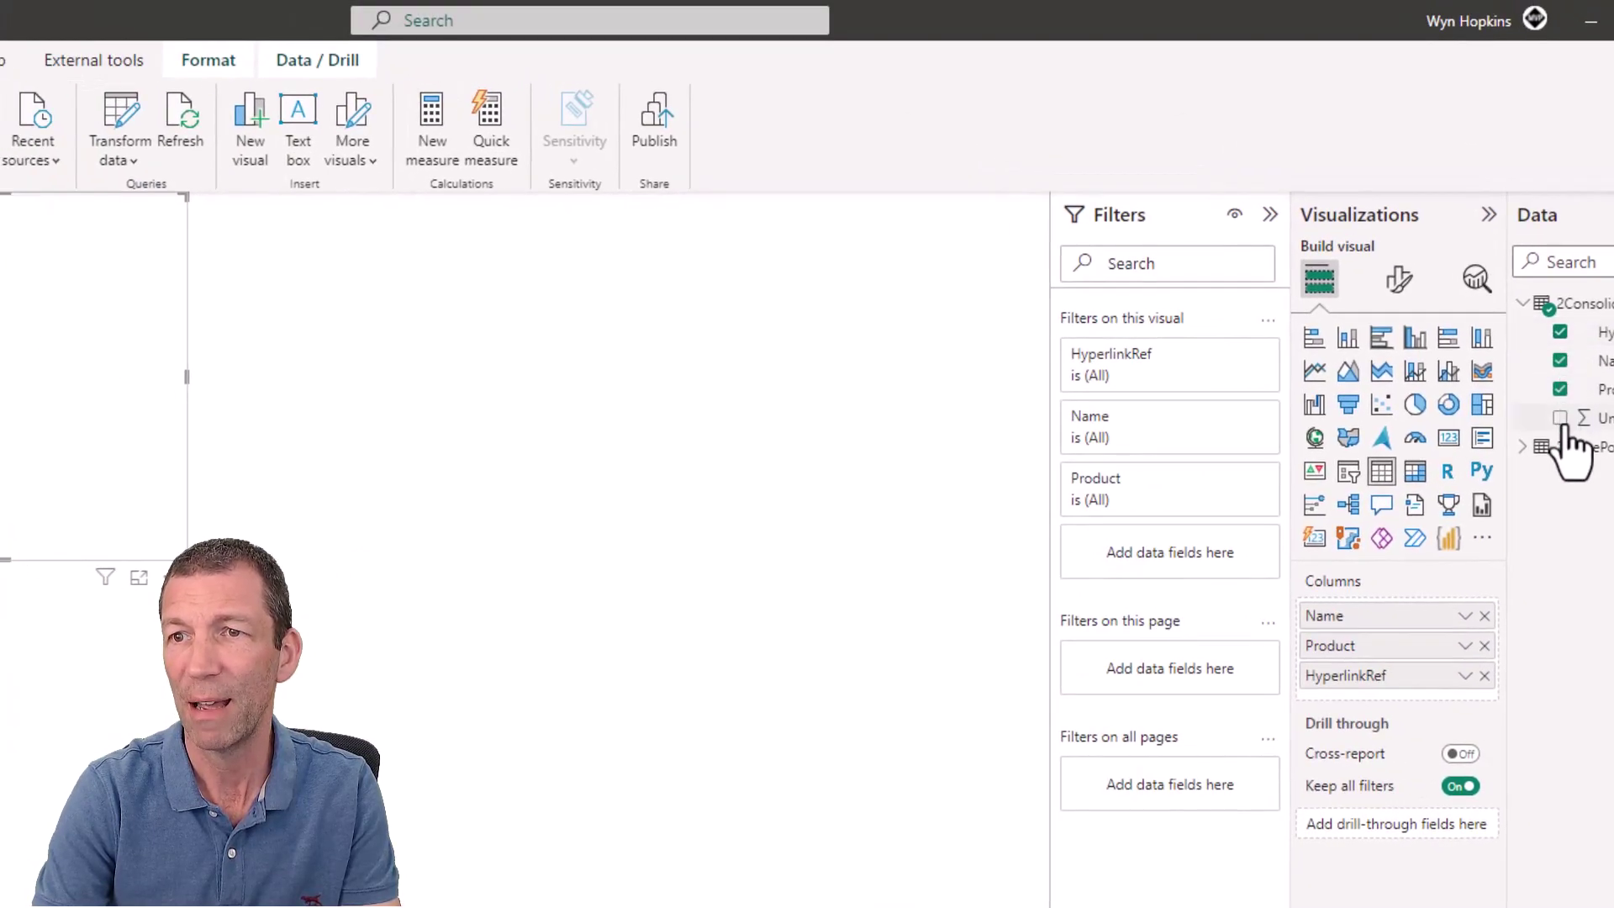
click(1561, 419)
drag(182, 562, 750, 622)
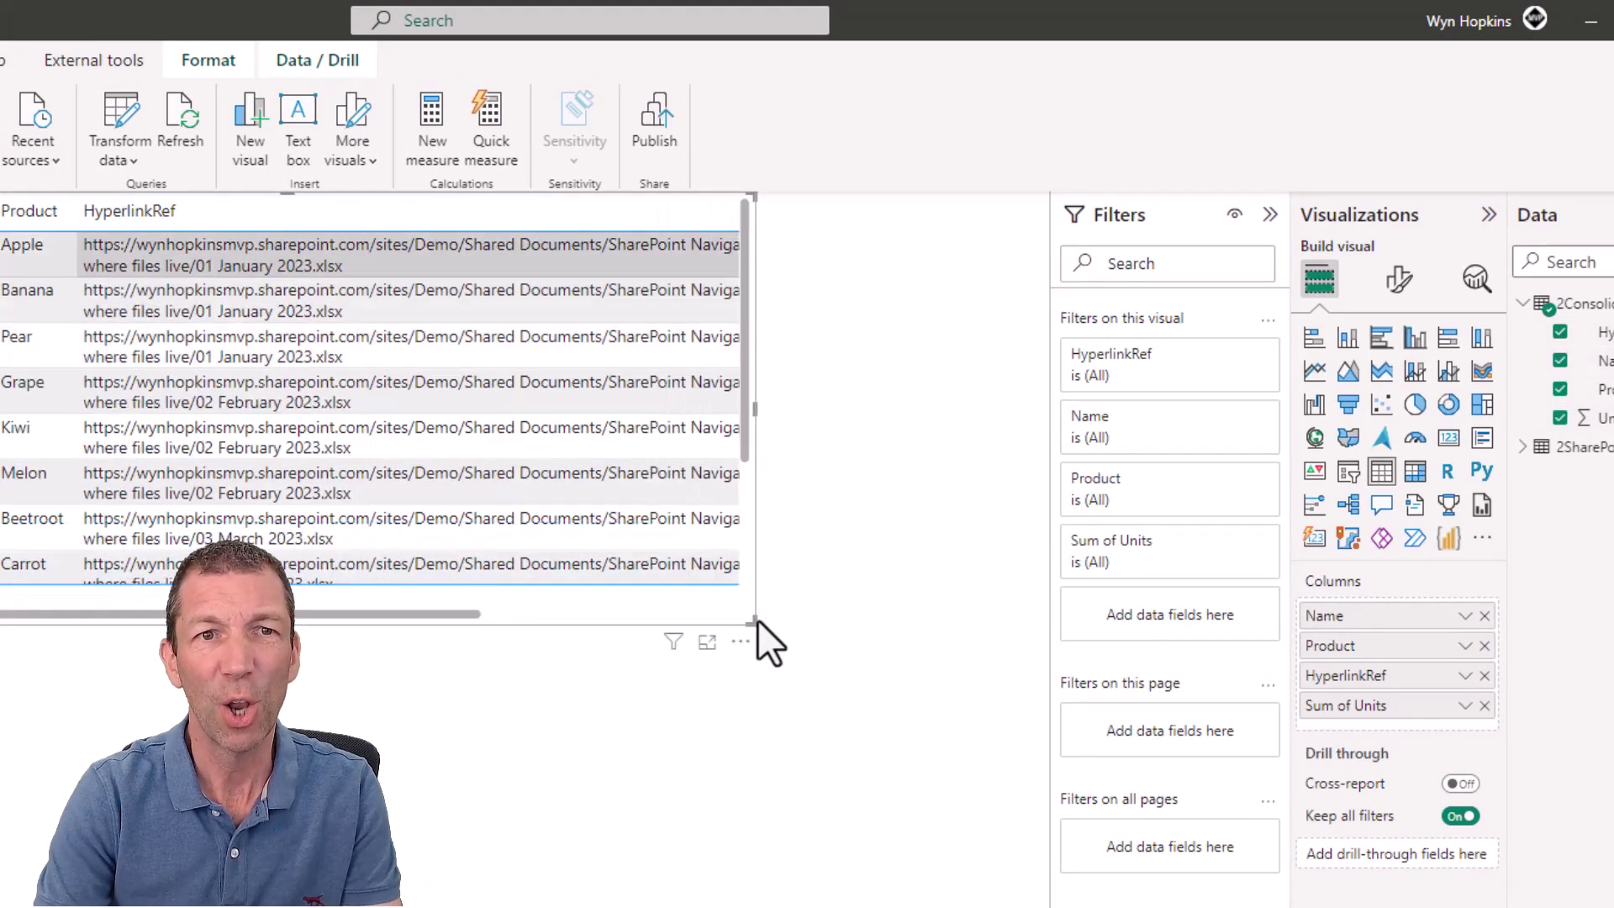
Set the HyperlinkRef column's data category to Web URL
click(1605, 332)
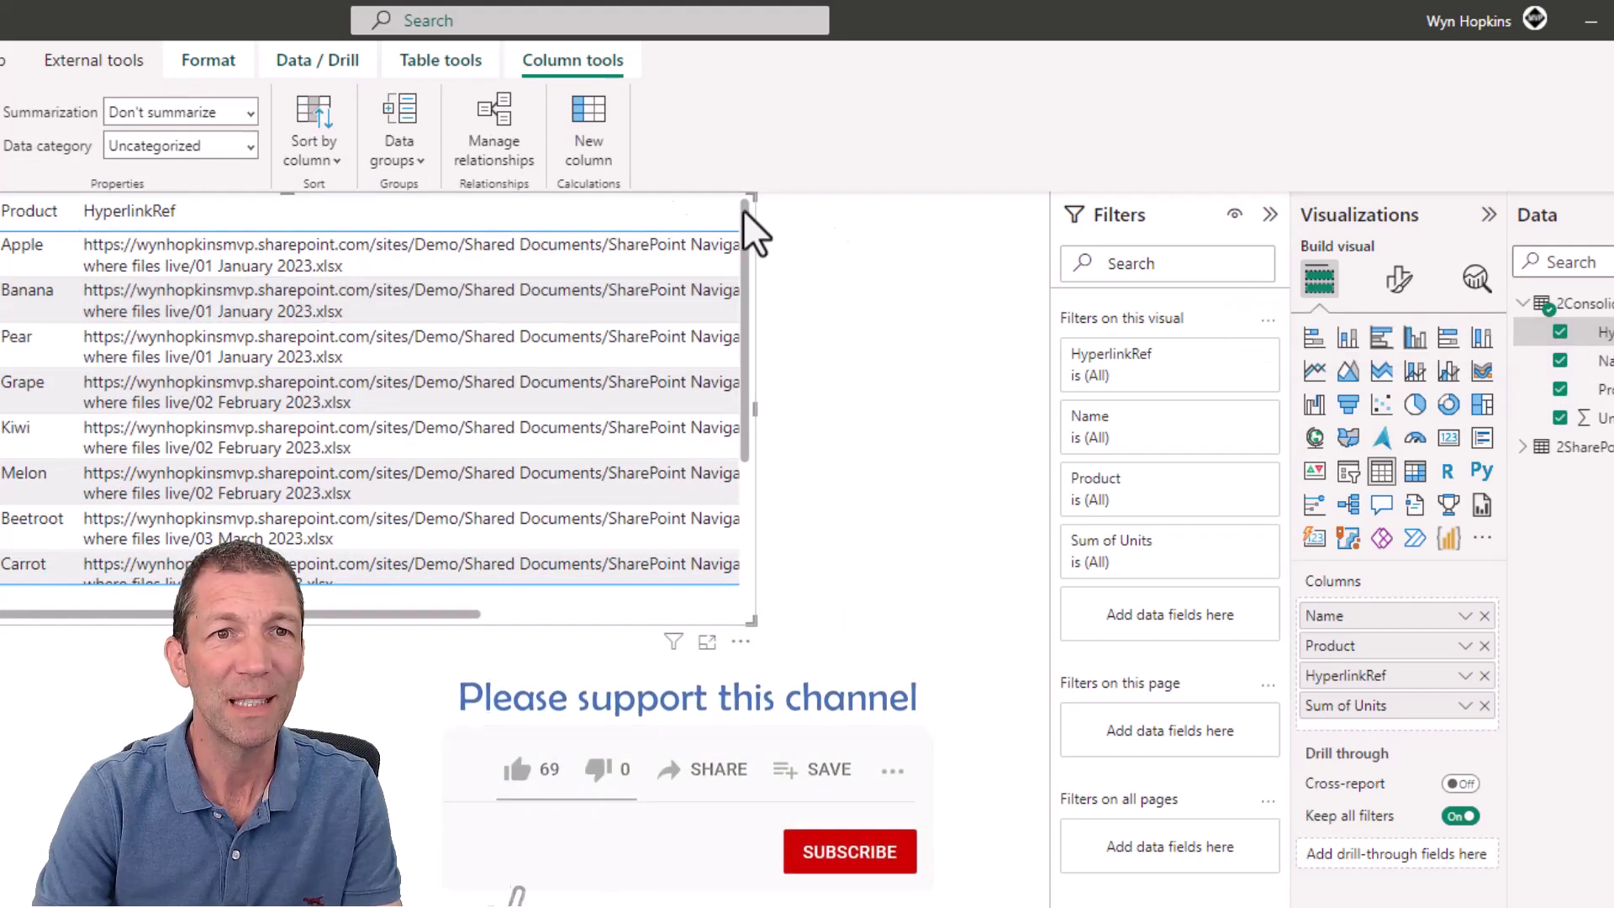
click(253, 146)
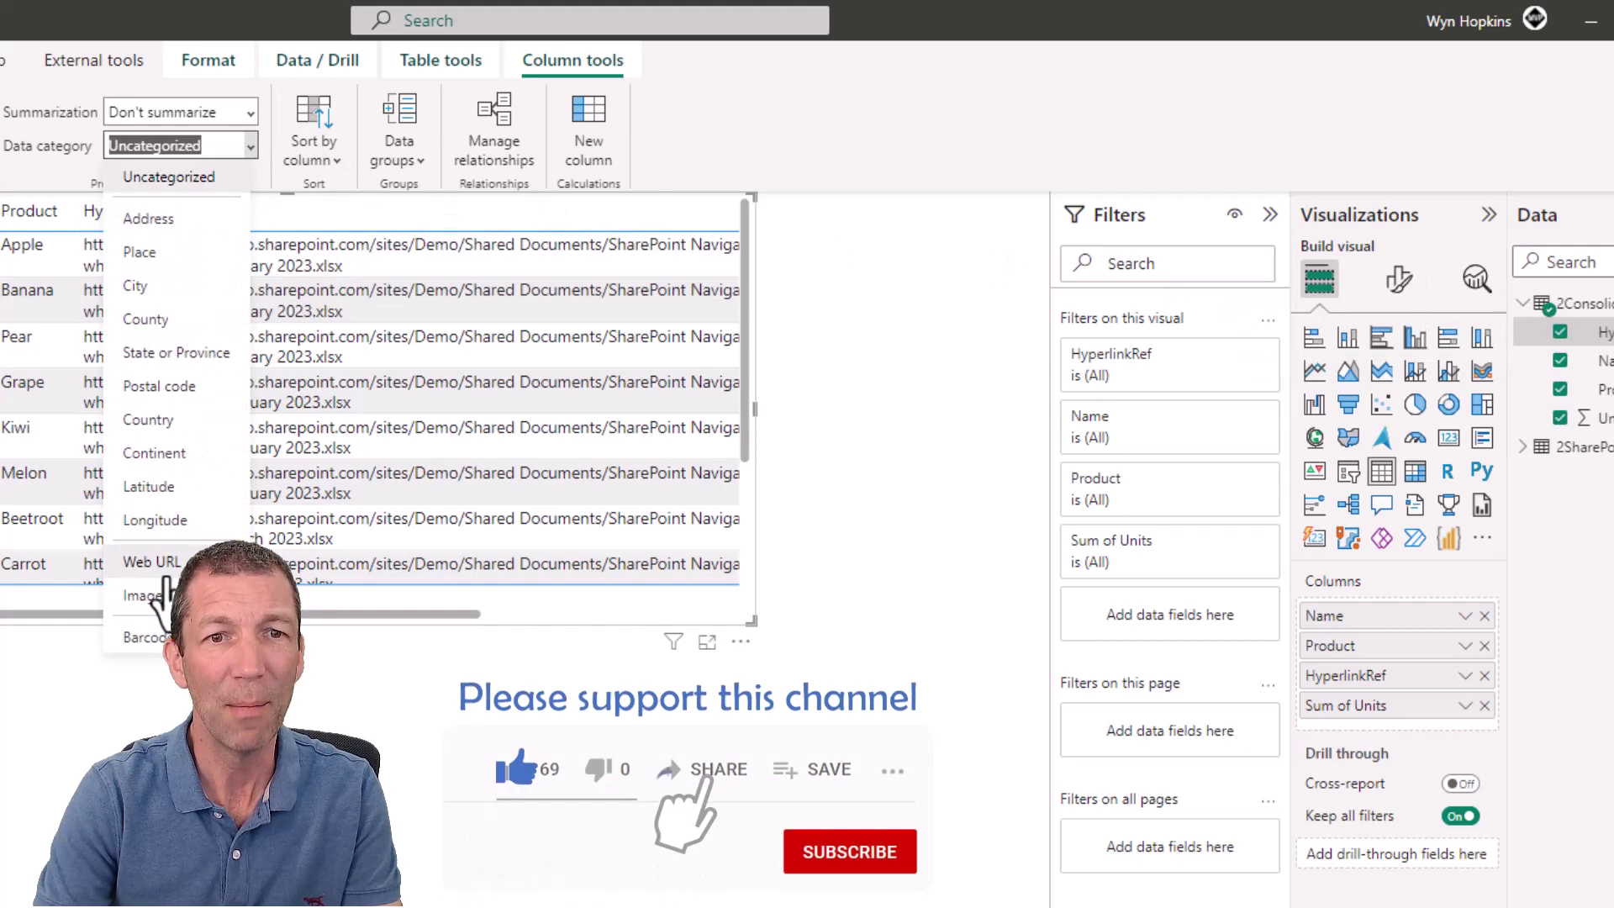
click(164, 564)
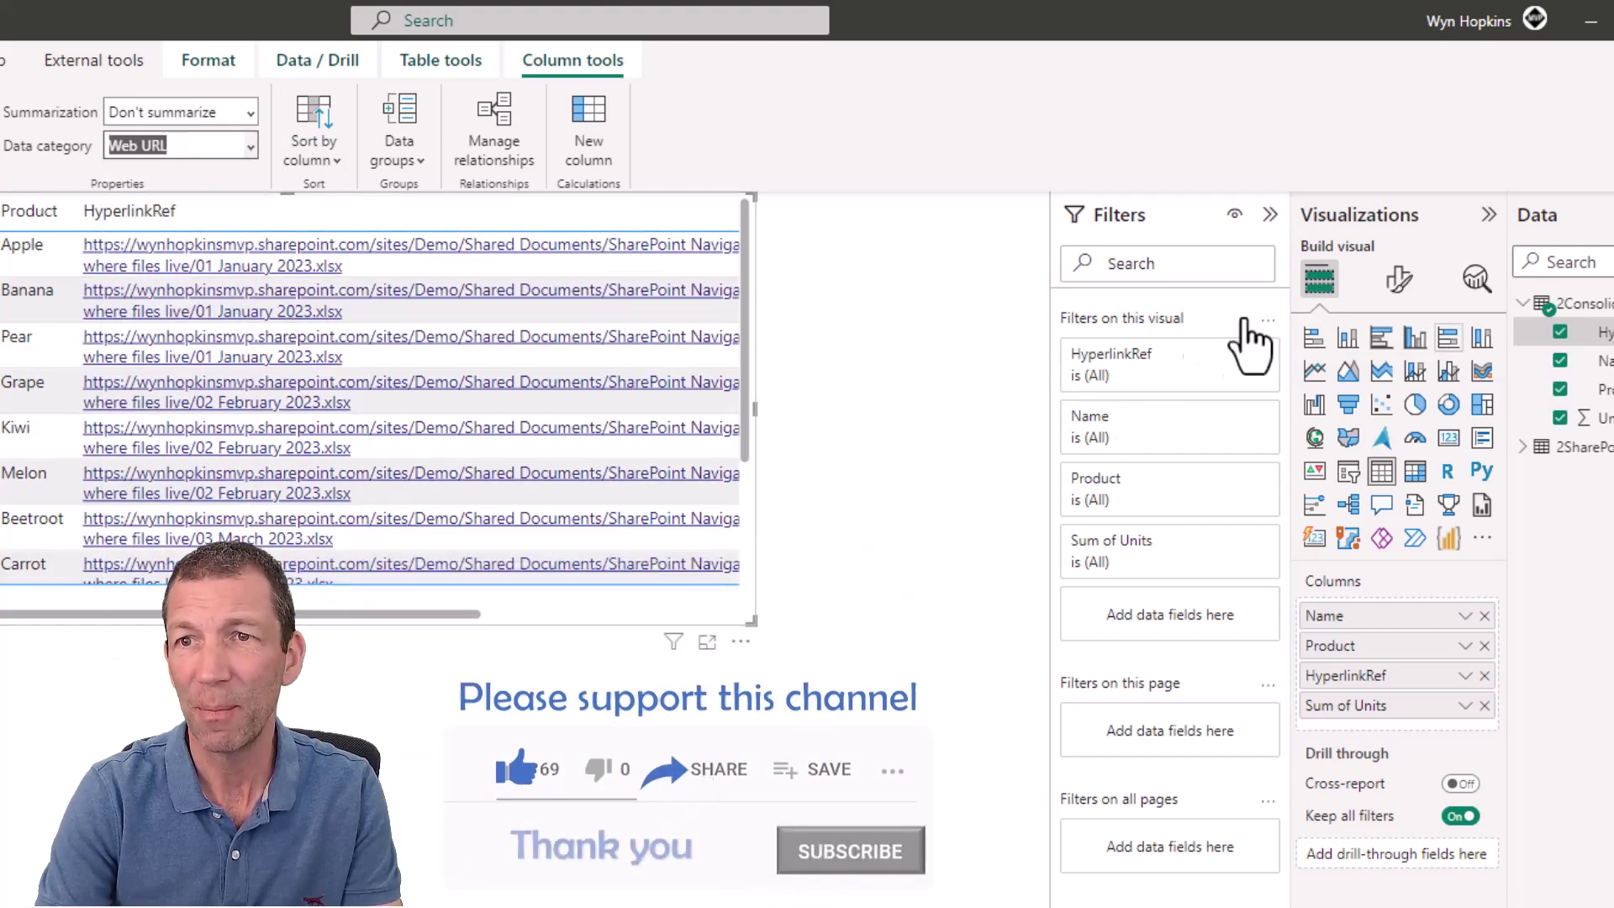
Turn on URL icon for Values in the table visual so HyperlinkRef shows link icons
click(1399, 280)
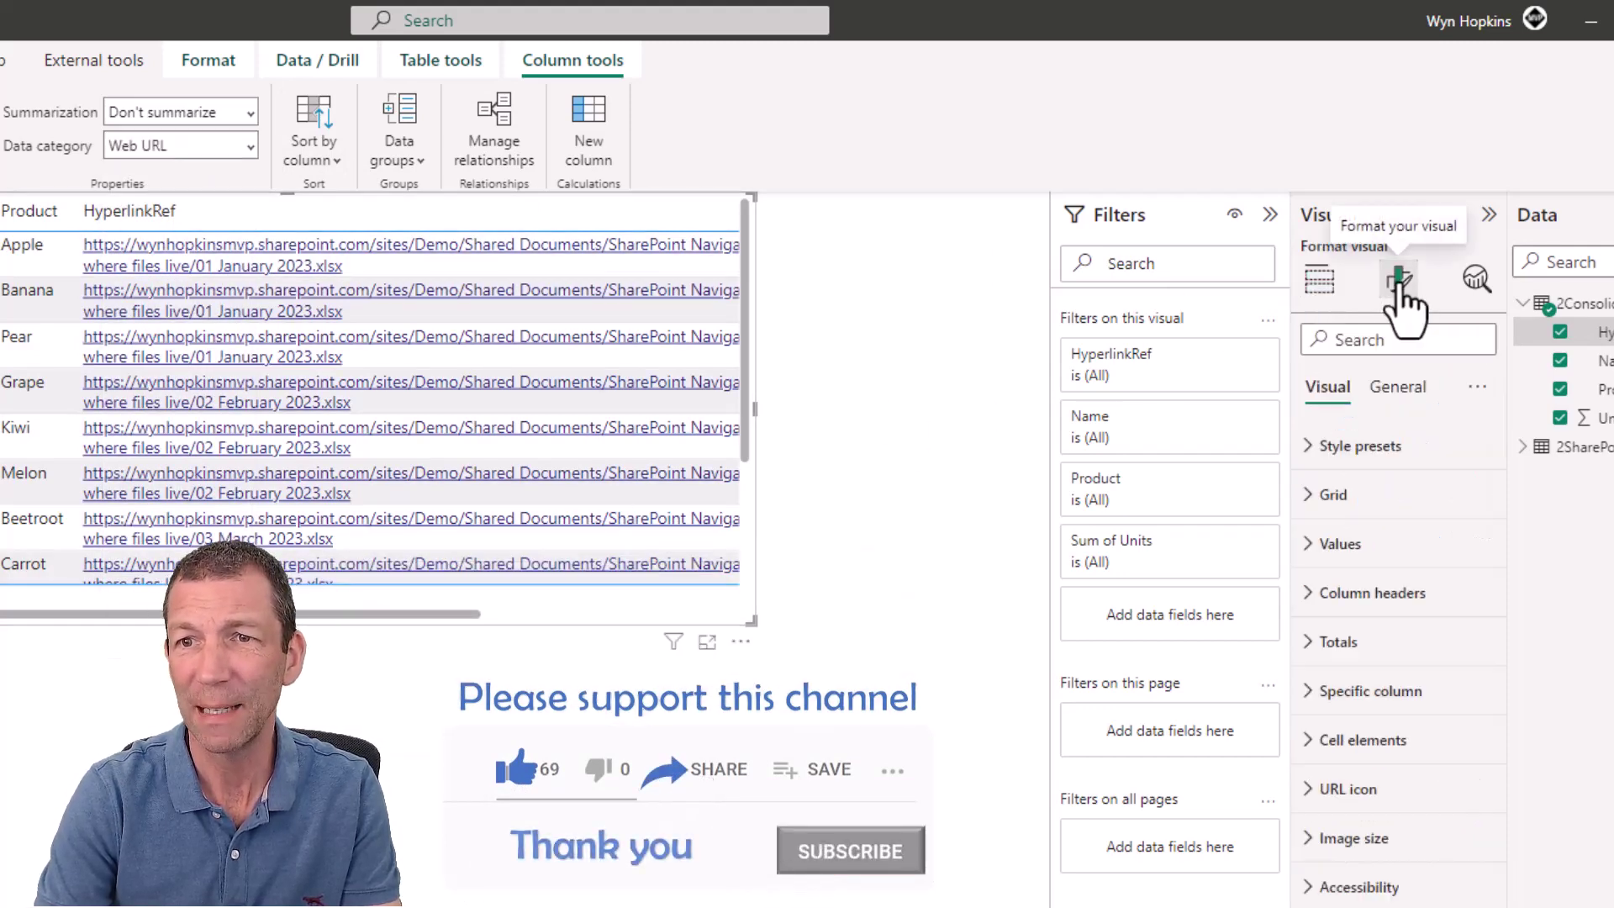
click(1374, 340)
text(u)
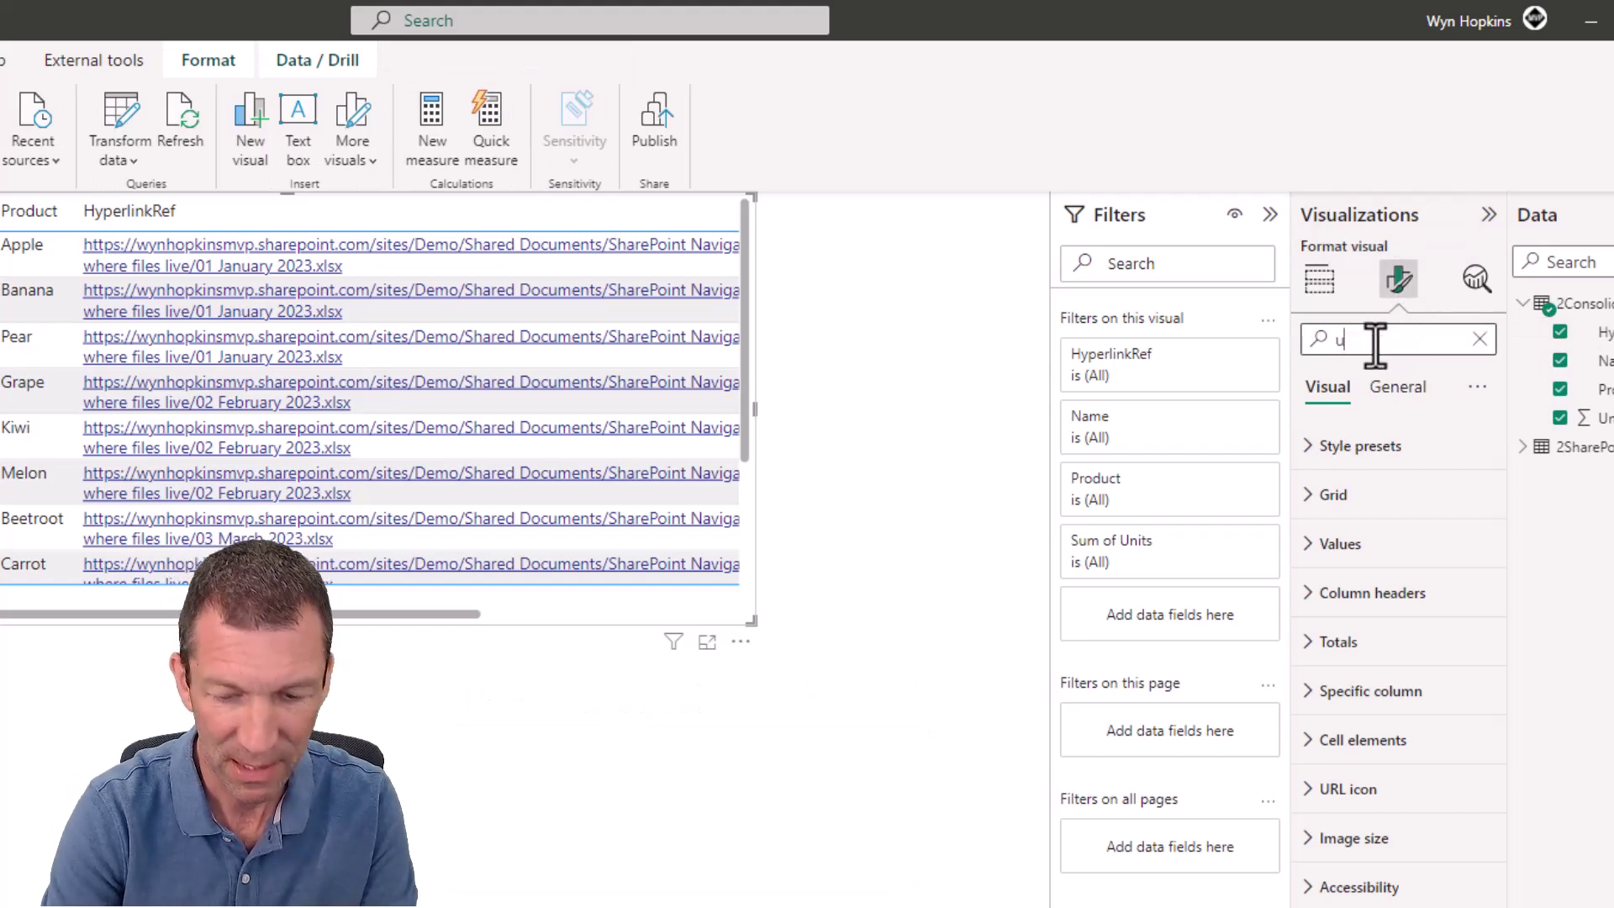
text(rl)
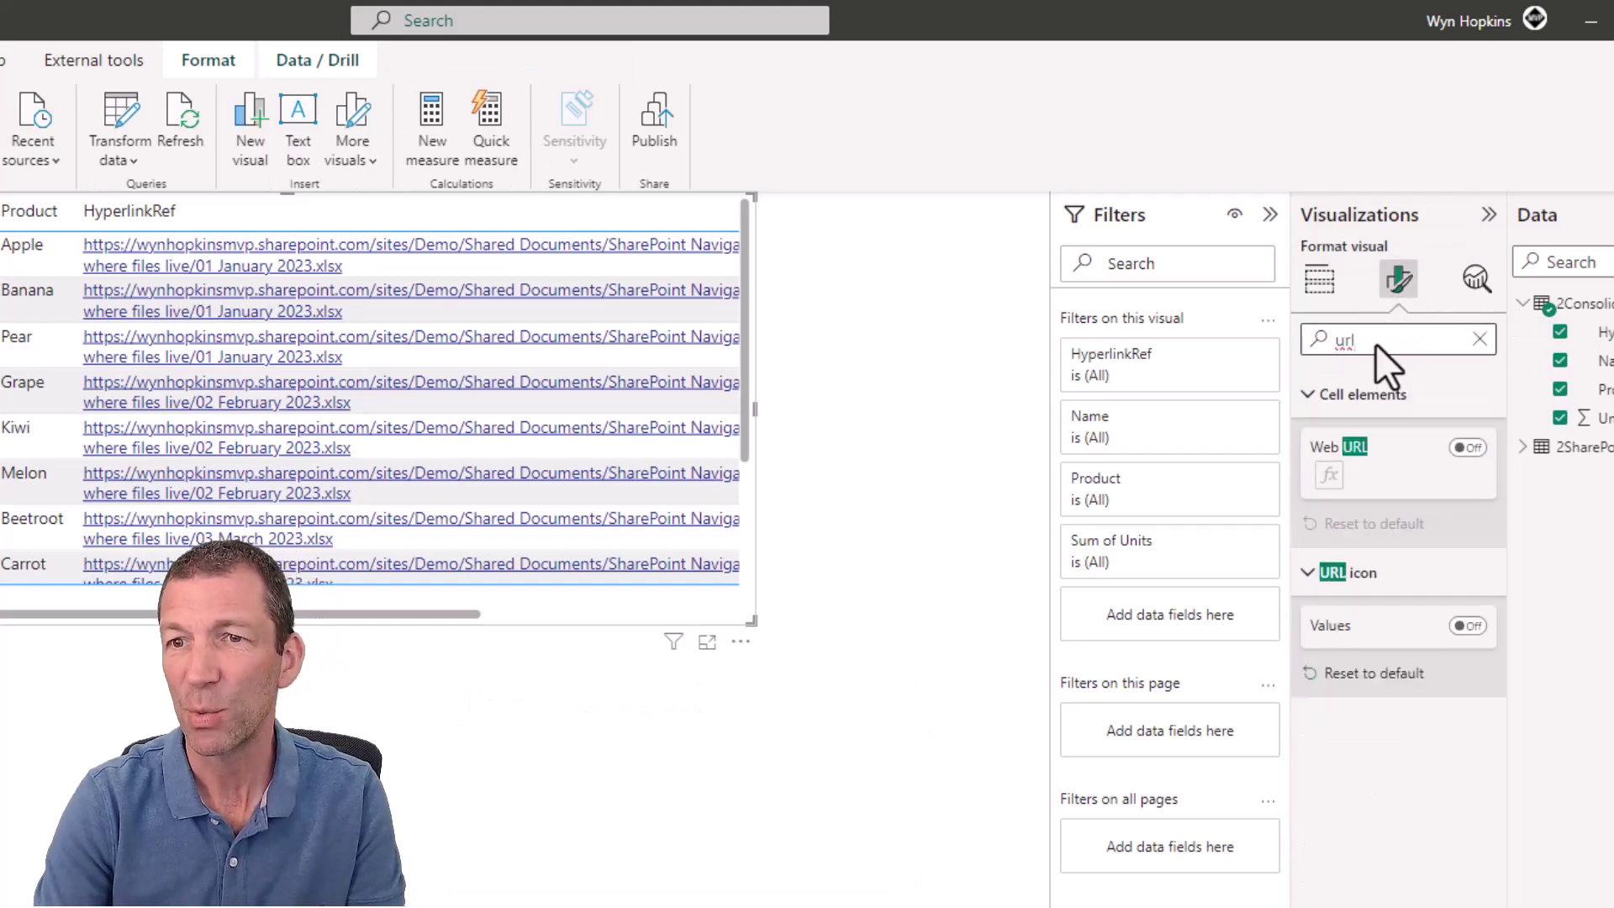
click(1467, 627)
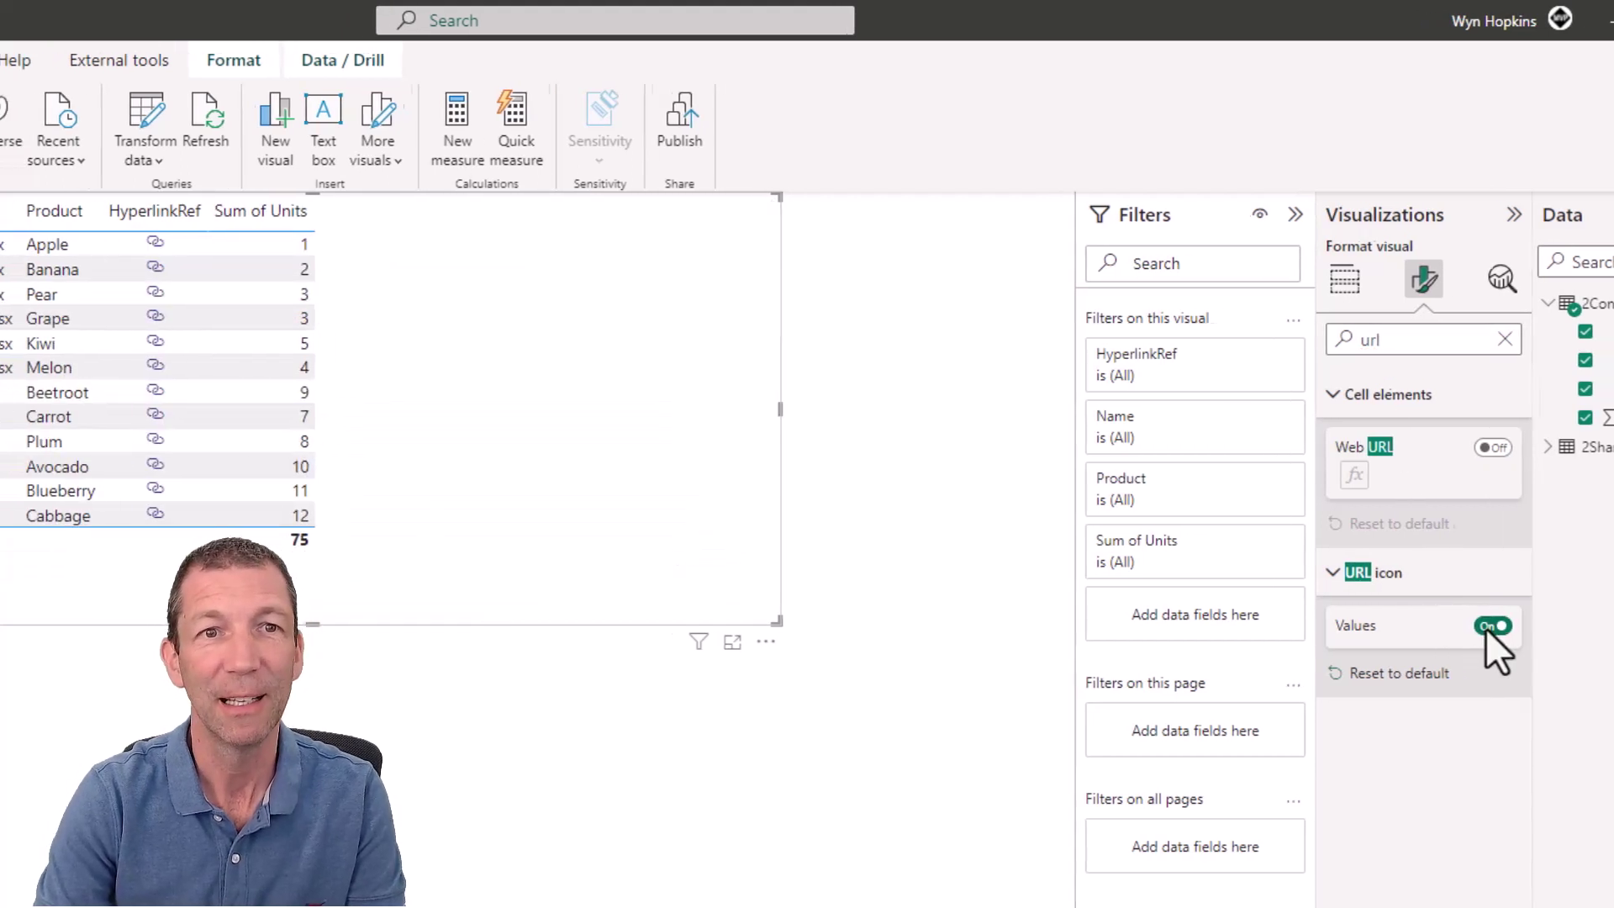